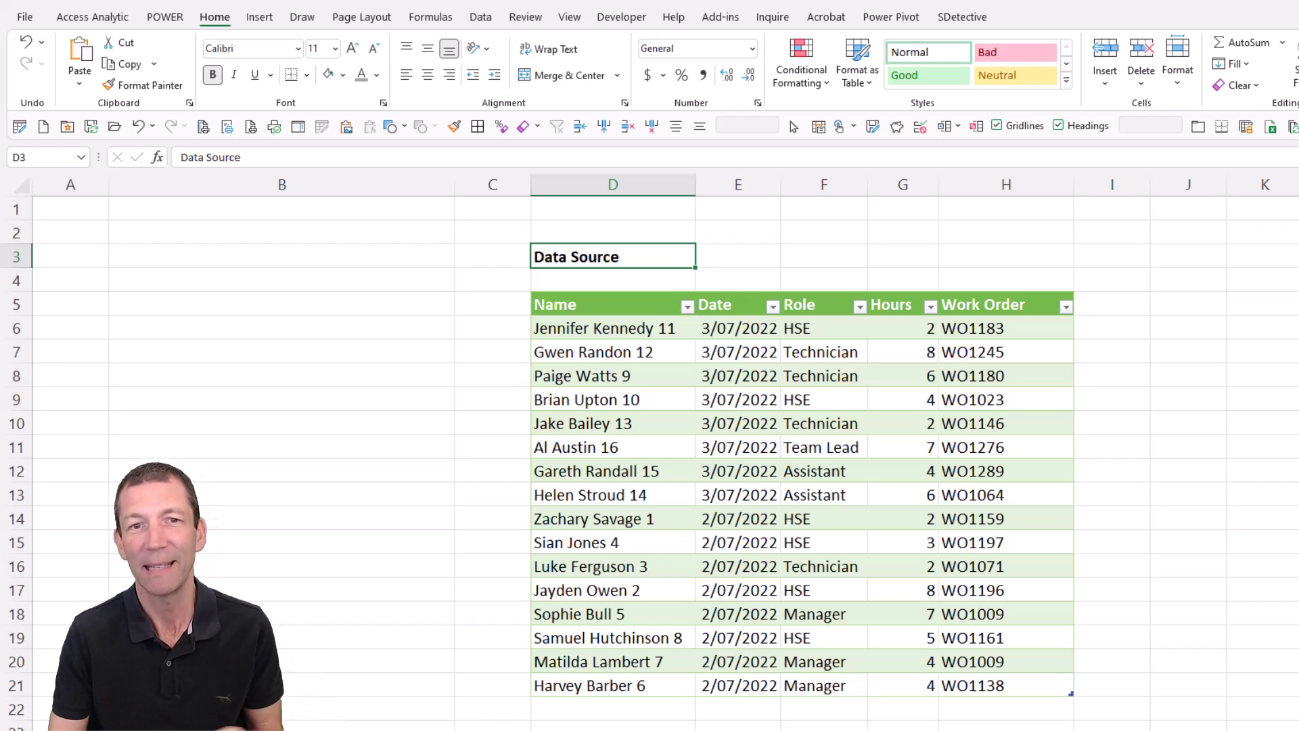
Review the Data Source table's Role and Work Order entries and the tblRoles/tblWorkOrder sheet
click(671, 423)
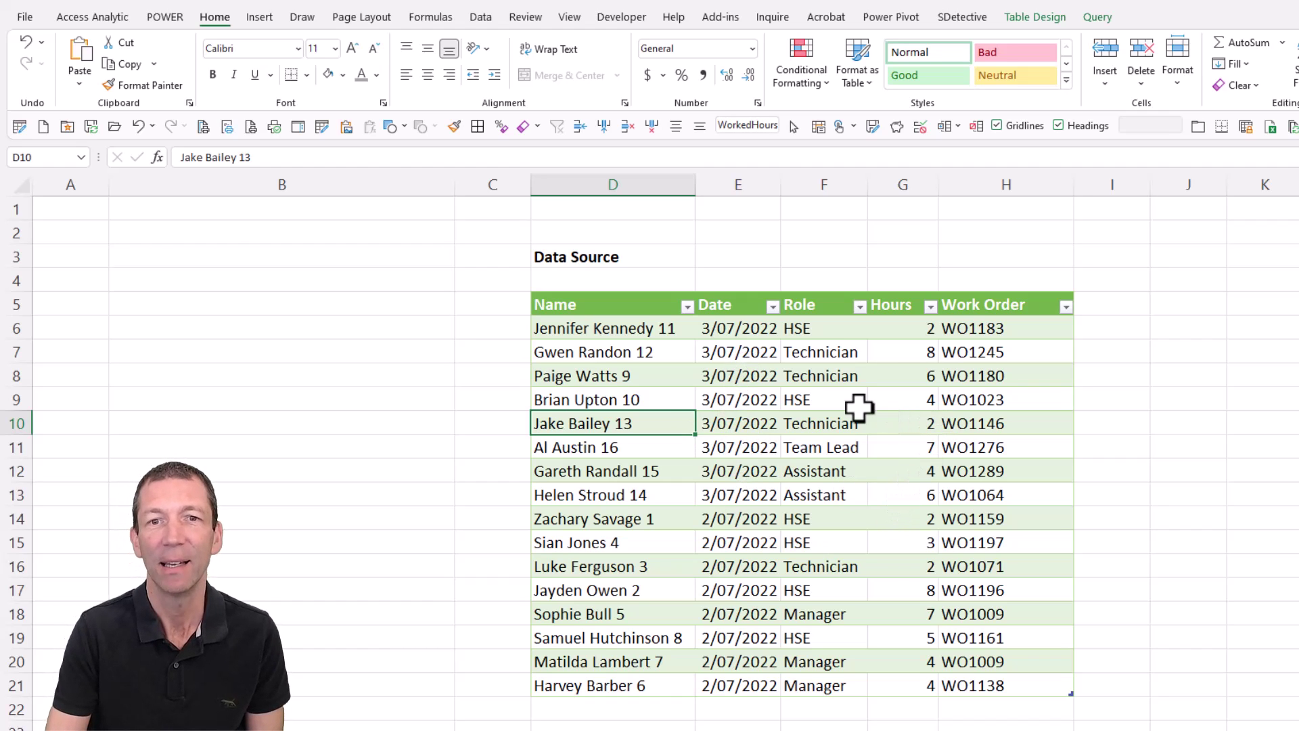
drag(834, 331, 836, 470)
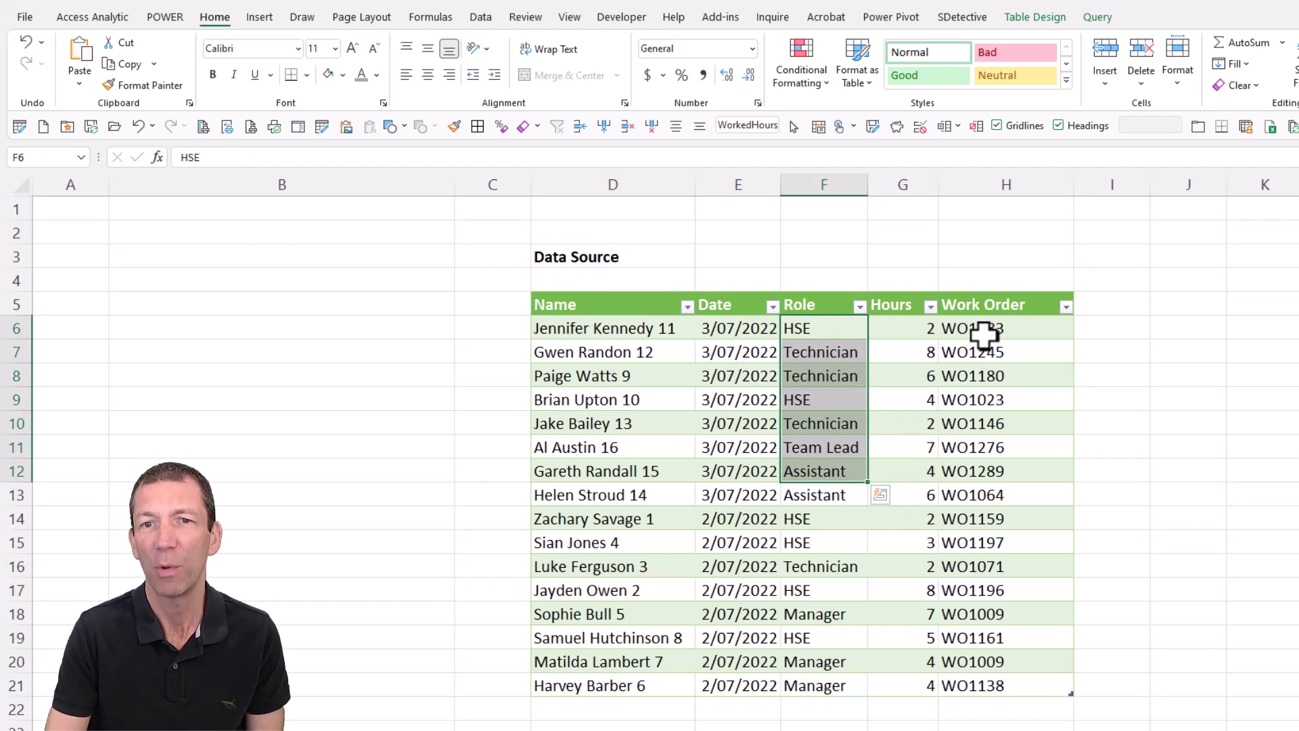
drag(985, 331, 989, 466)
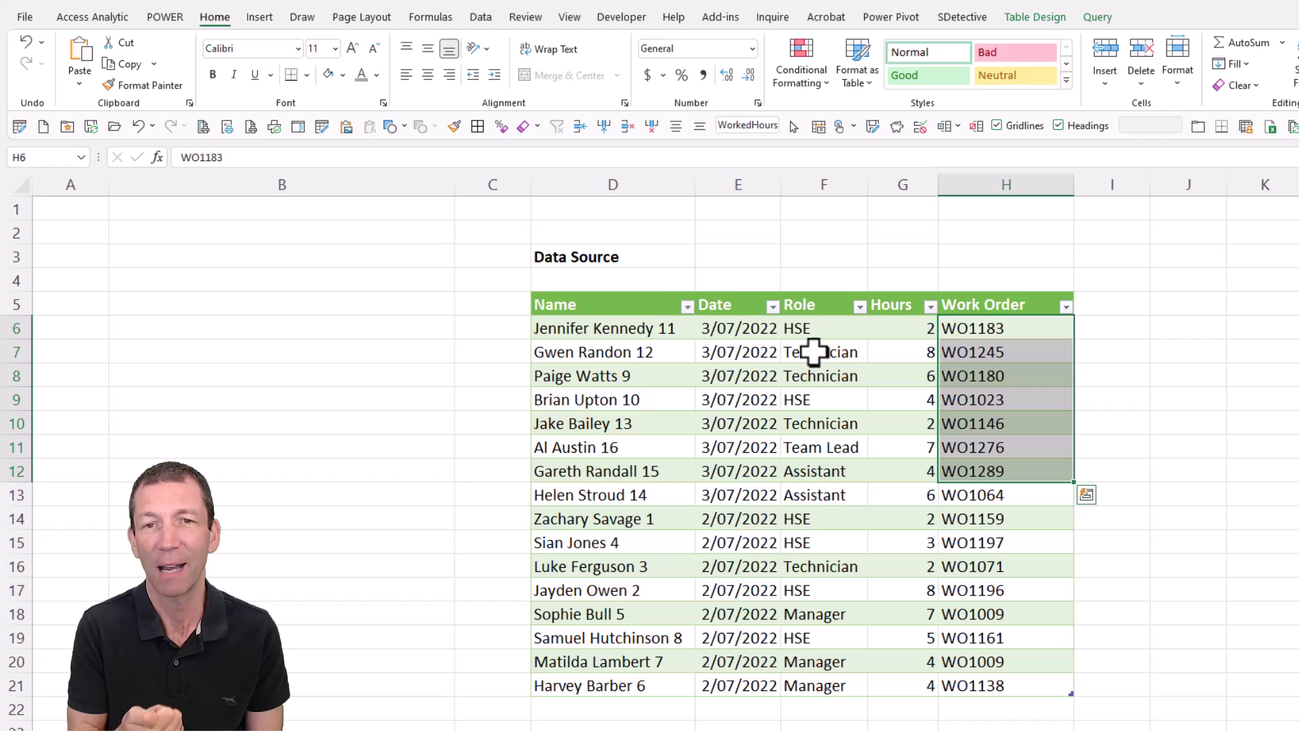
click(988, 353)
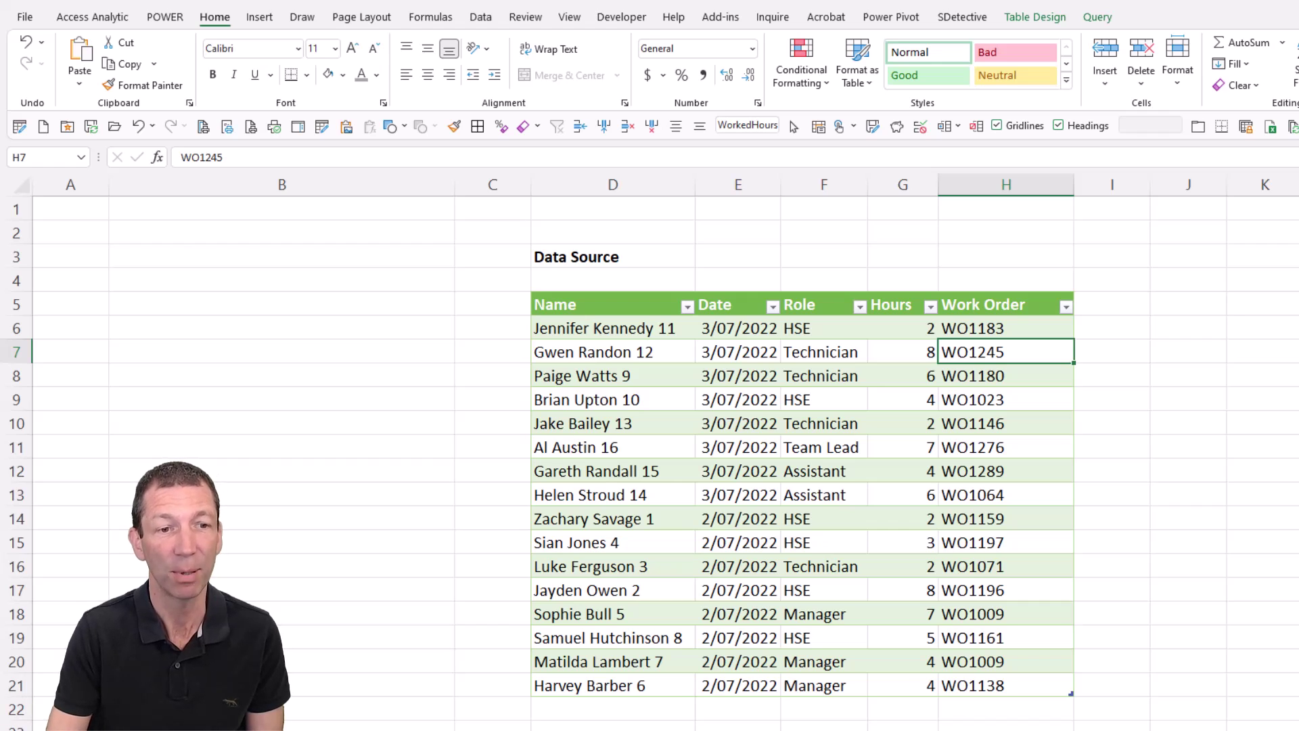
key(ctrl+Page_Down)
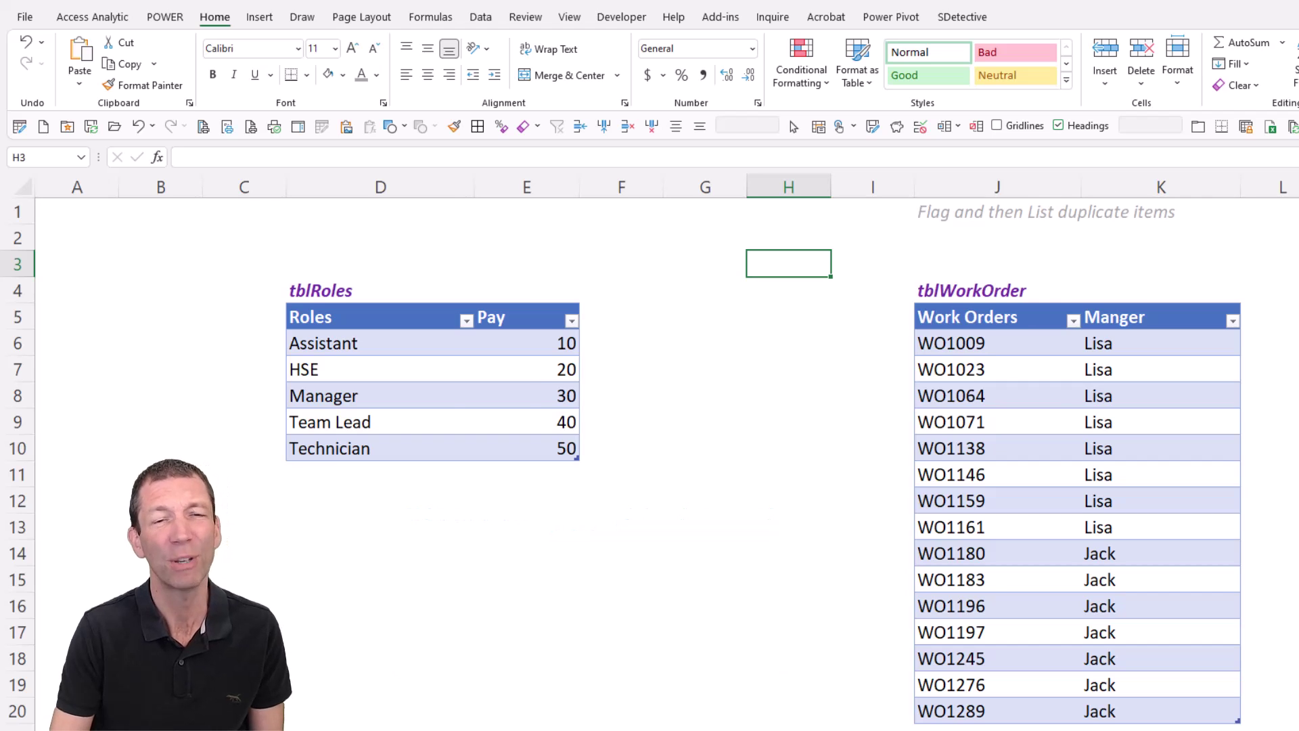
key(ctrl+Page_Down)
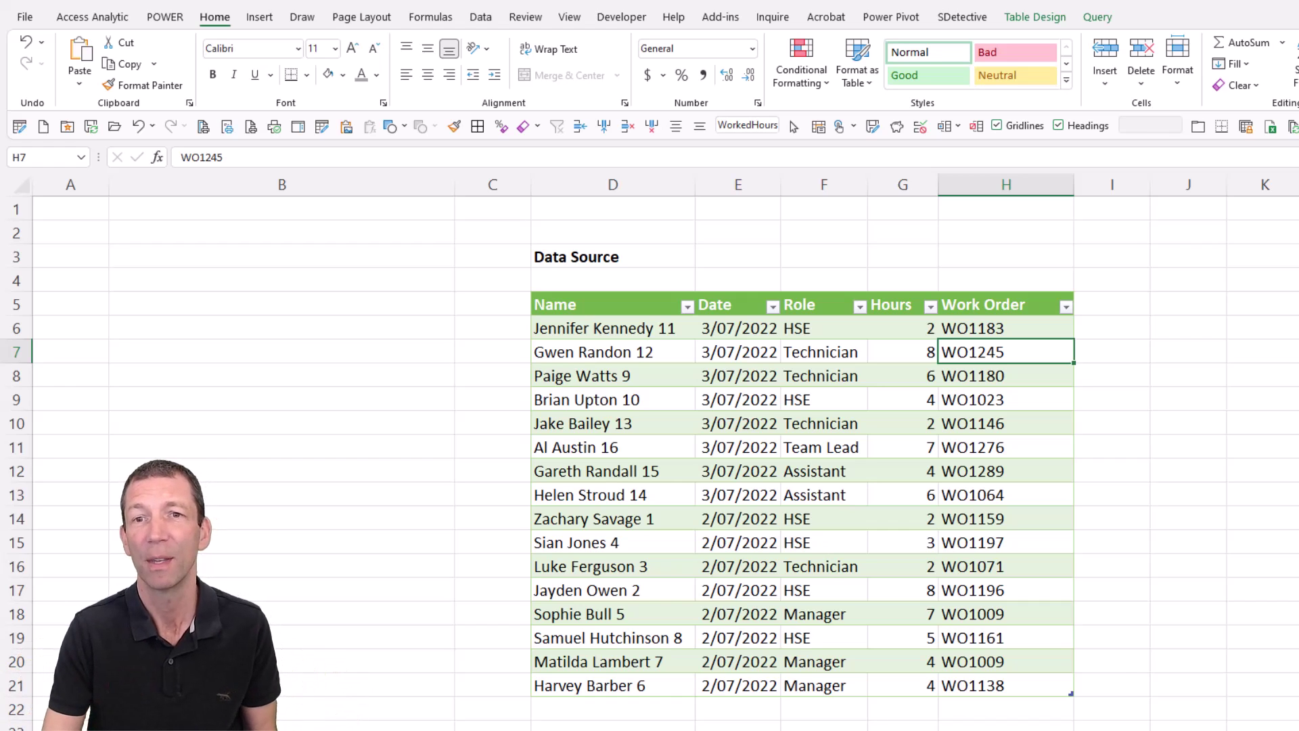
Add a Rate header in cell I5 to extend the table with a new column
click(1124, 308)
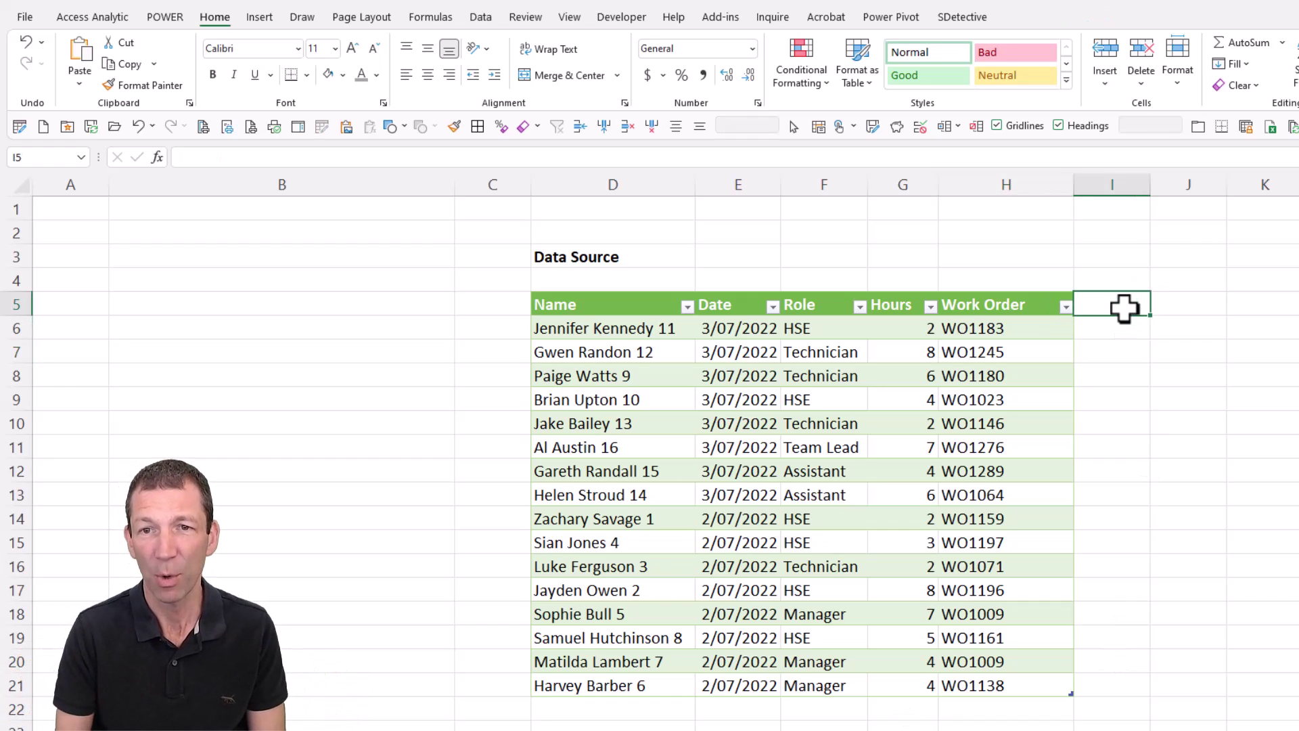
text(Date)
key(BackSpace)
key(BackSpace)
key(BackSpace)
key(BackSpace)
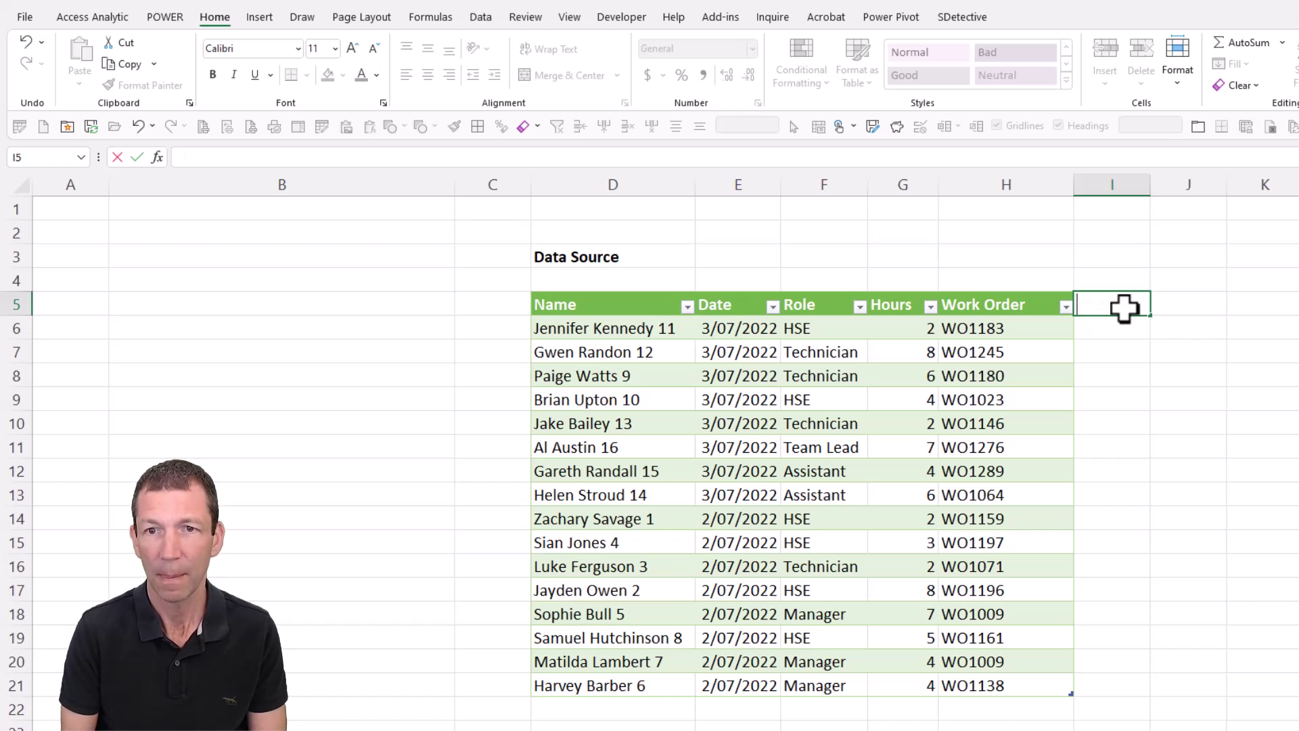
text(Rate)
key(Return)
click(1124, 308)
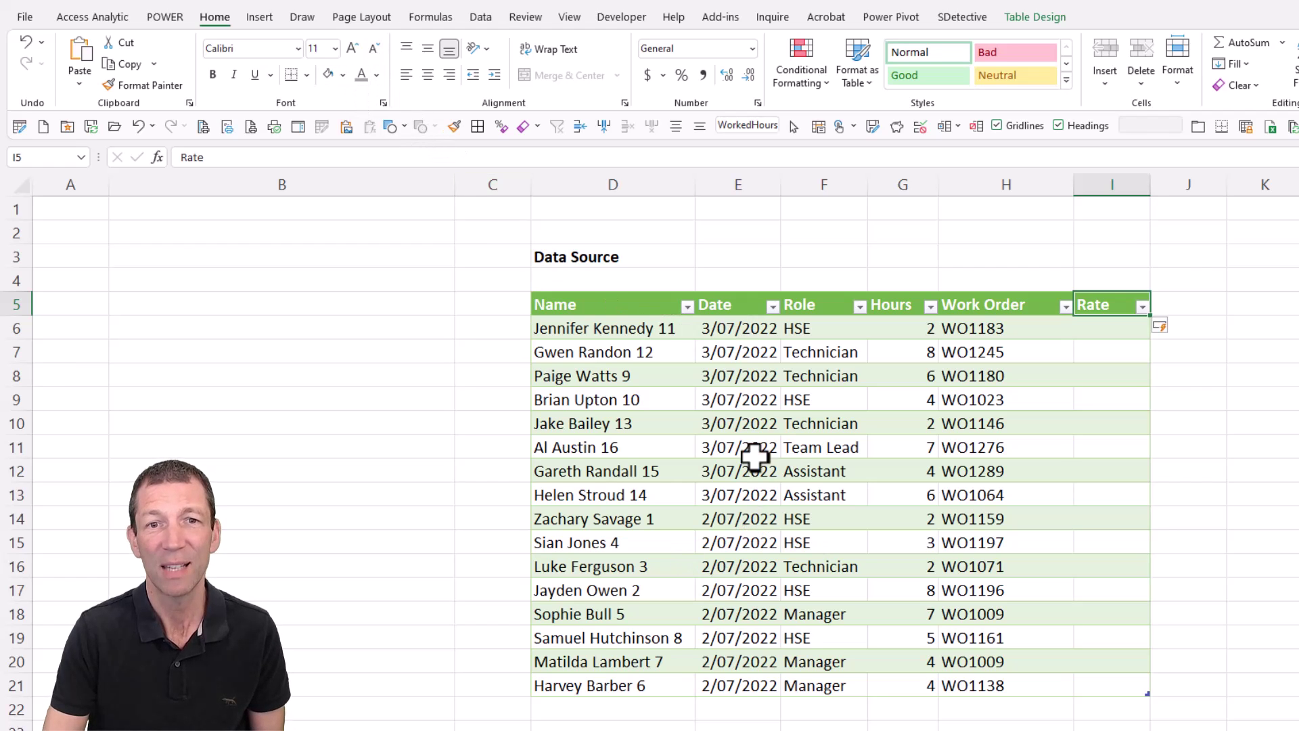
Clear the Name, Date and Role values in rows 13–20, then refresh the table to restore them
drag(652, 493, 801, 672)
key(Delete)
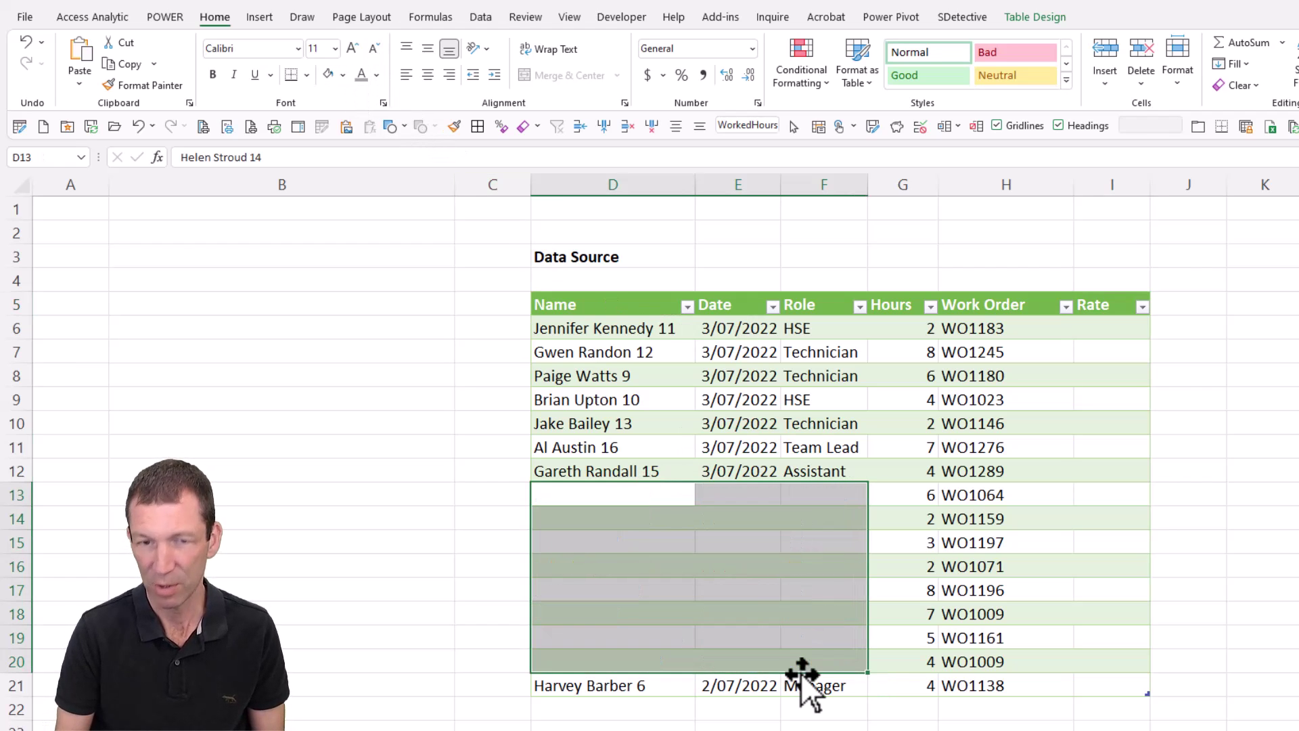
click(722, 452)
right_click(705, 517)
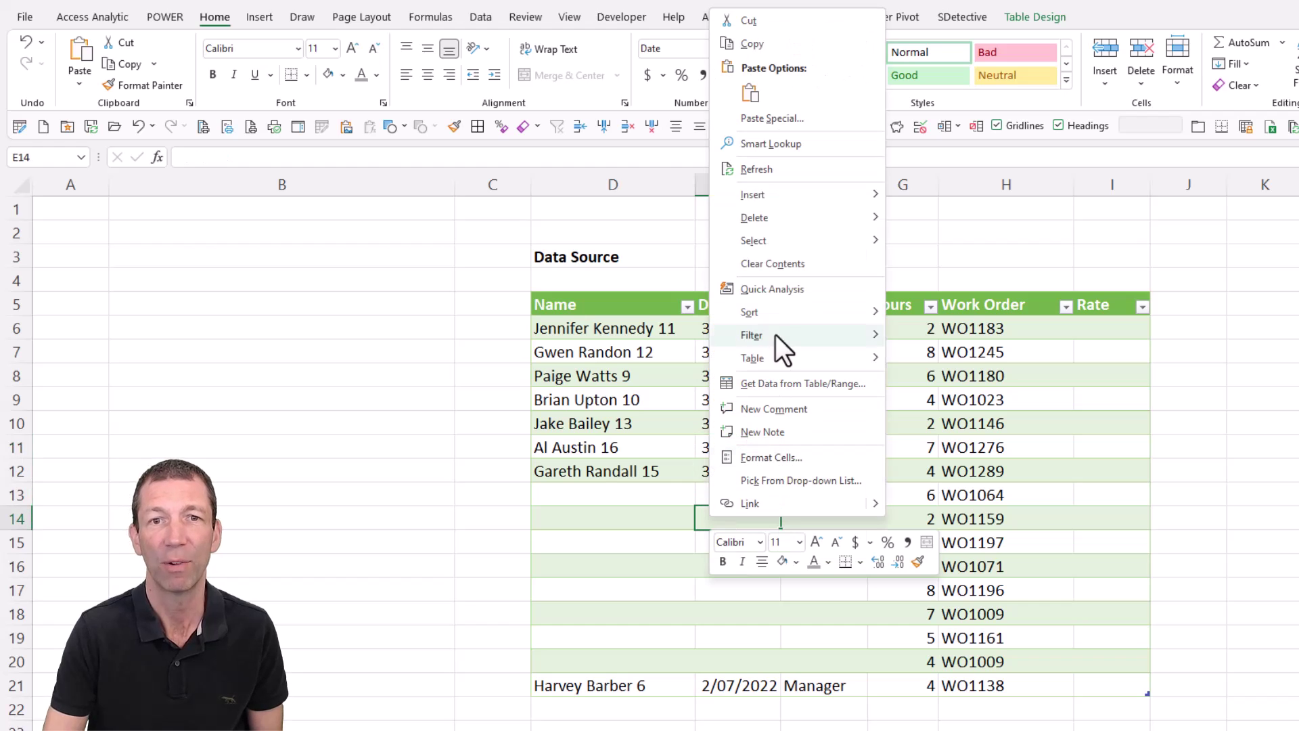
click(758, 174)
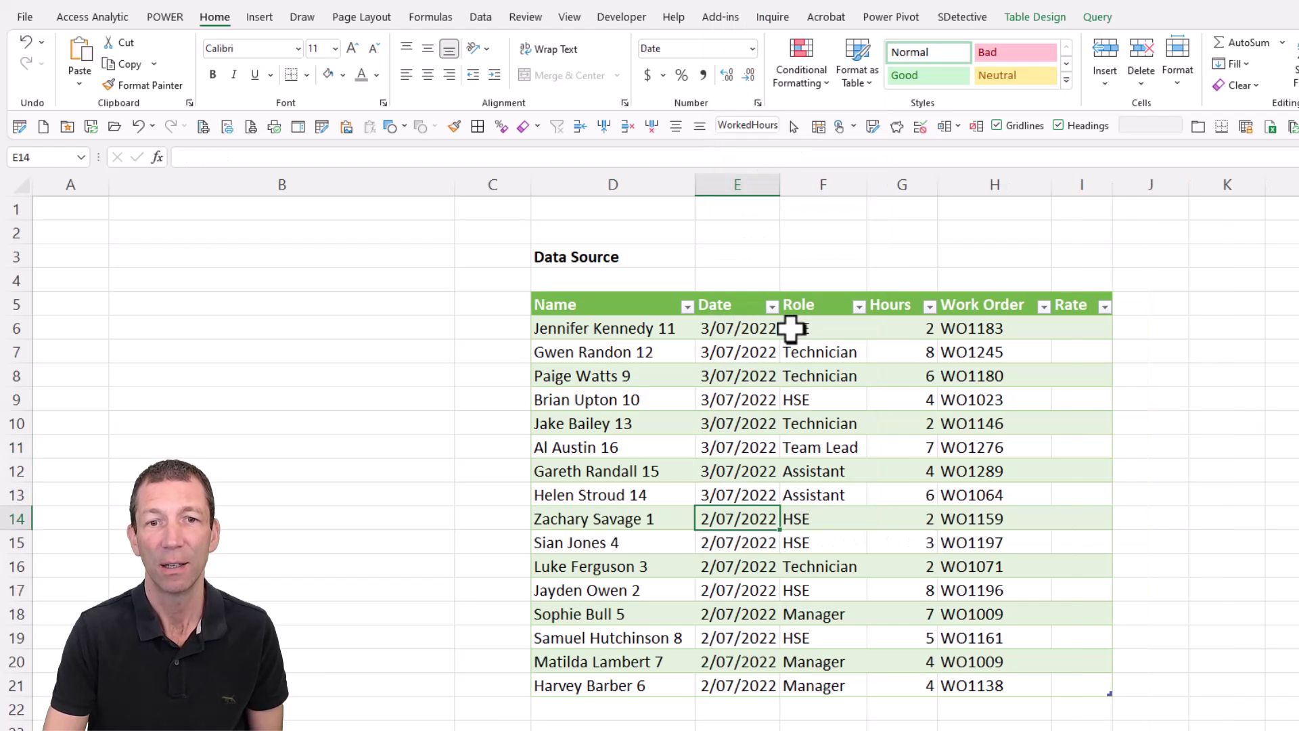
Shade the Rate header and the Rate column cells grey
click(1081, 301)
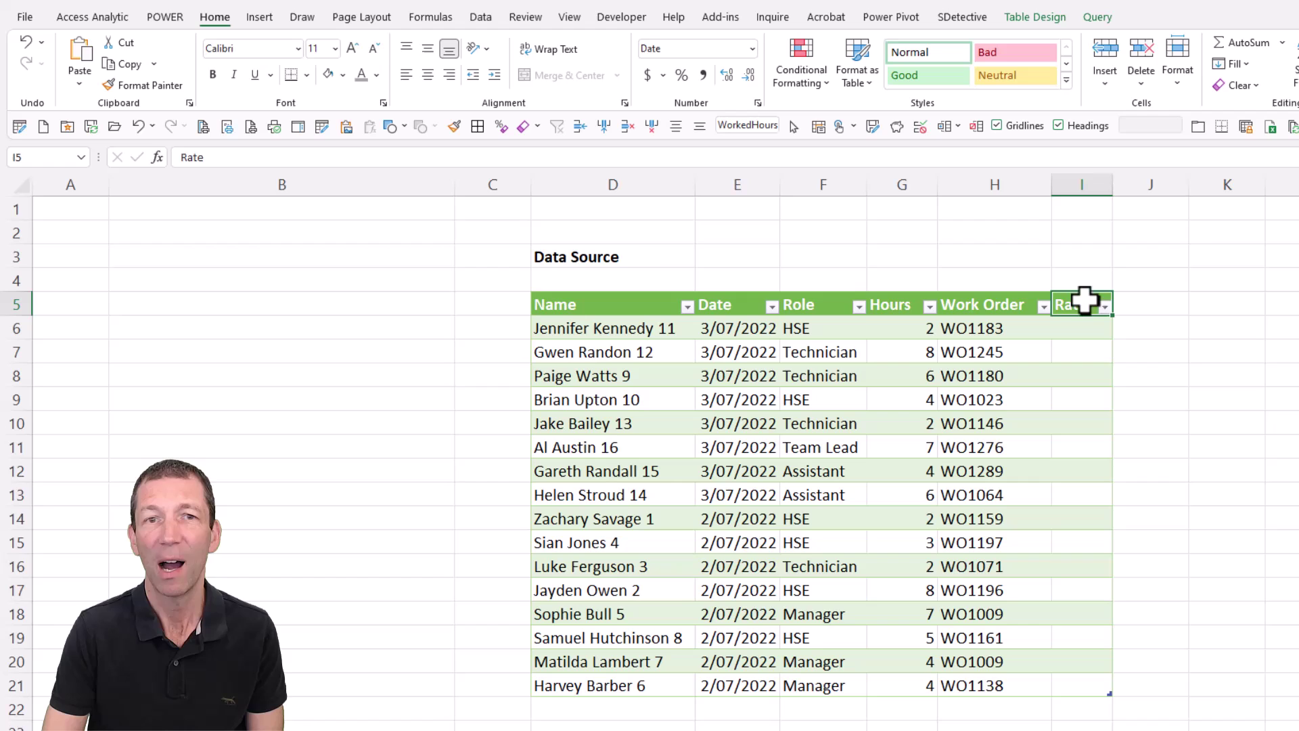
click(343, 74)
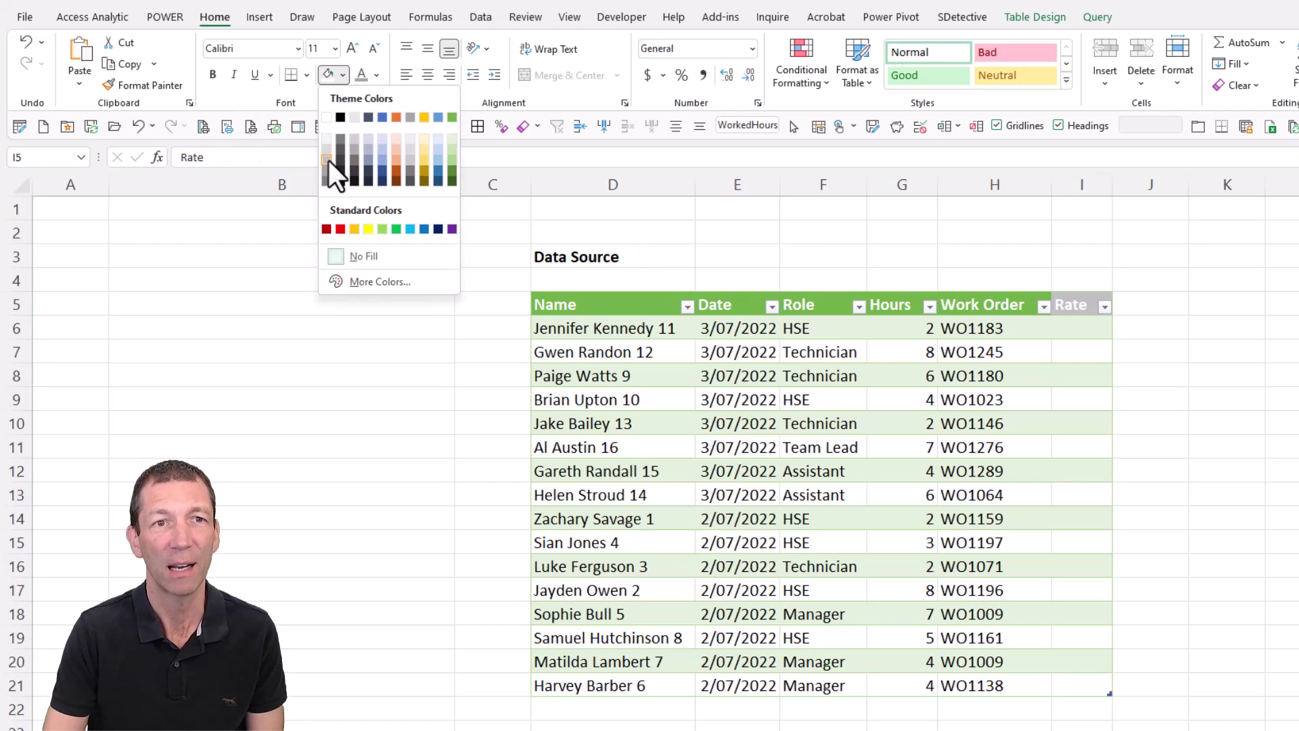
click(326, 169)
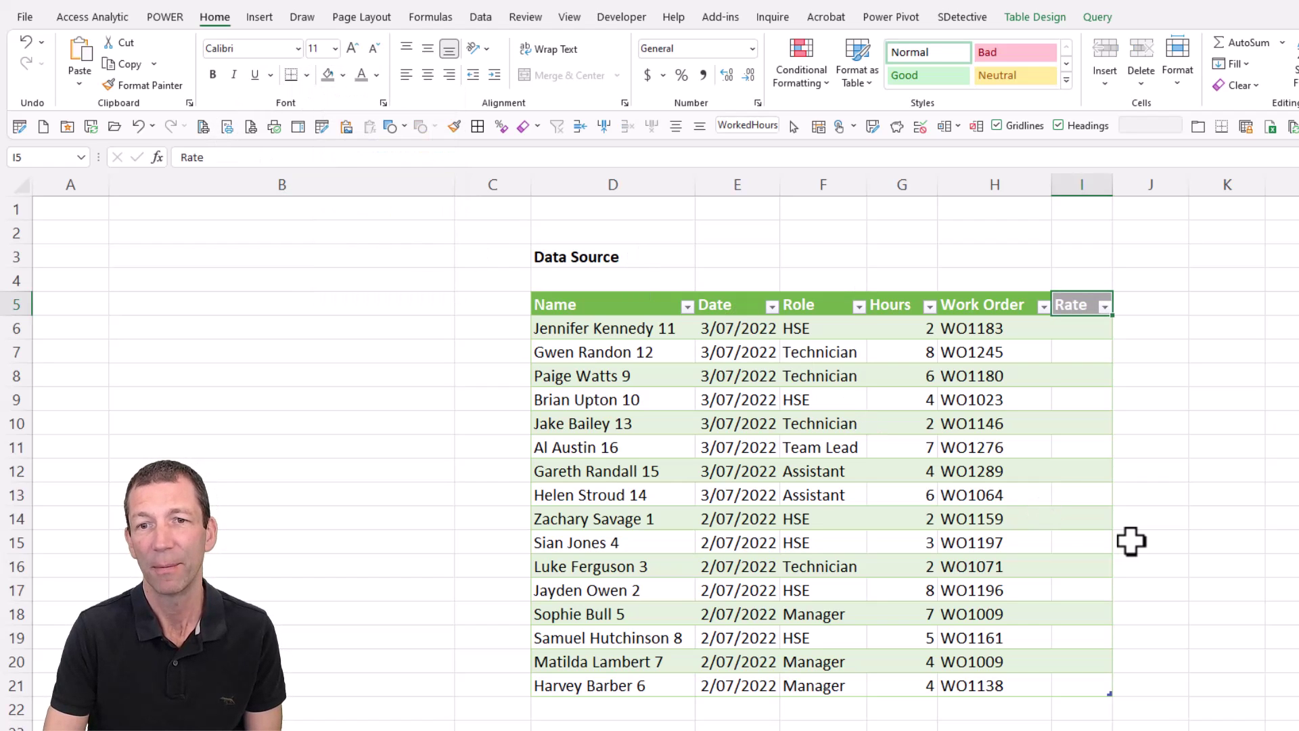
click(1076, 540)
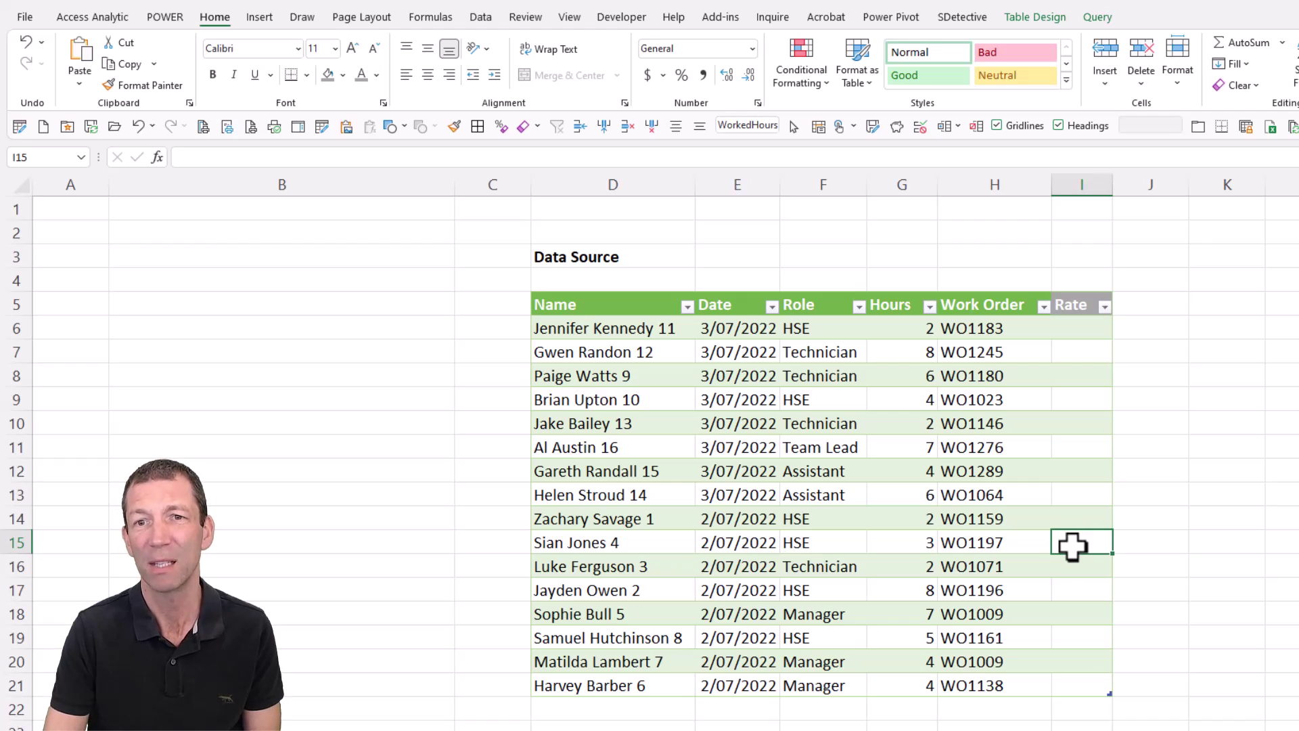
key(ctrl+space)
click(326, 74)
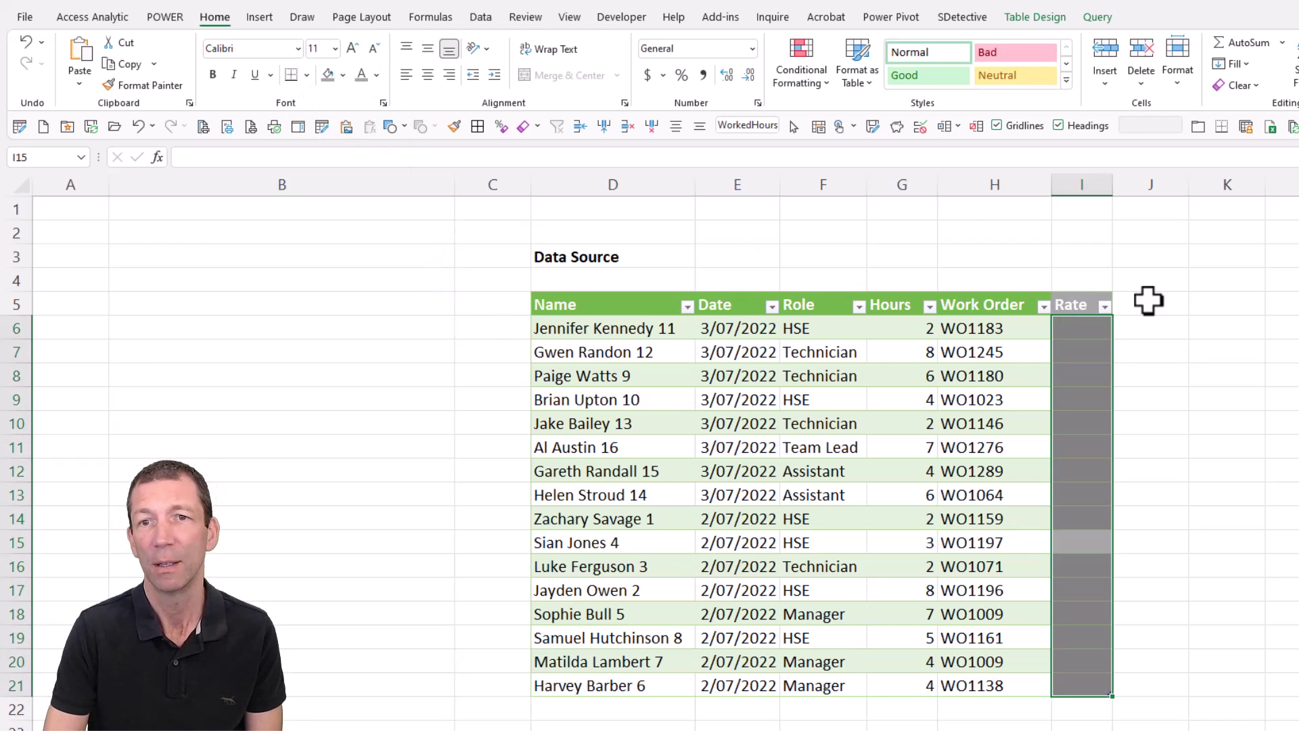
click(1086, 294)
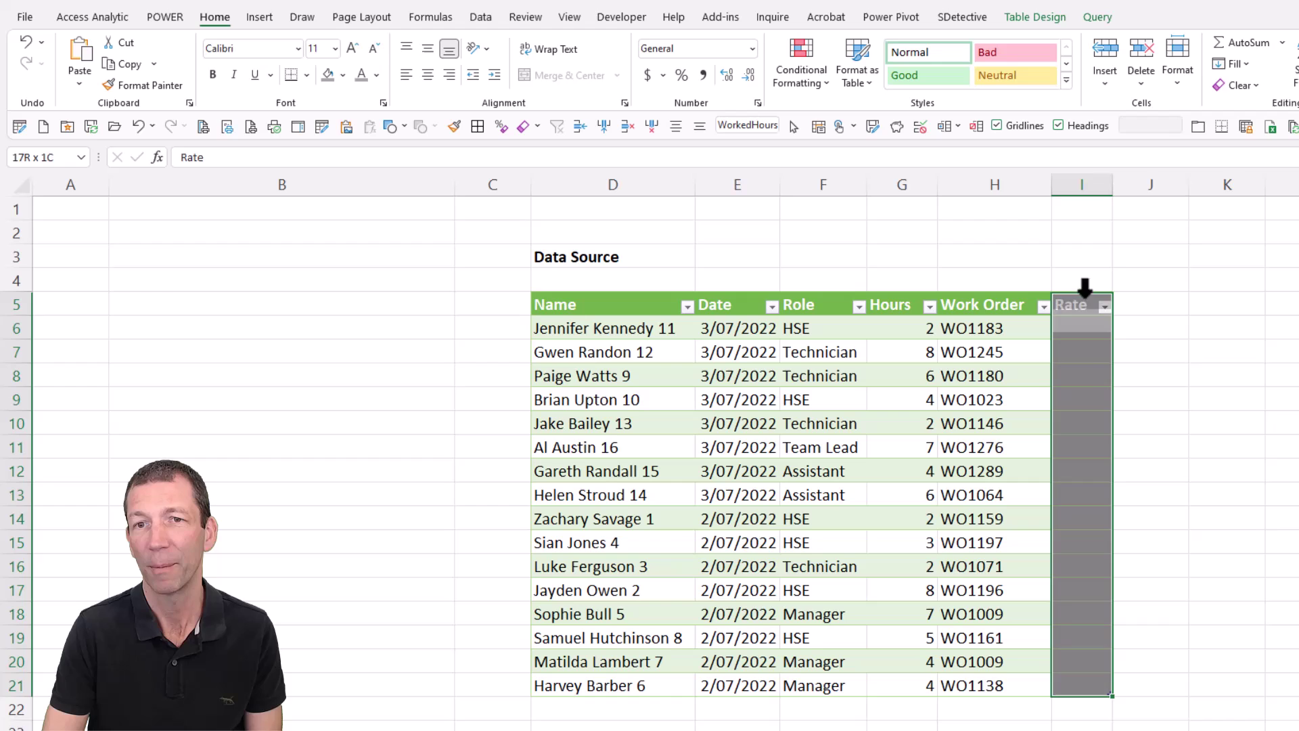
click(1086, 368)
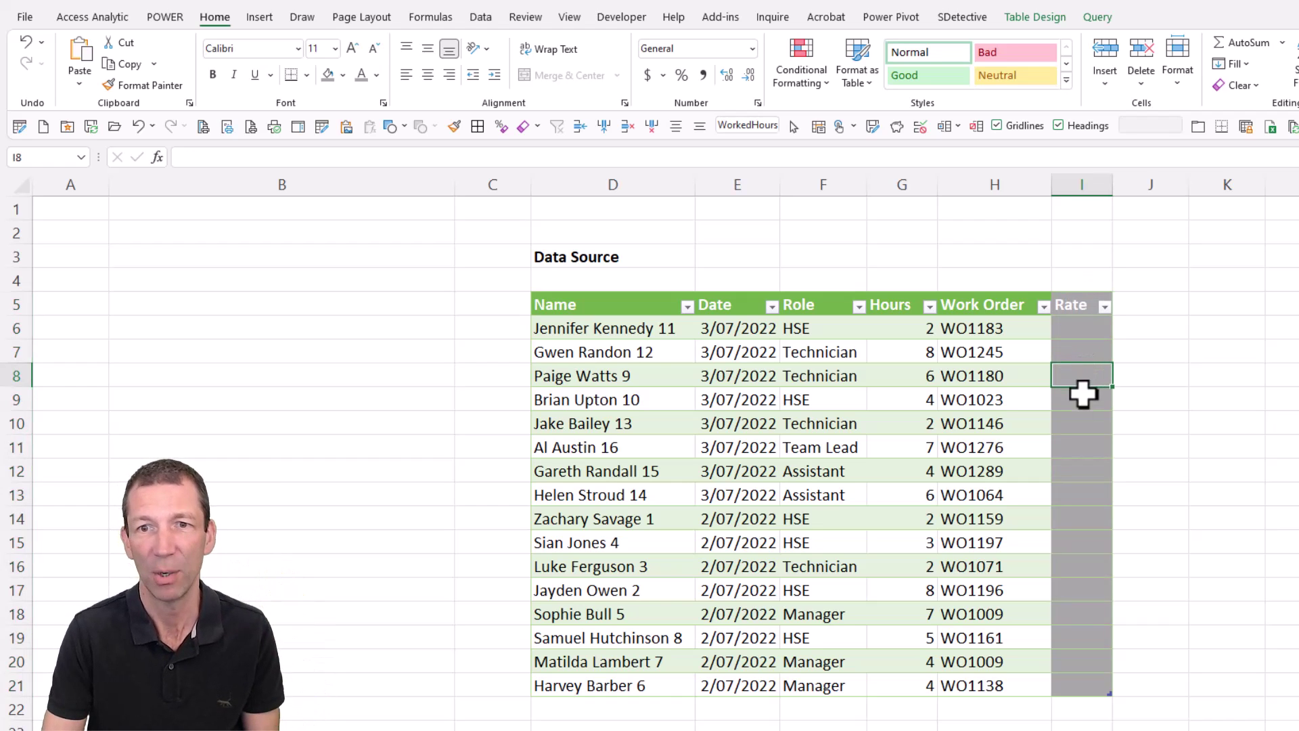
click(1086, 327)
drag(1112, 184, 1143, 184)
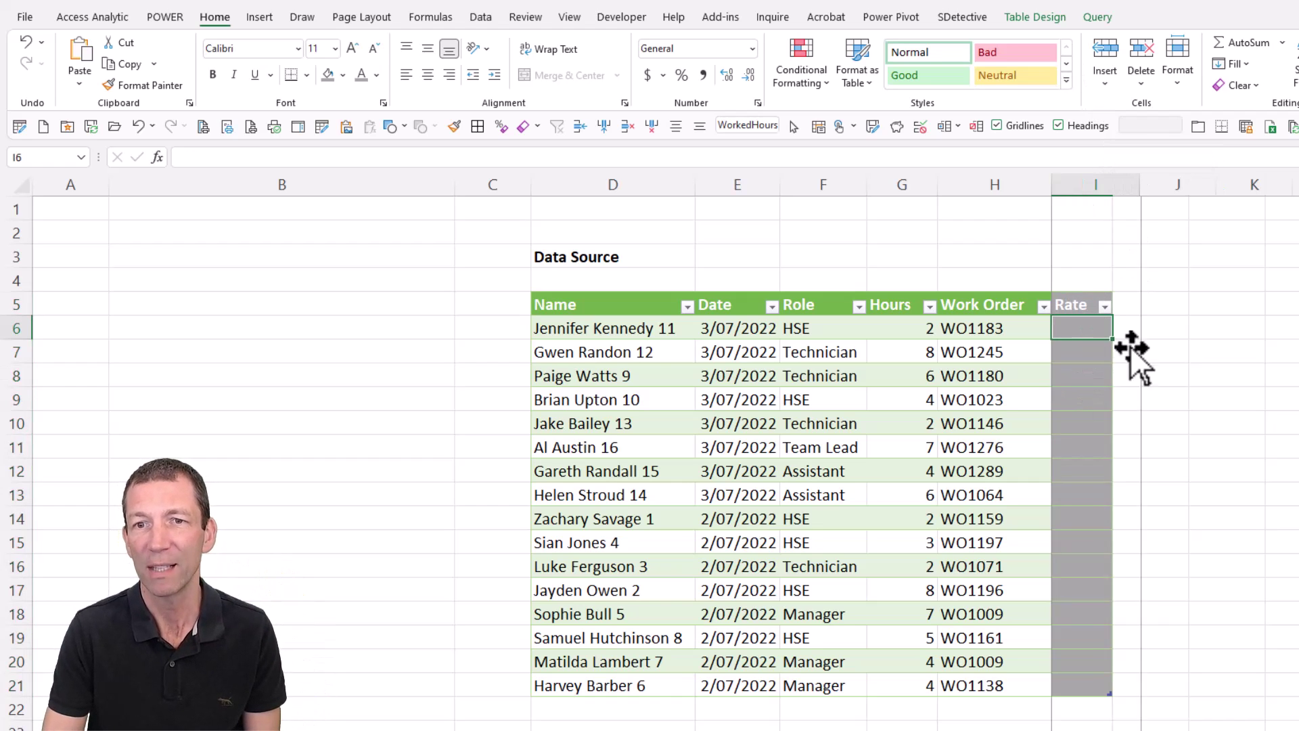
text(=)
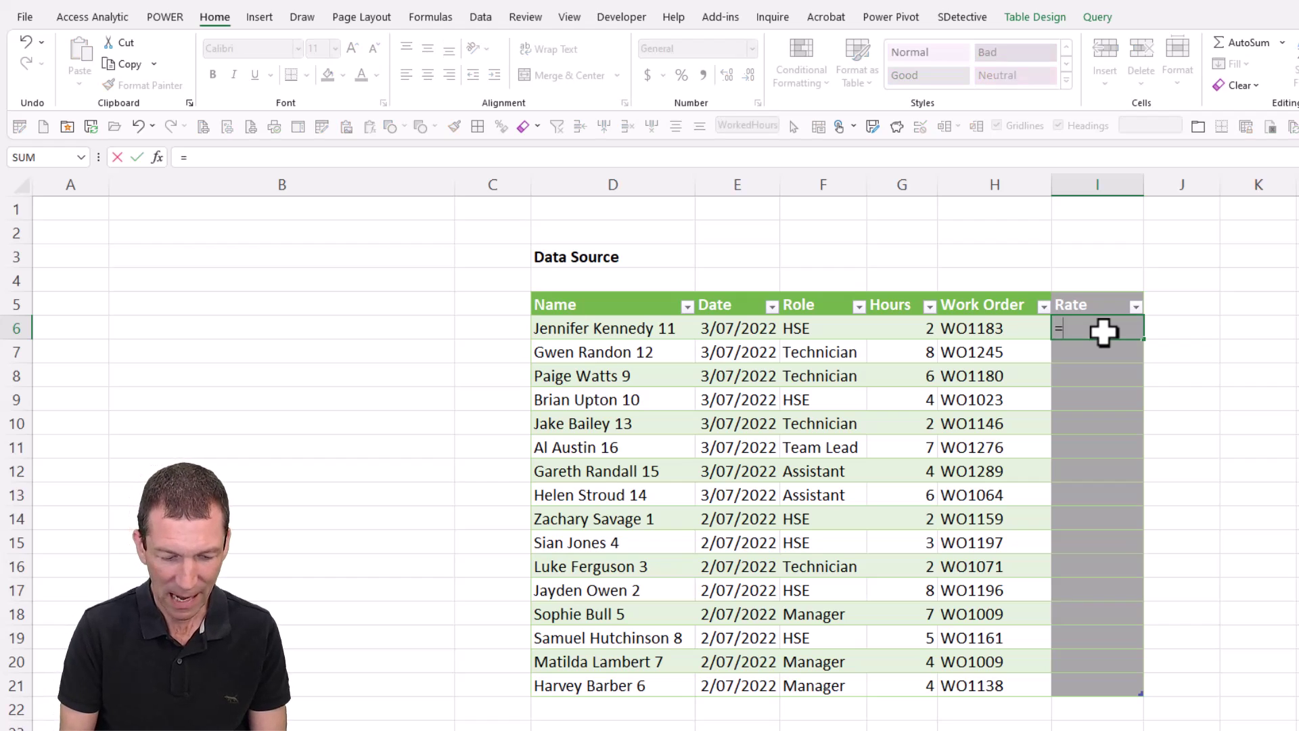
text(x)
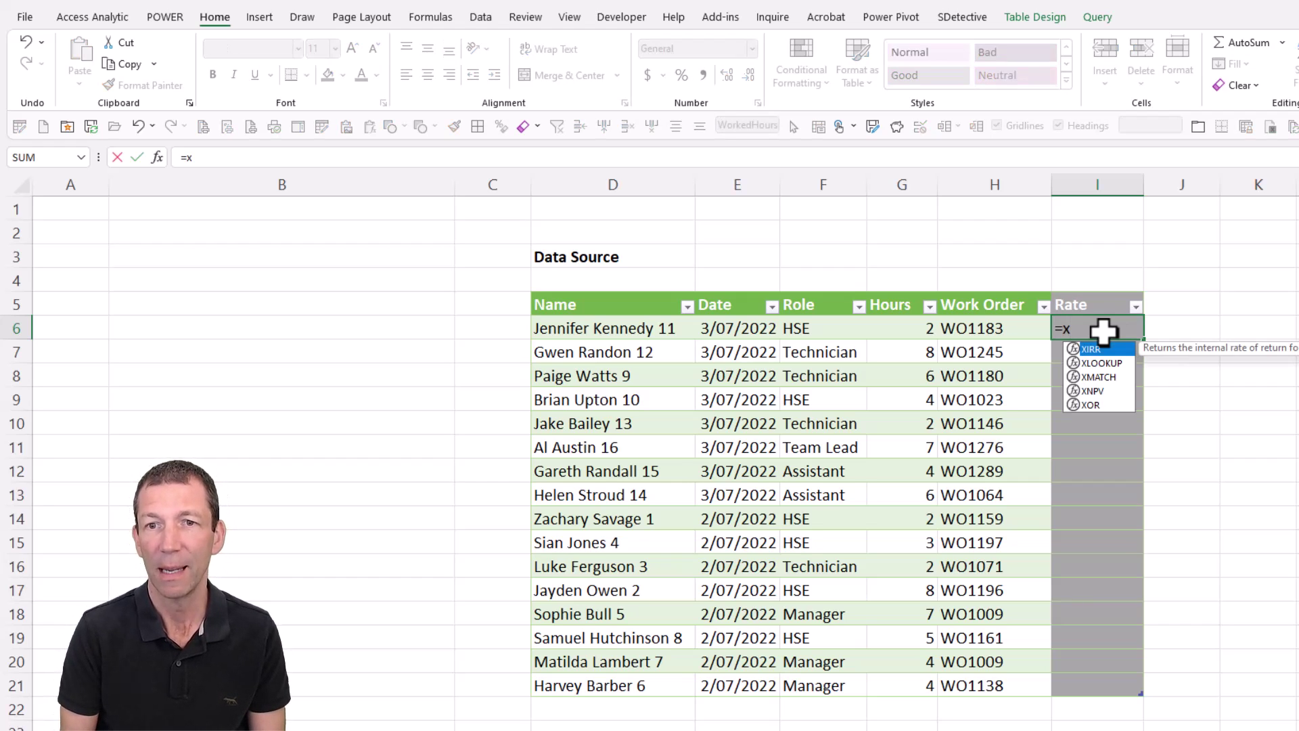
text(lo)
key(Tab)
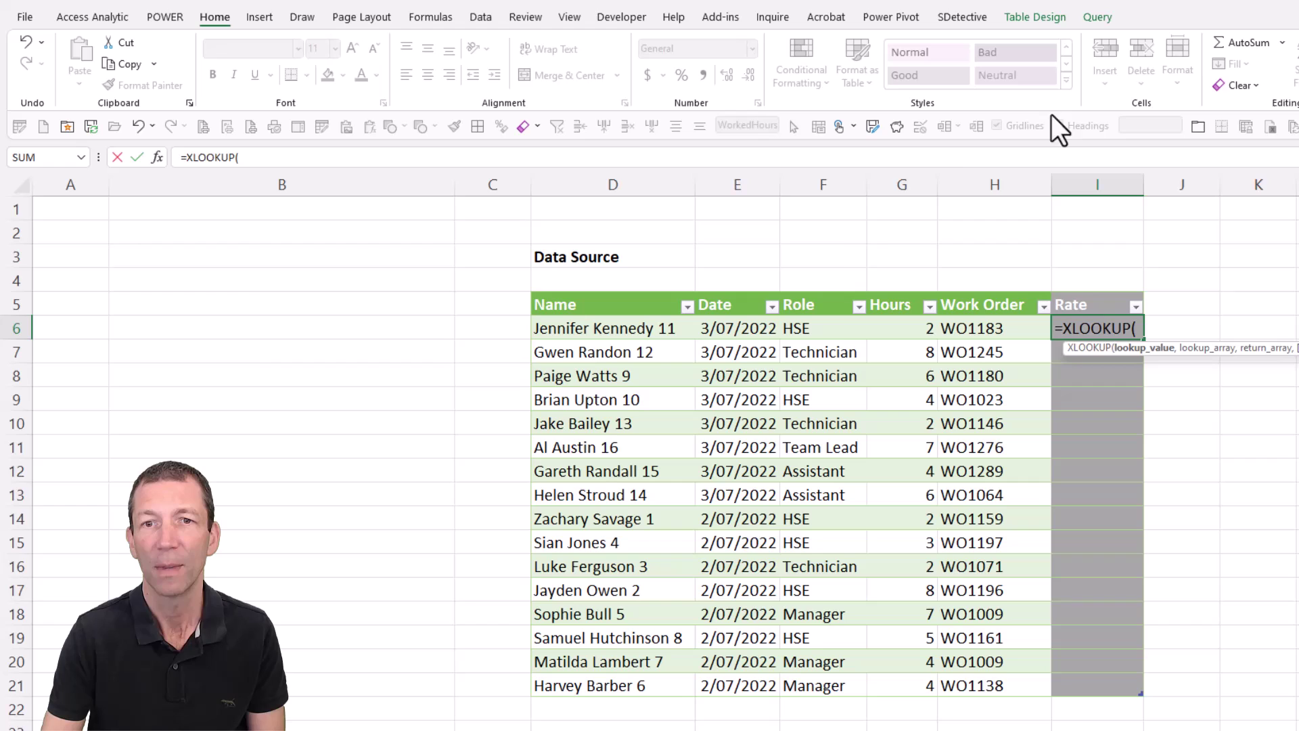
click(840, 331)
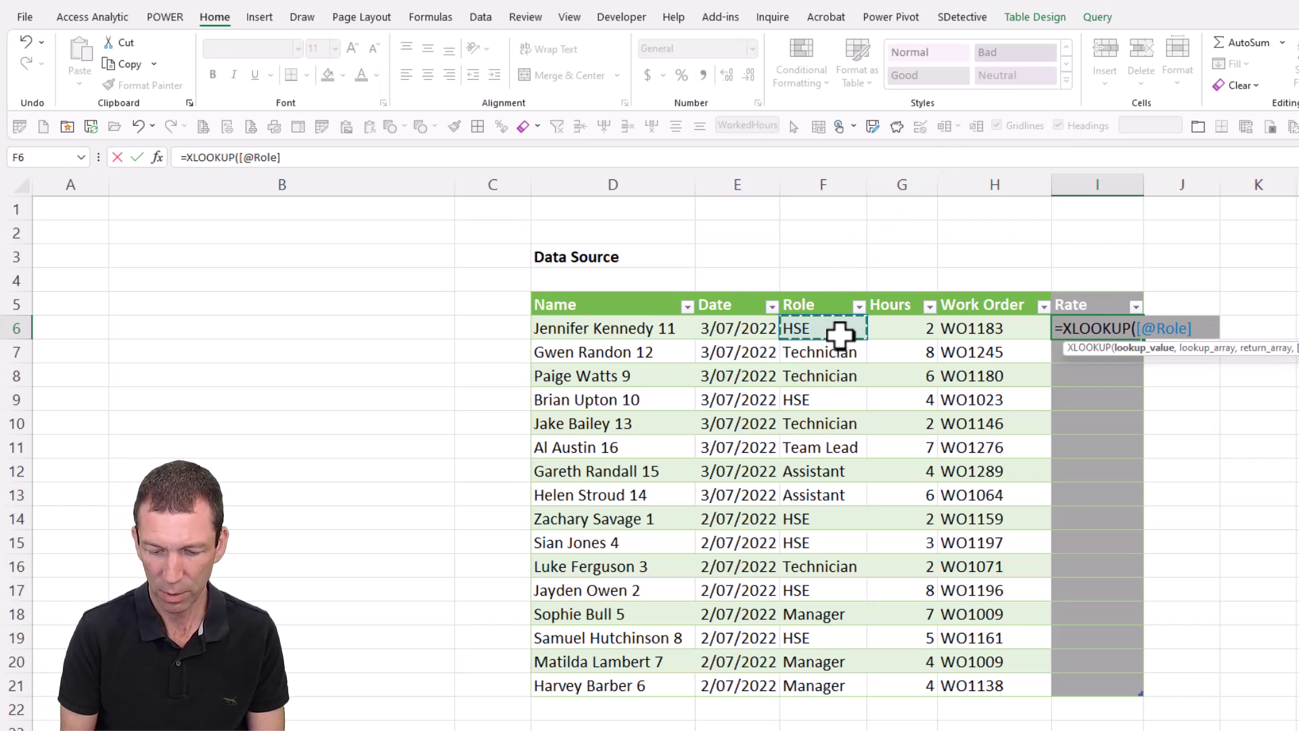
text(,)
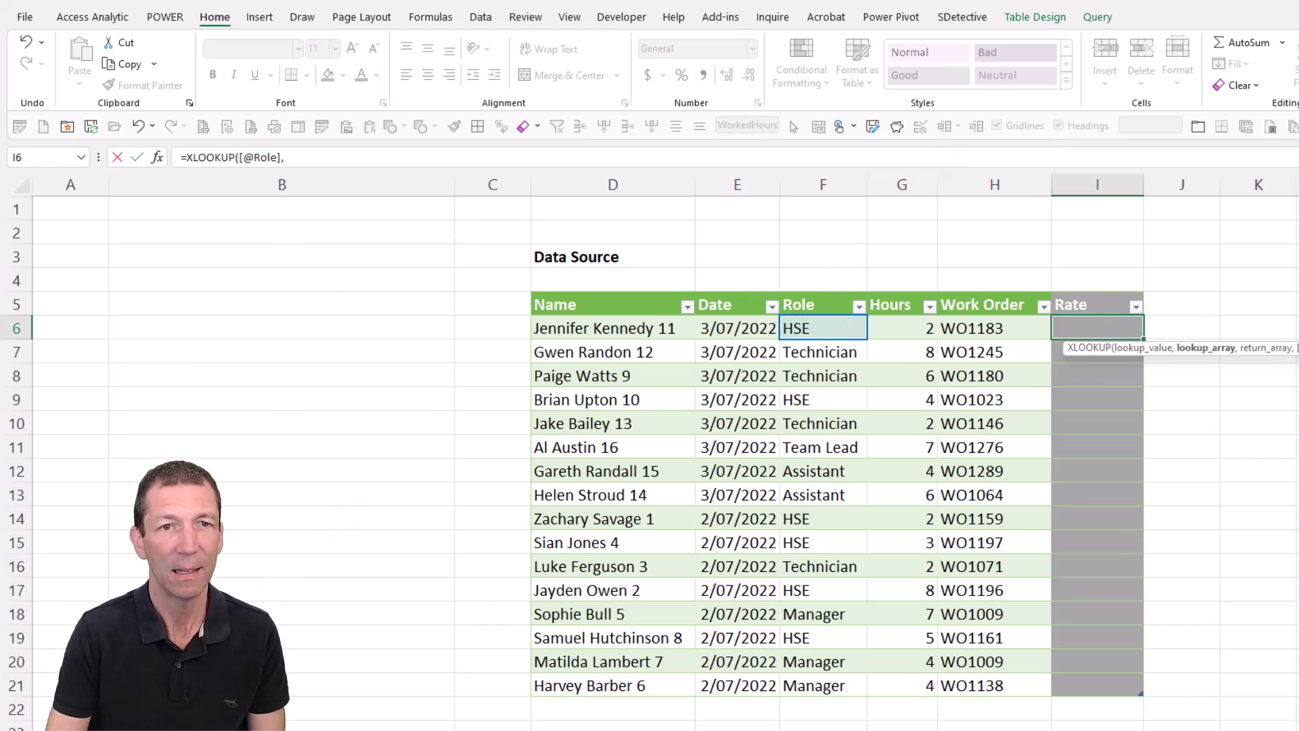
key(ctrl+Page_Down)
click(350, 305)
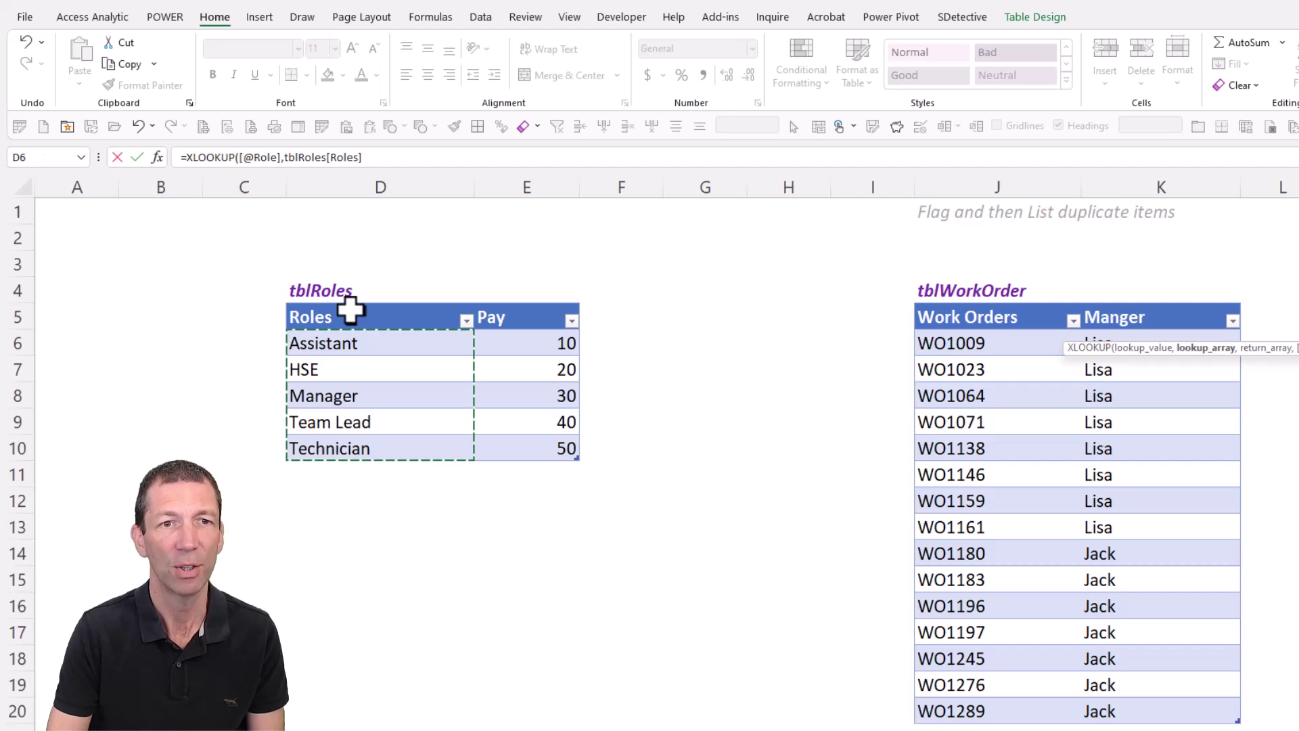
text(,)
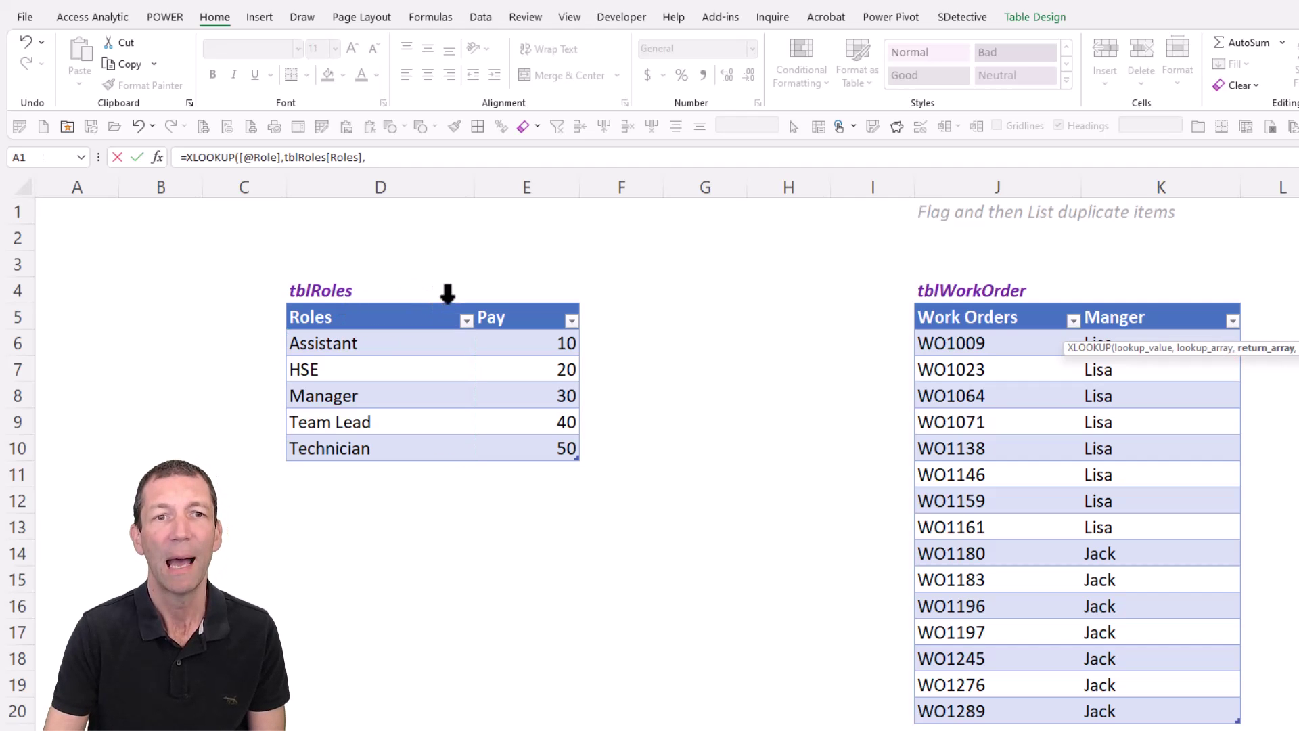
click(520, 302)
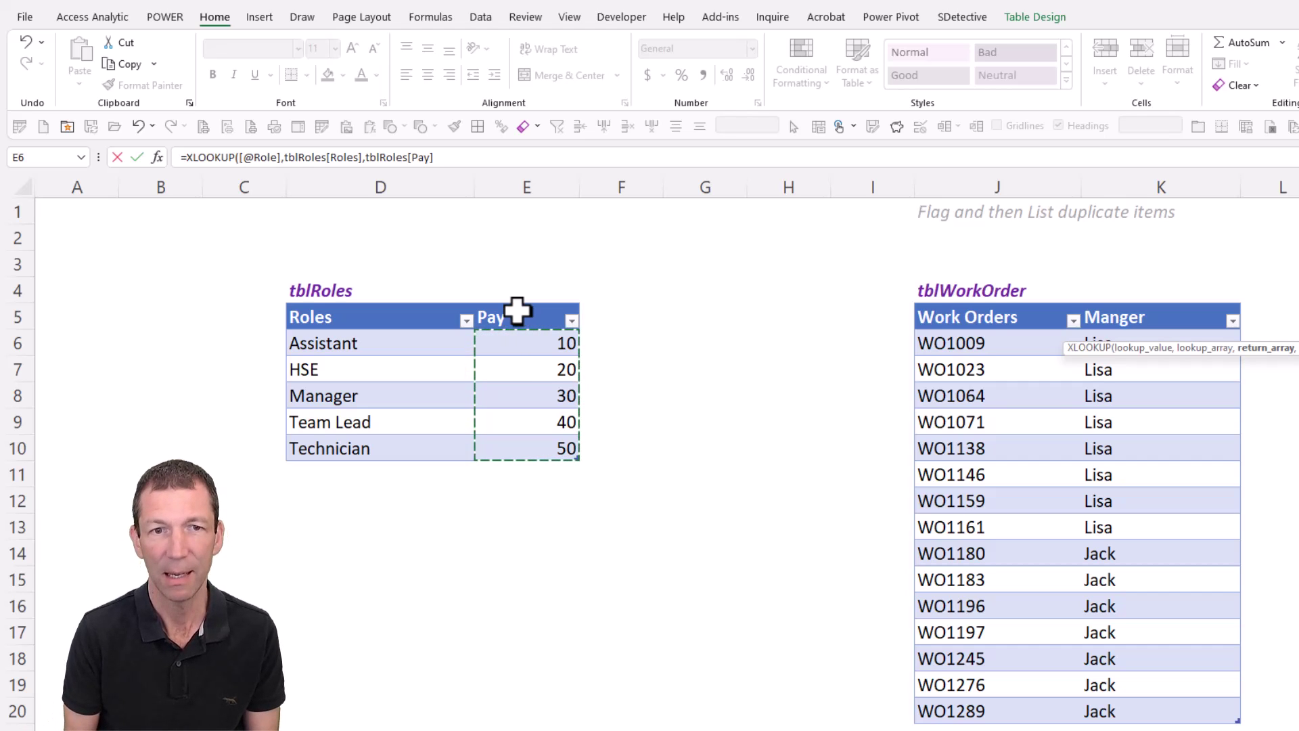
key(Return)
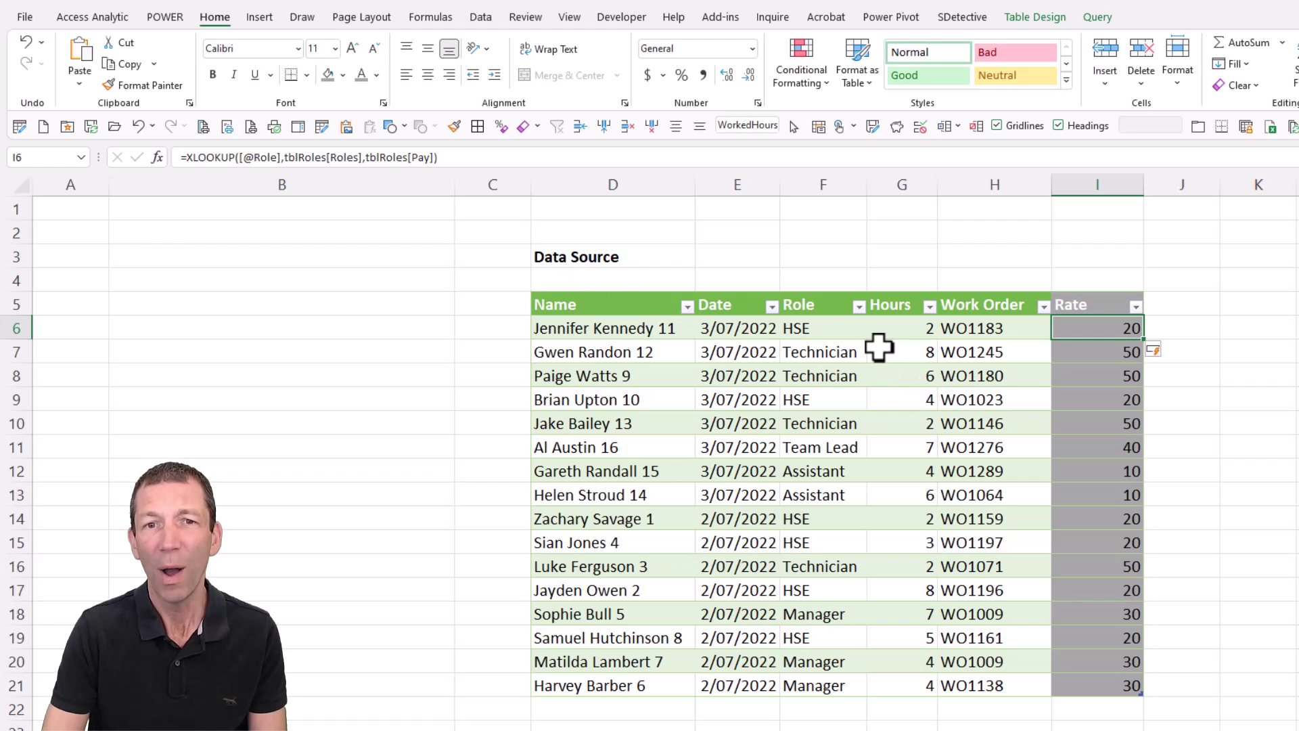
Change the role in F6 to NEW, making its Rate show #N/A
click(841, 330)
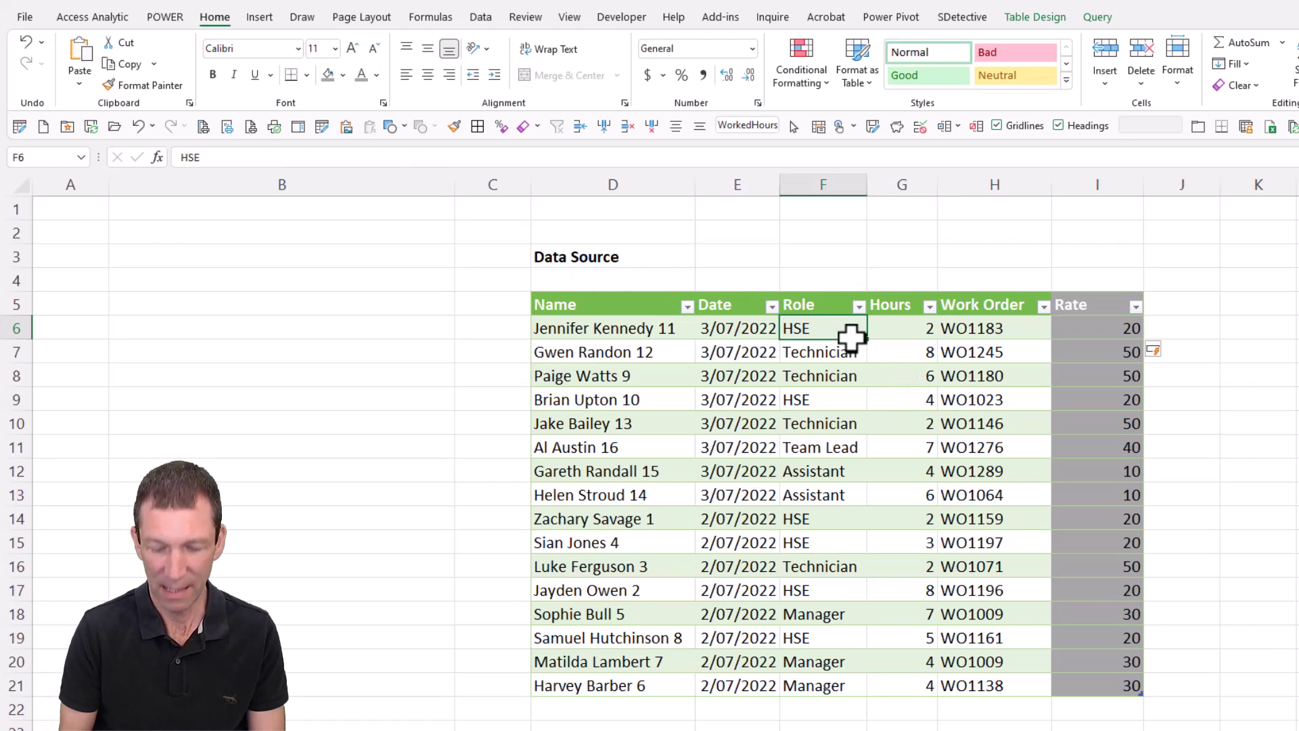
text(NEW)
key(Return)
key(Up)
key(Right)
key(Right)
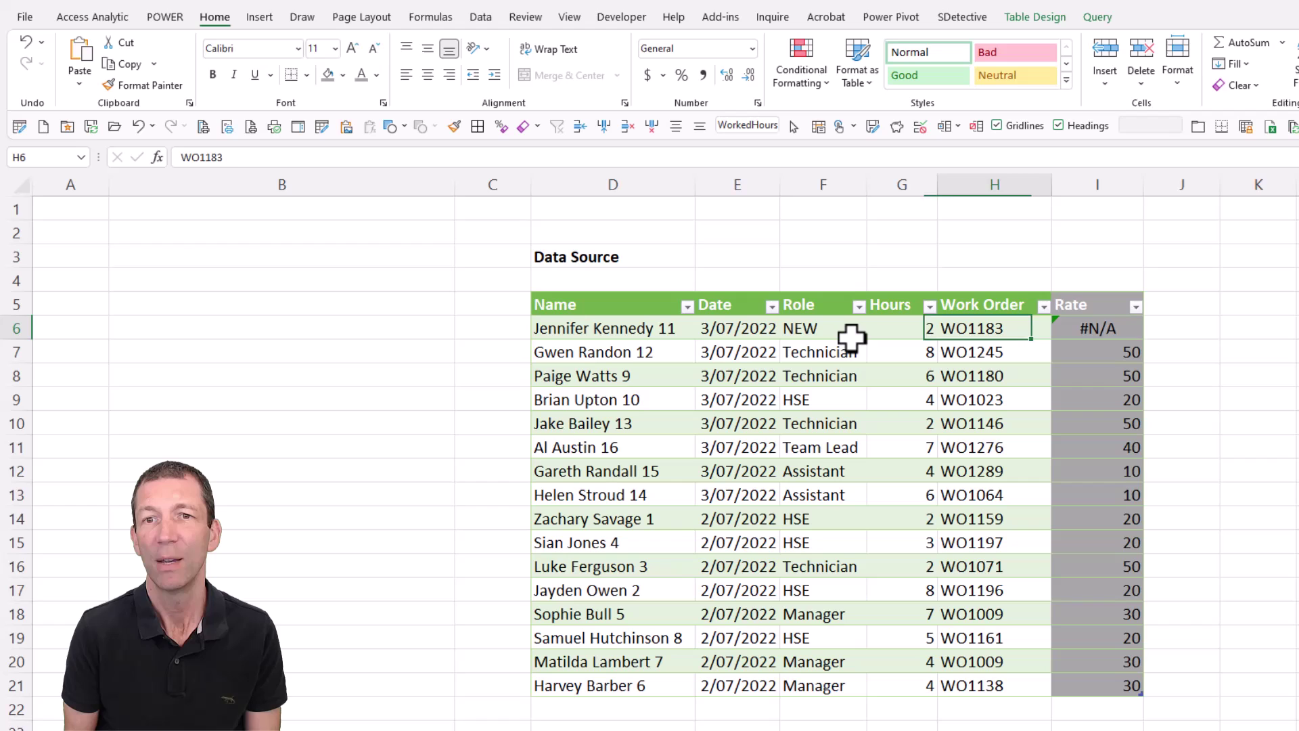
key(Right)
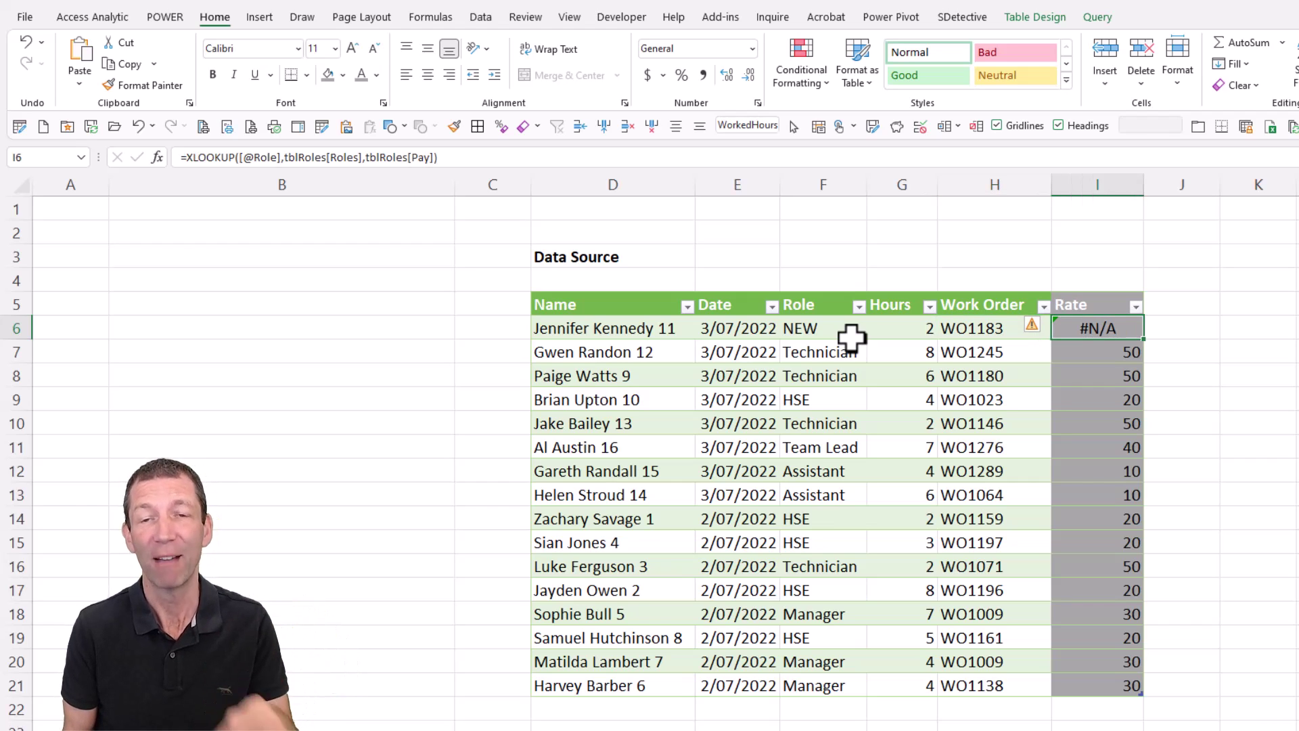
Enter the label Missing in cell I2 above the Rate column
key(Up)
key(Up)
key(Up)
key(Up)
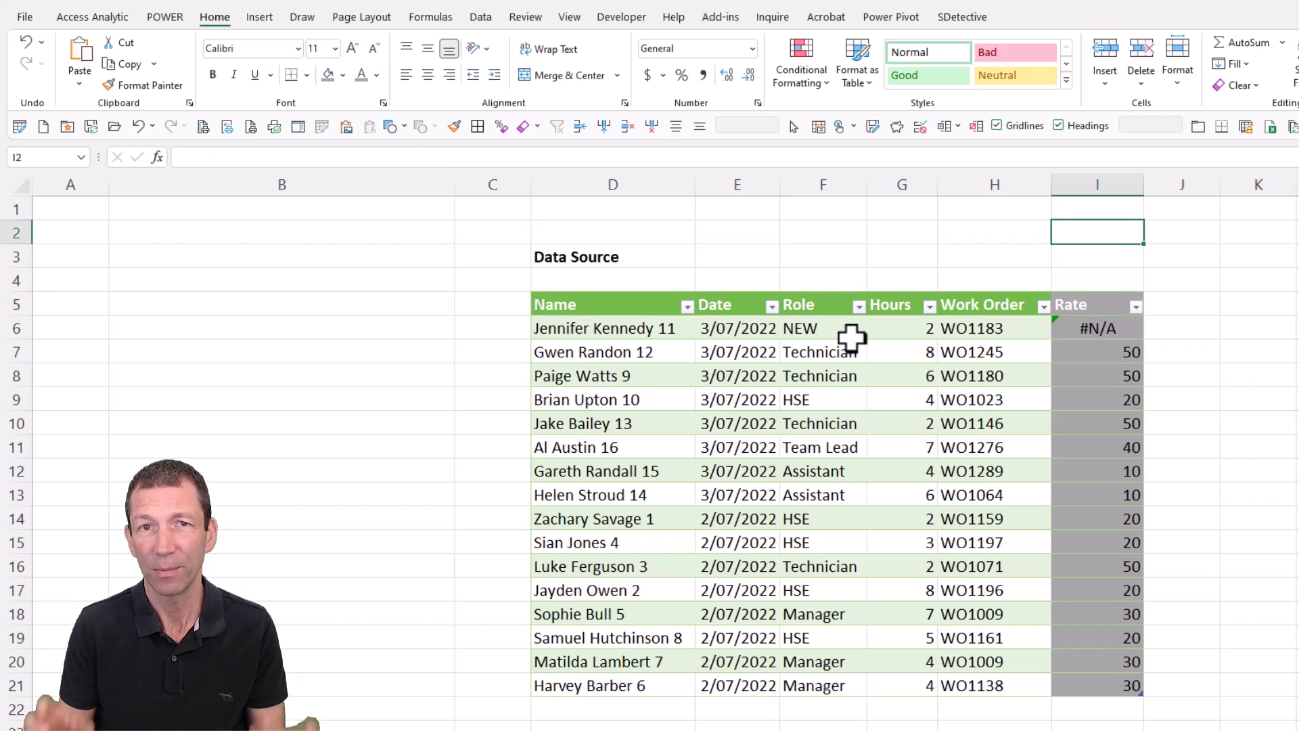
text(Missing)
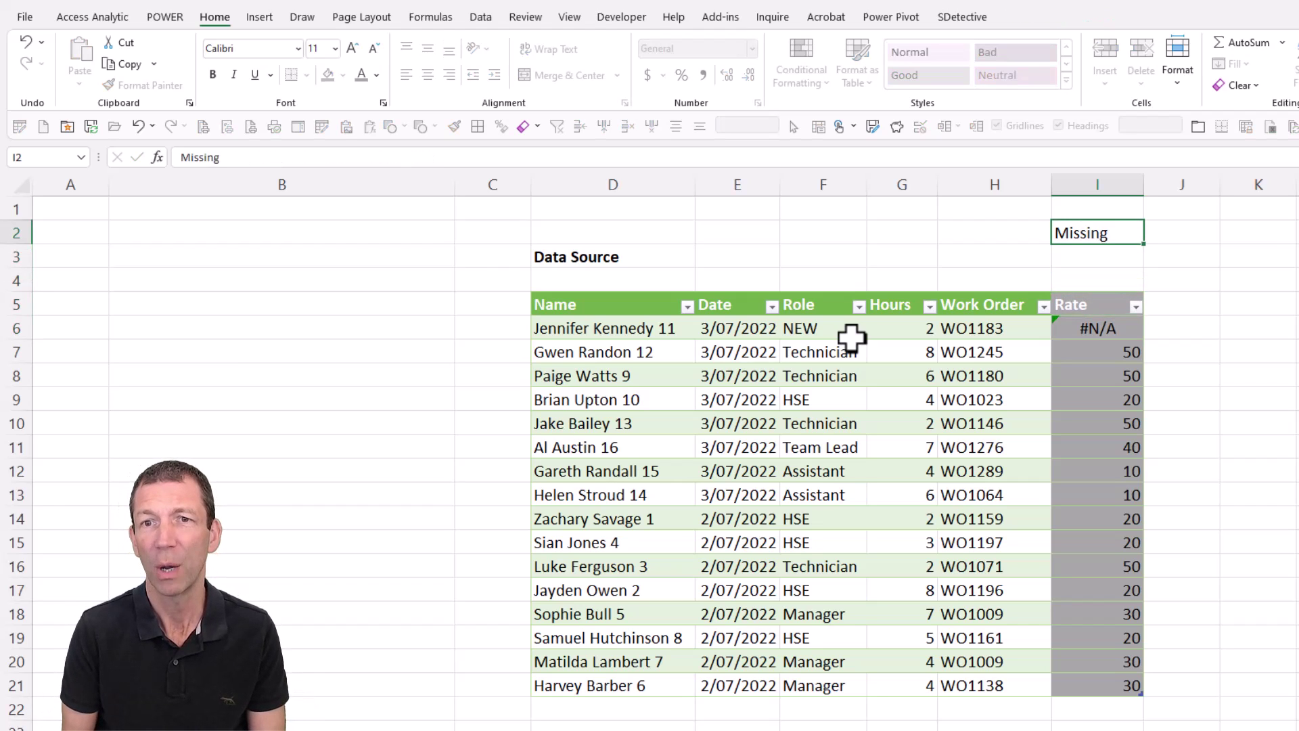
key(ctrl+Return)
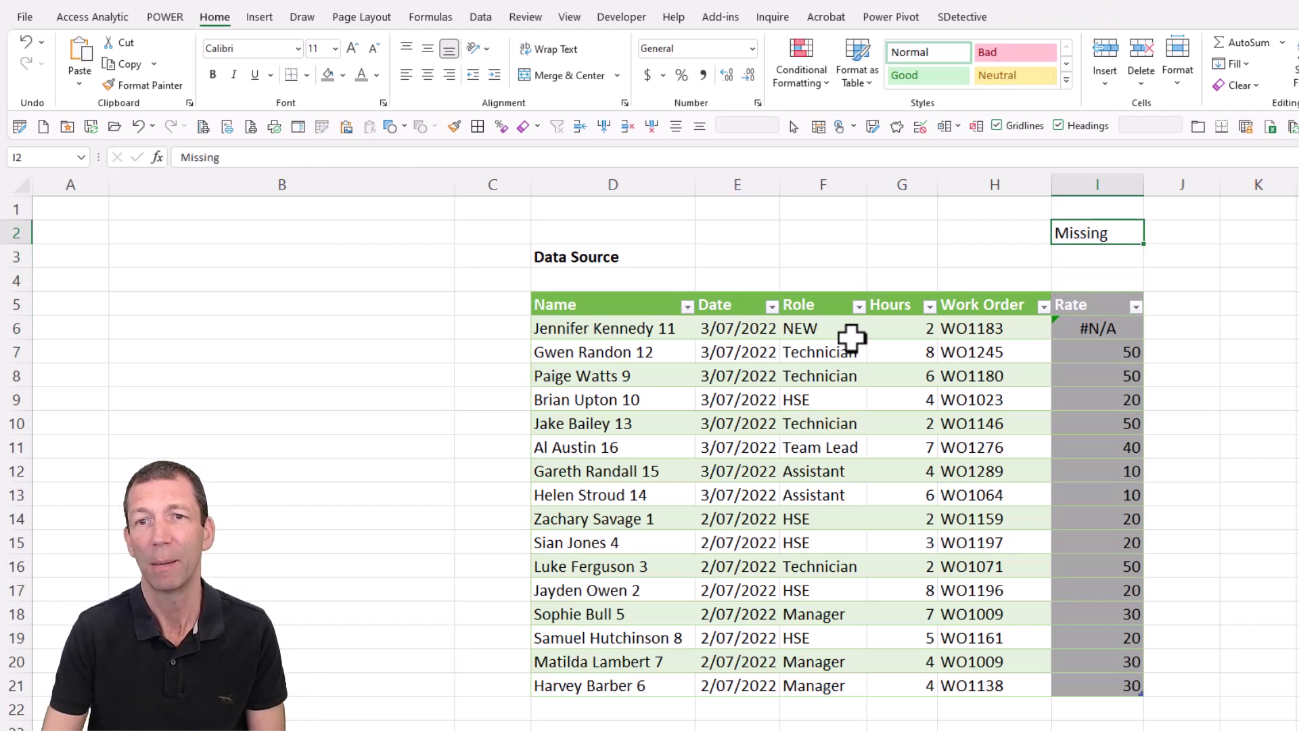
double_click(1110, 330)
key(Escape)
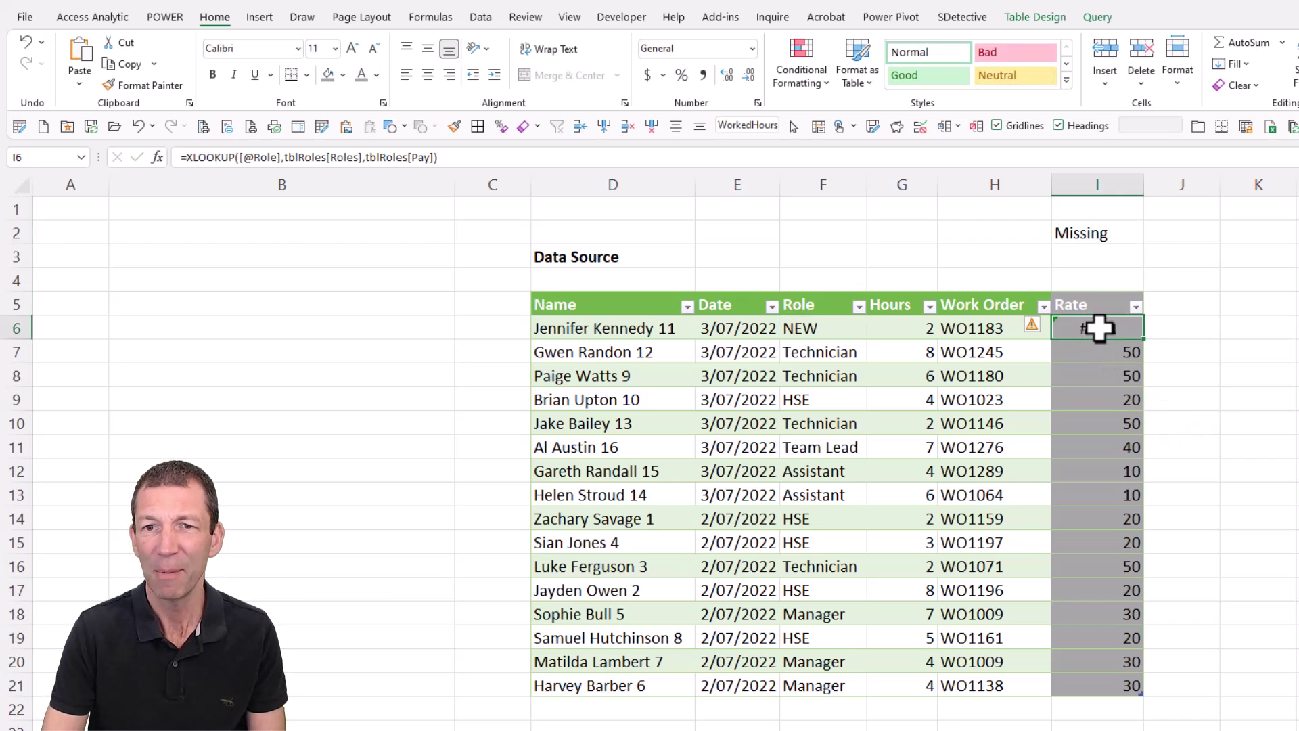
Shade the Rate values I6:I21 grey
drag(1102, 327, 1090, 690)
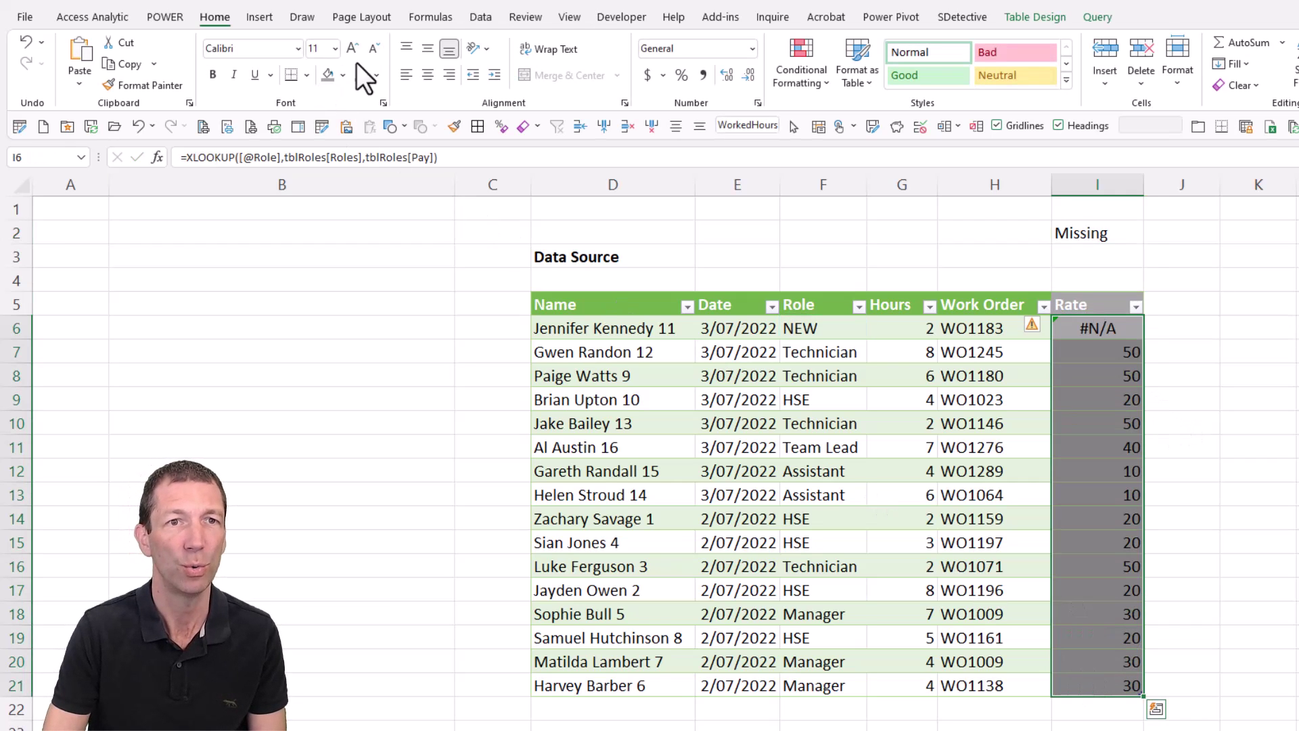
click(343, 74)
click(337, 138)
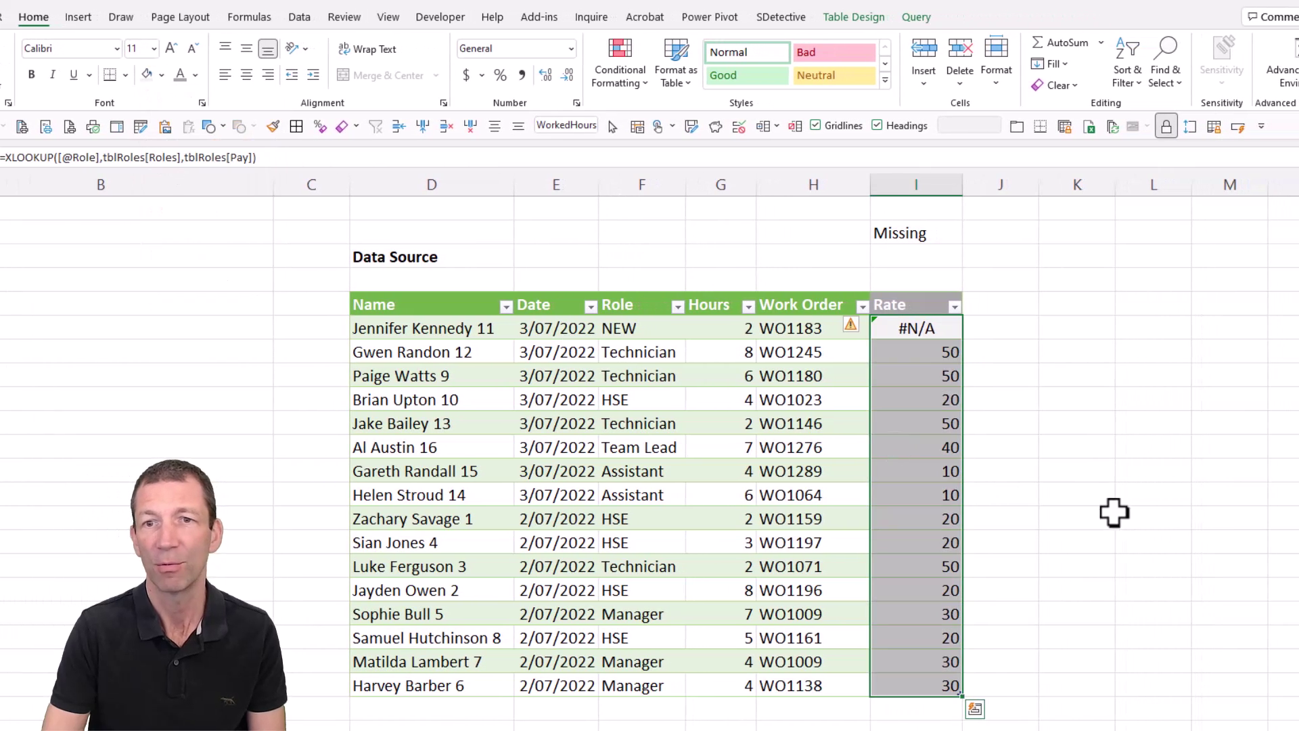
key(Up)
Add $I$2 as the XLOOKUP if_not_found argument in the Rate formula
double_click(933, 326)
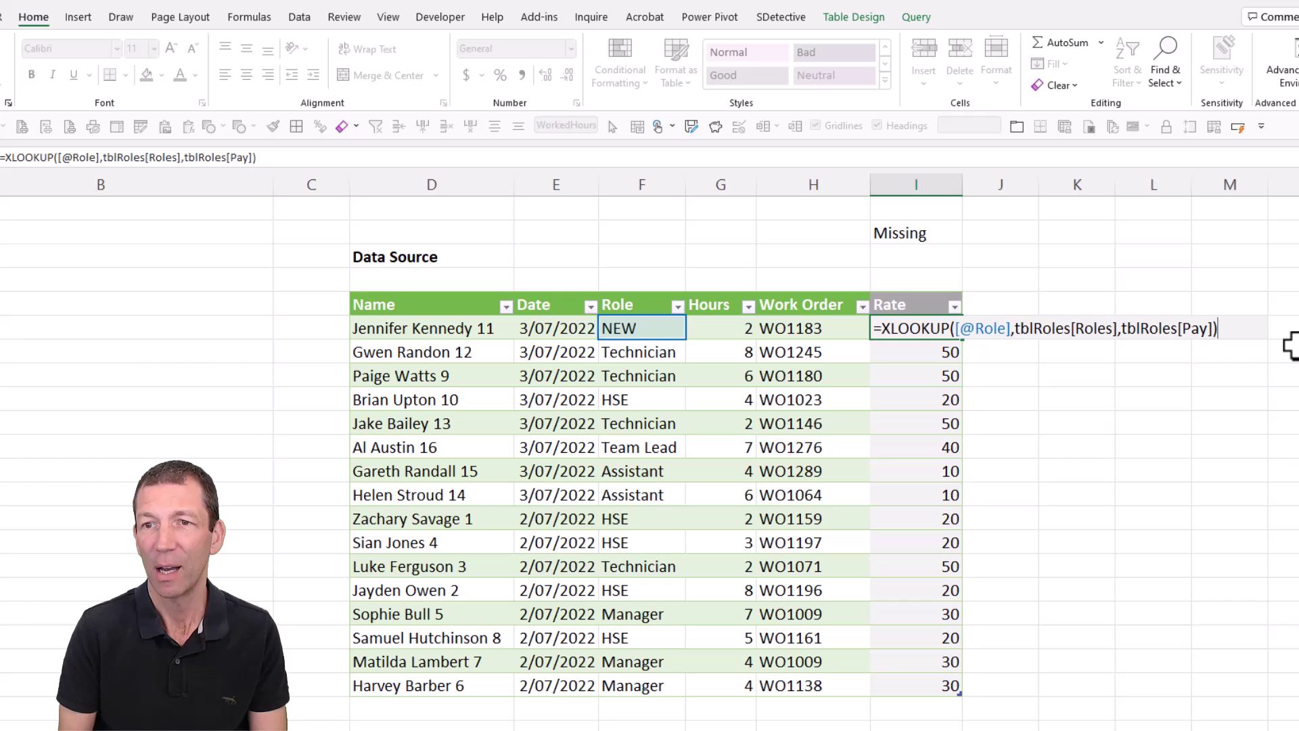
key(BackSpace)
text(,)
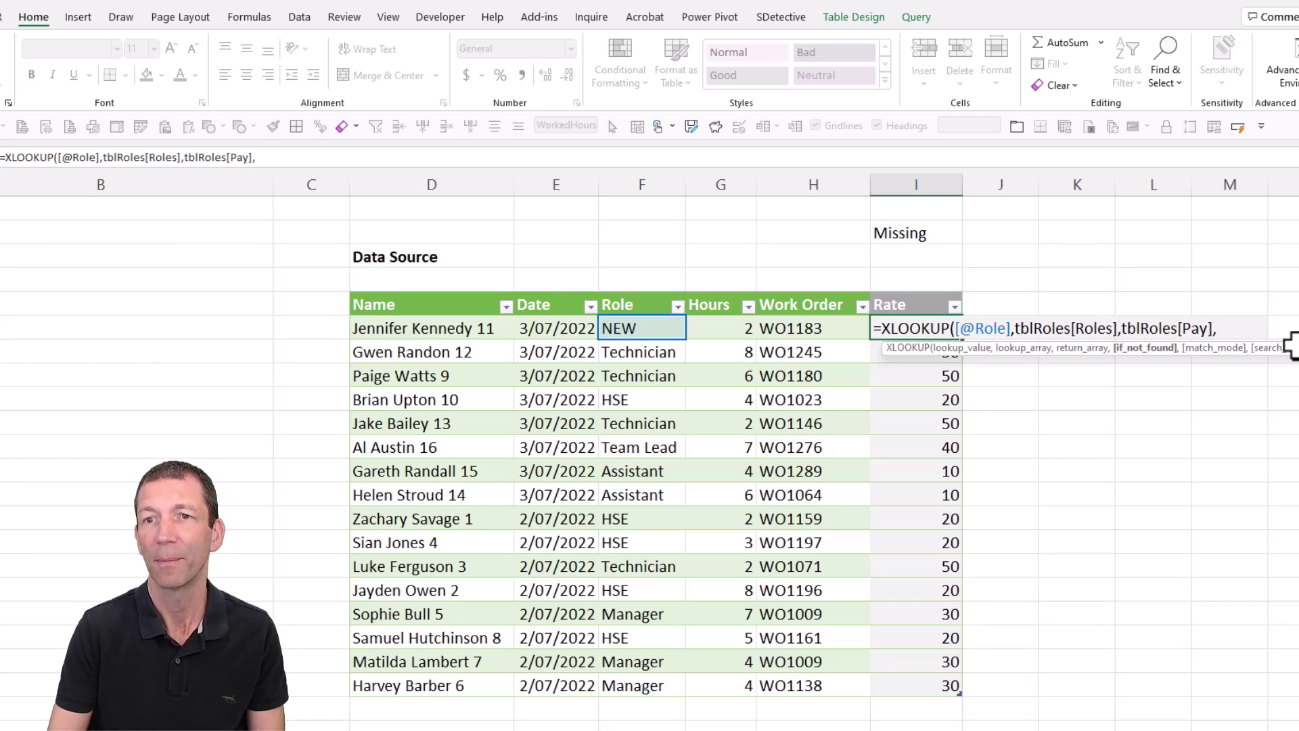
click(921, 232)
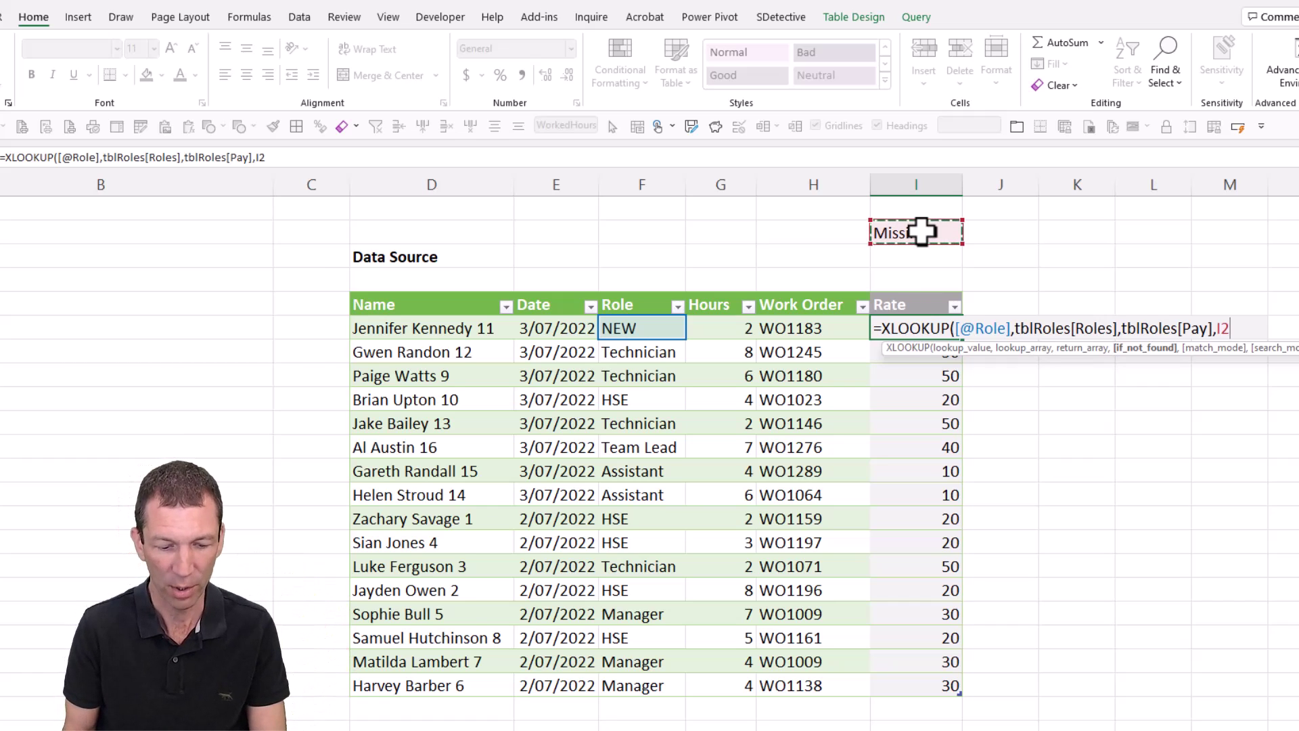
key(F4)
text())
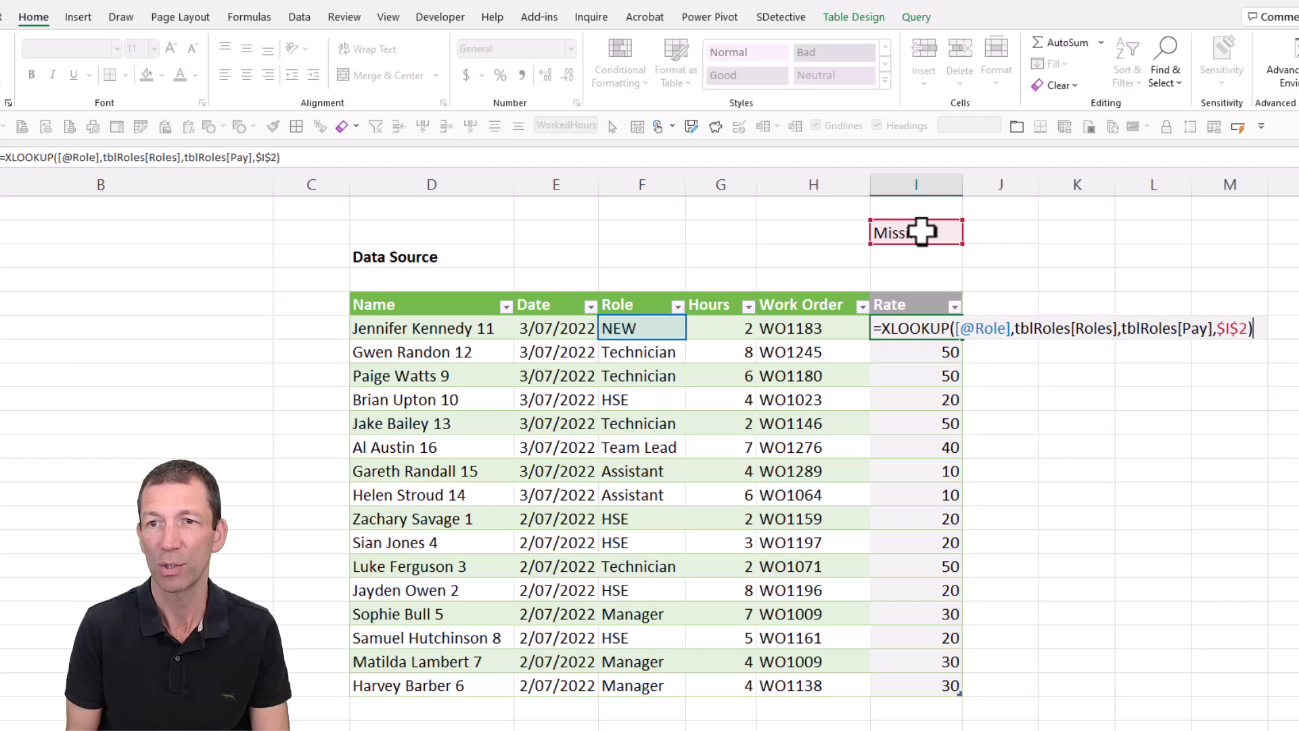
key(ctrl+Return)
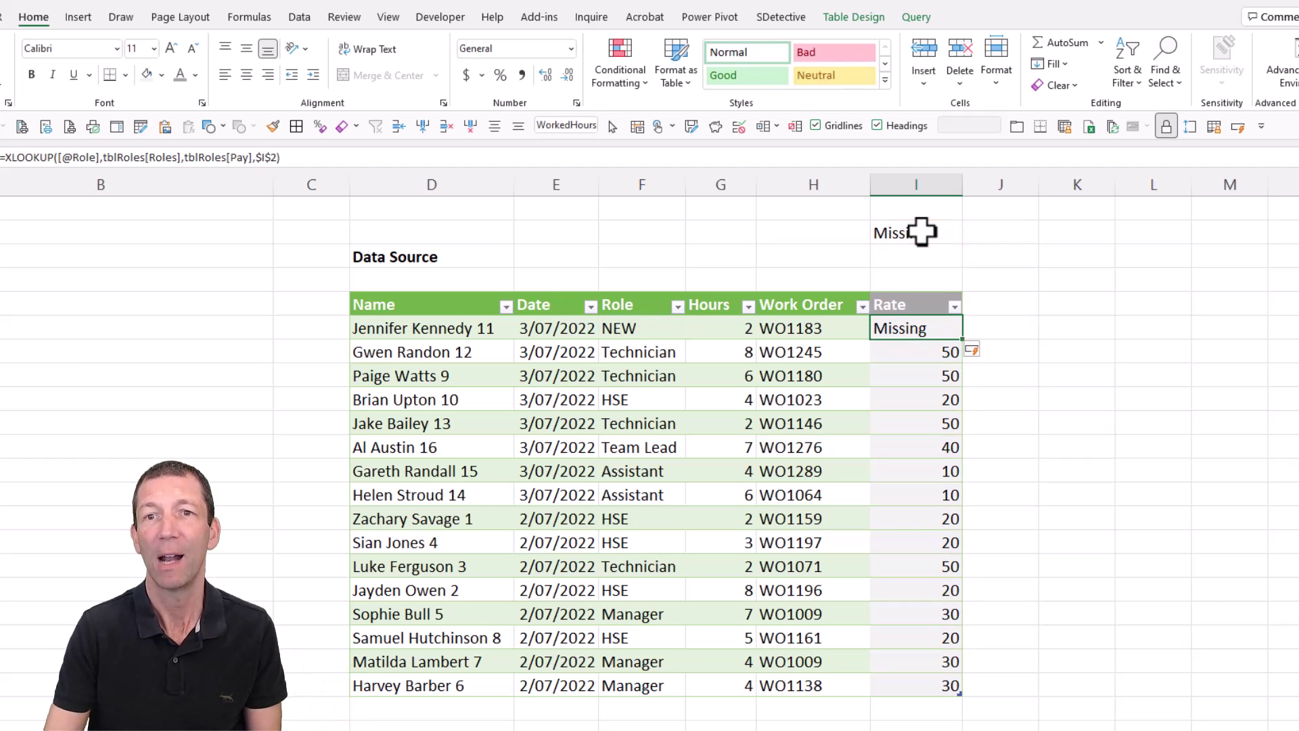
Test the formula by changing two more roles to New and Other, which now show Missing
click(651, 487)
text(New)
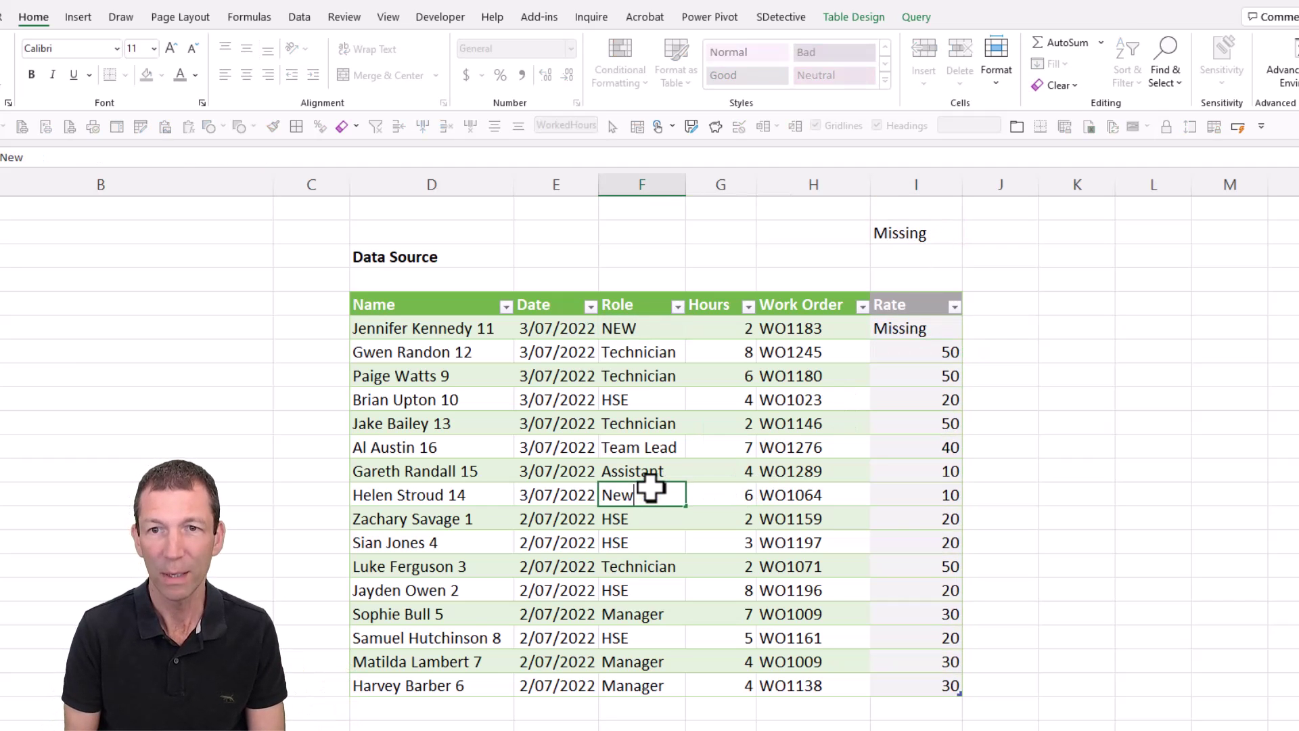
key(Return)
key(Down)
key(Down)
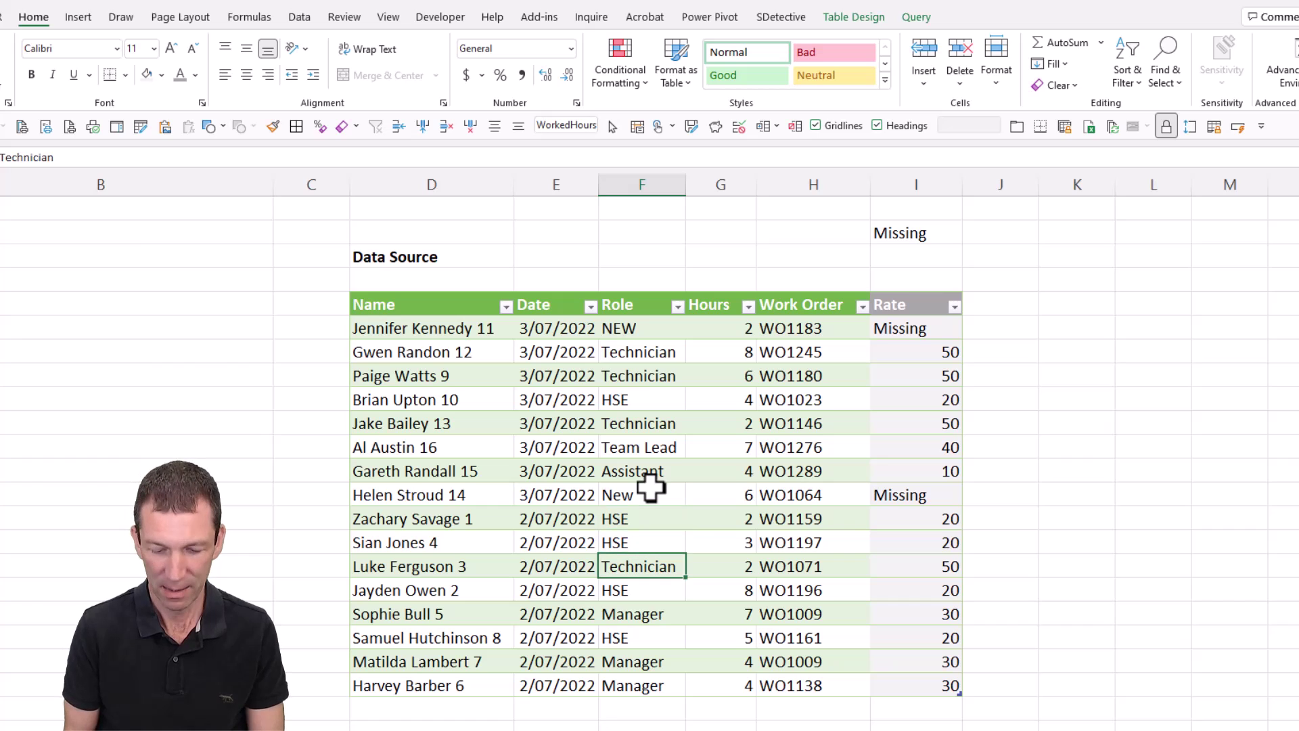
text(OTher)
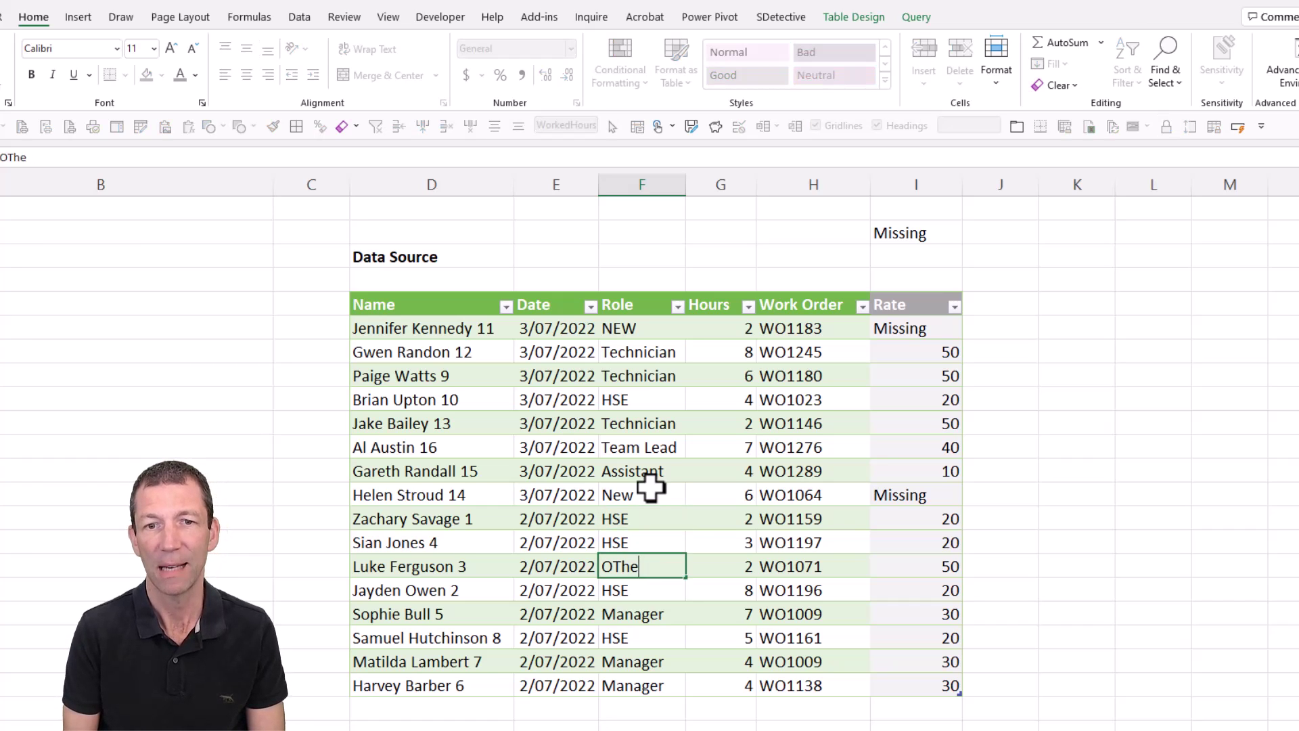
key(BackSpace)
key(BackSpace)
key(BackSpace)
text(ther)
key(Return)
key(Up)
key(Right)
key(Right)
key(Right)
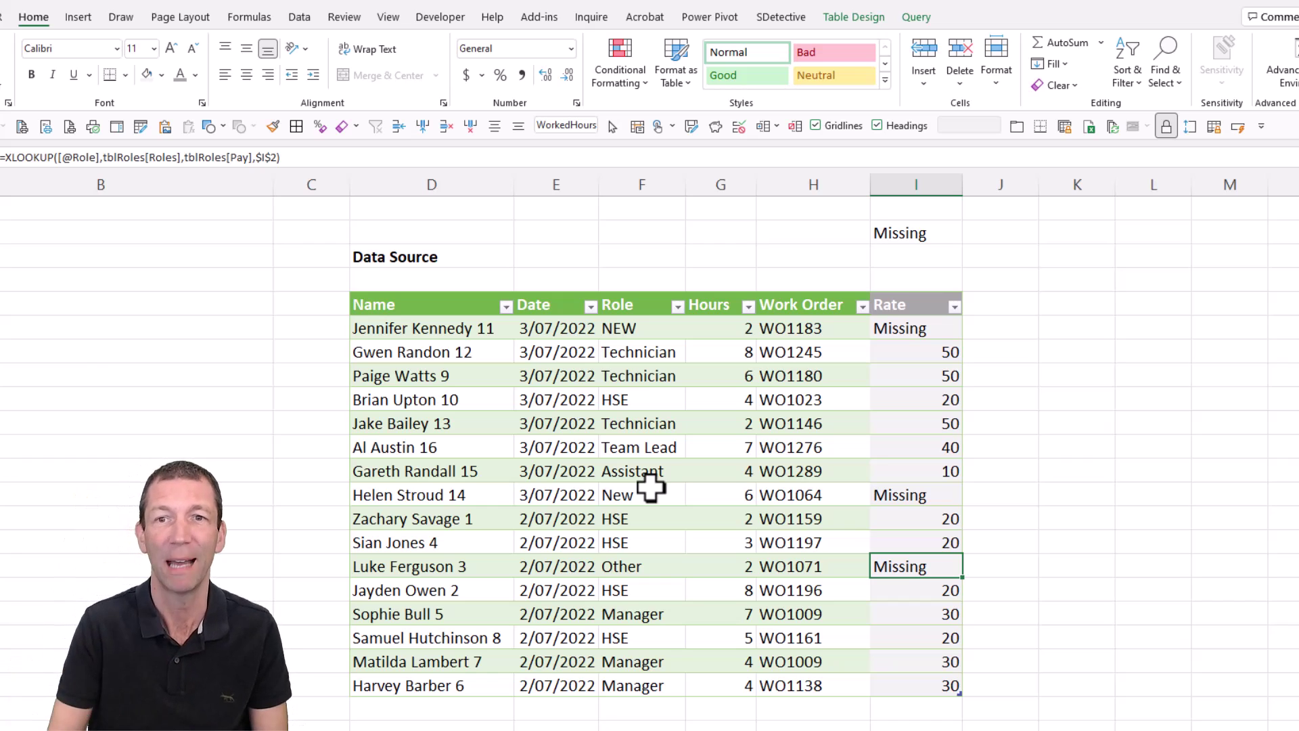
click(896, 255)
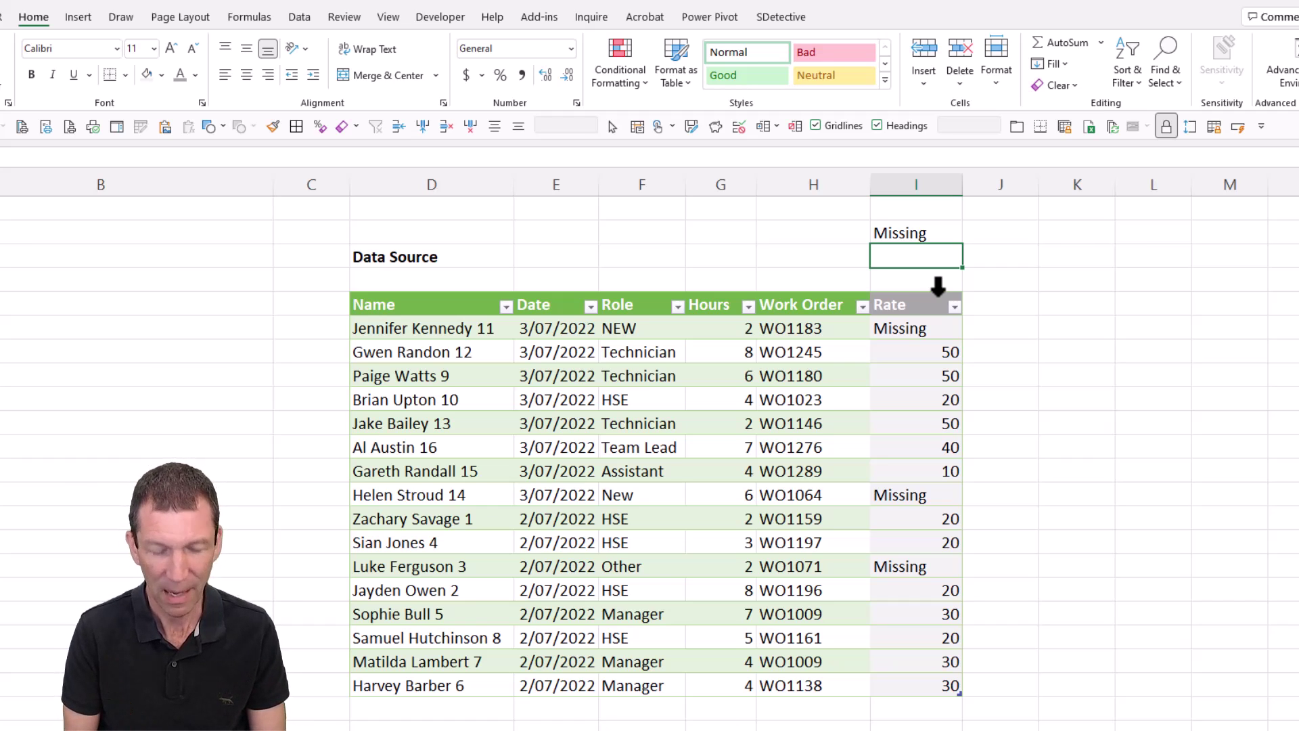
Enter =COUNTIF(WorkedHours[Rate],I2) in I3, returning a count of 3 Missing rates
text(mm)
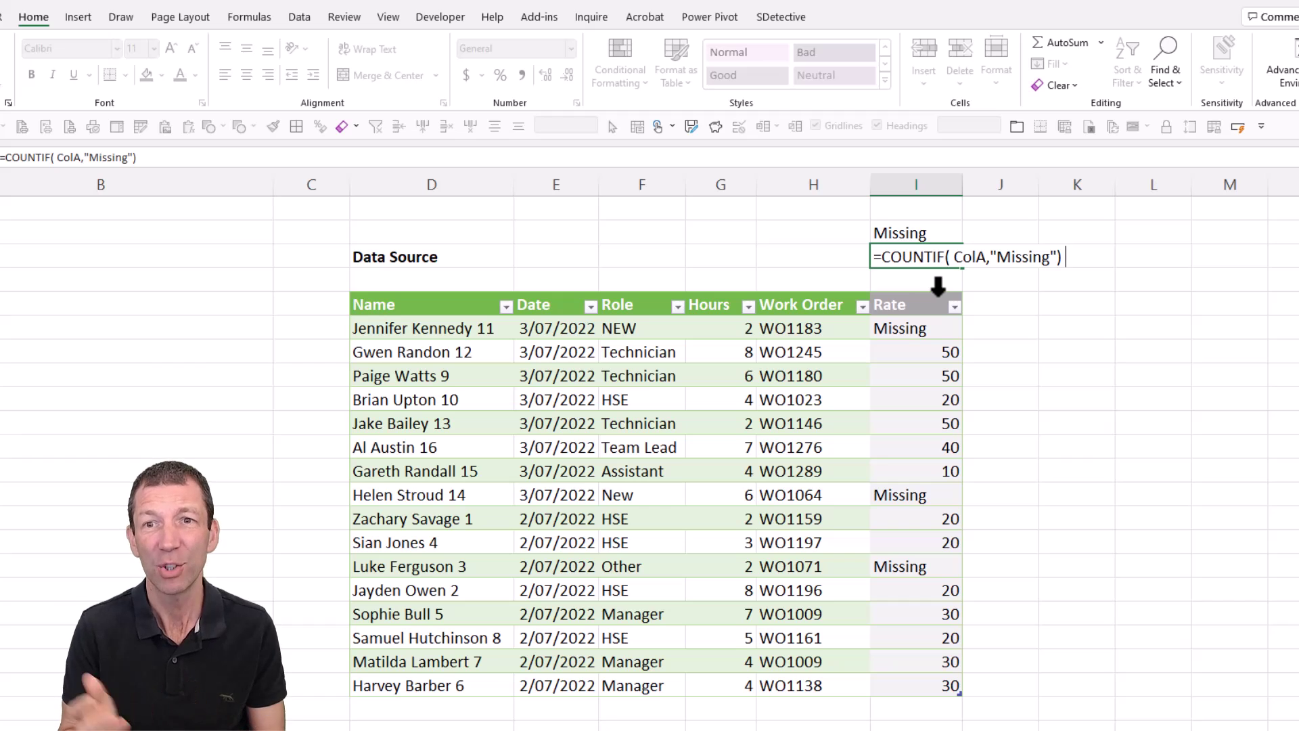
key(Escape)
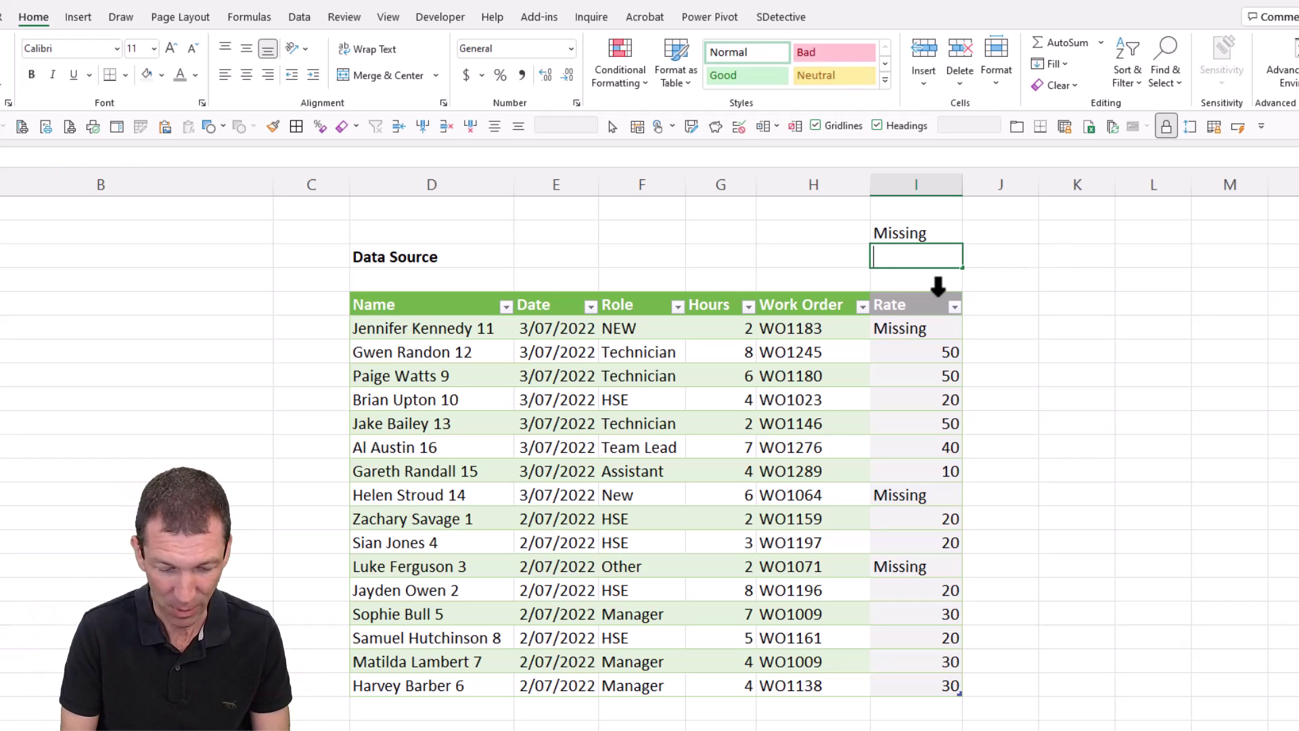
text(=countif)
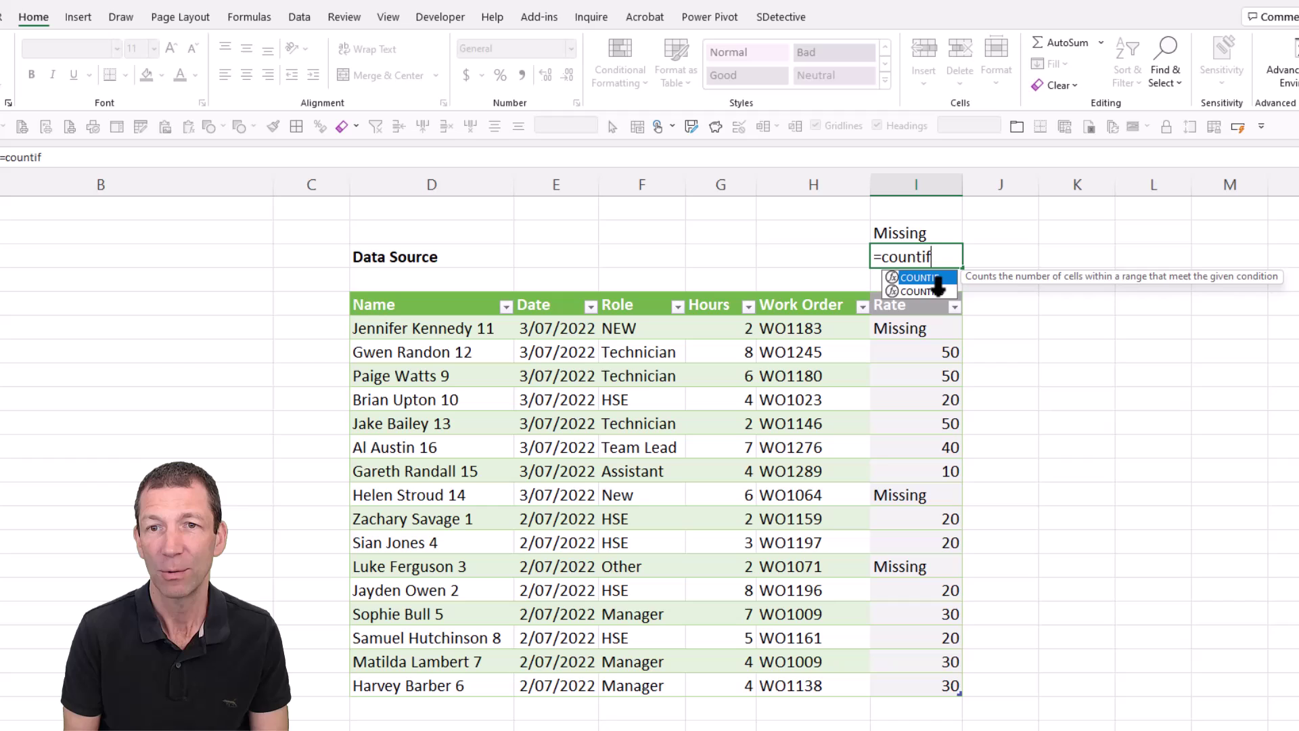
double_click(936, 278)
click(914, 400)
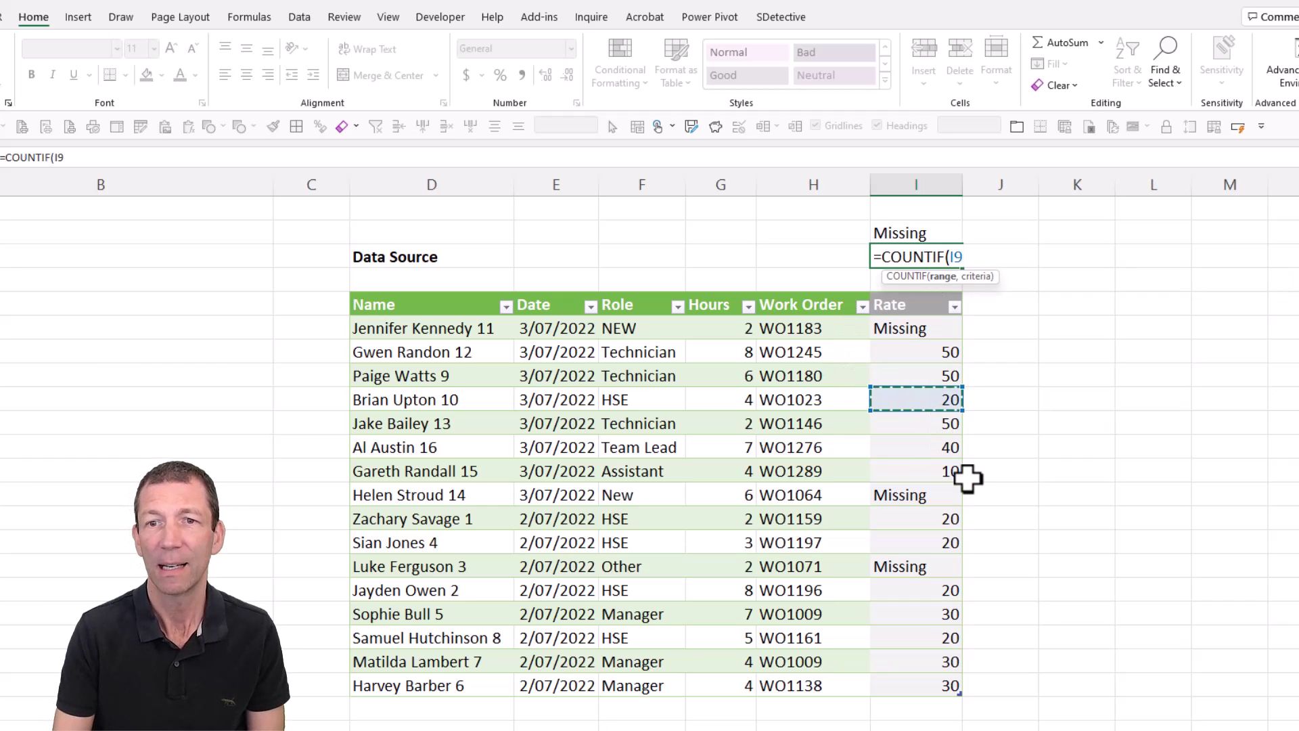
key(ctrl+space)
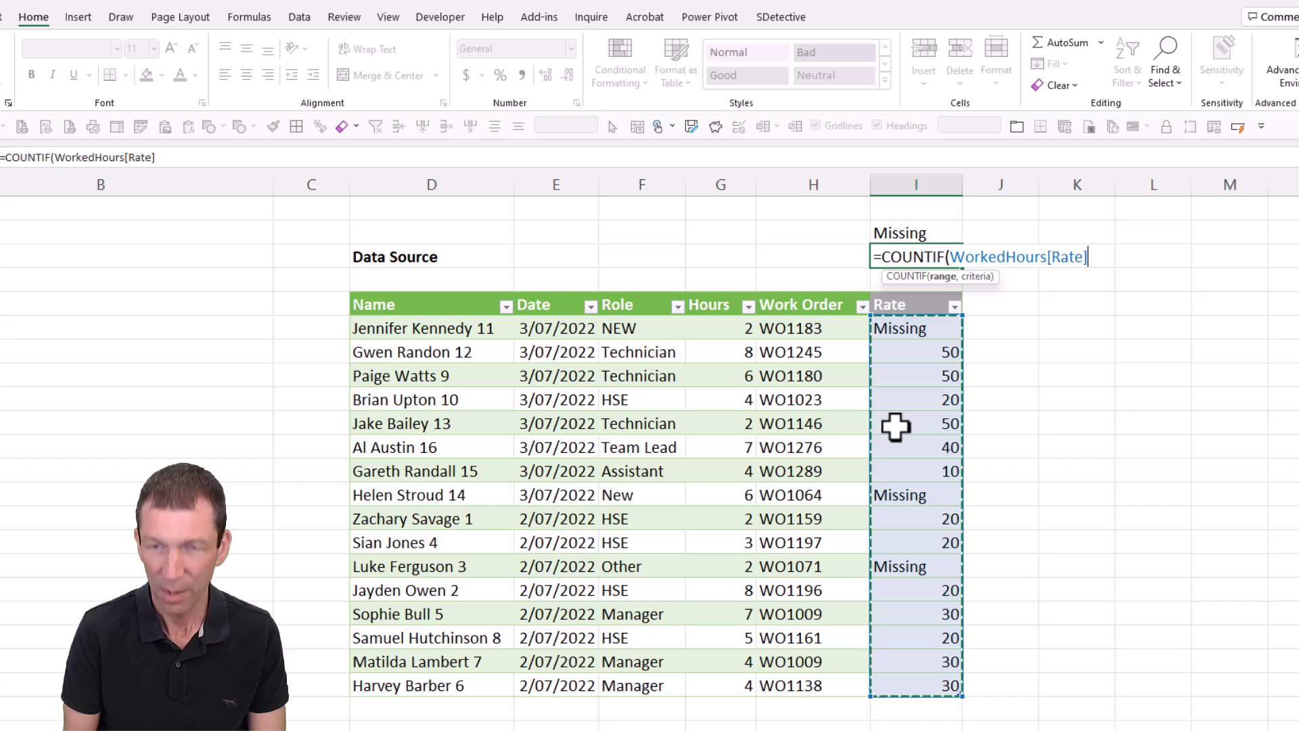
text(,)
click(916, 233)
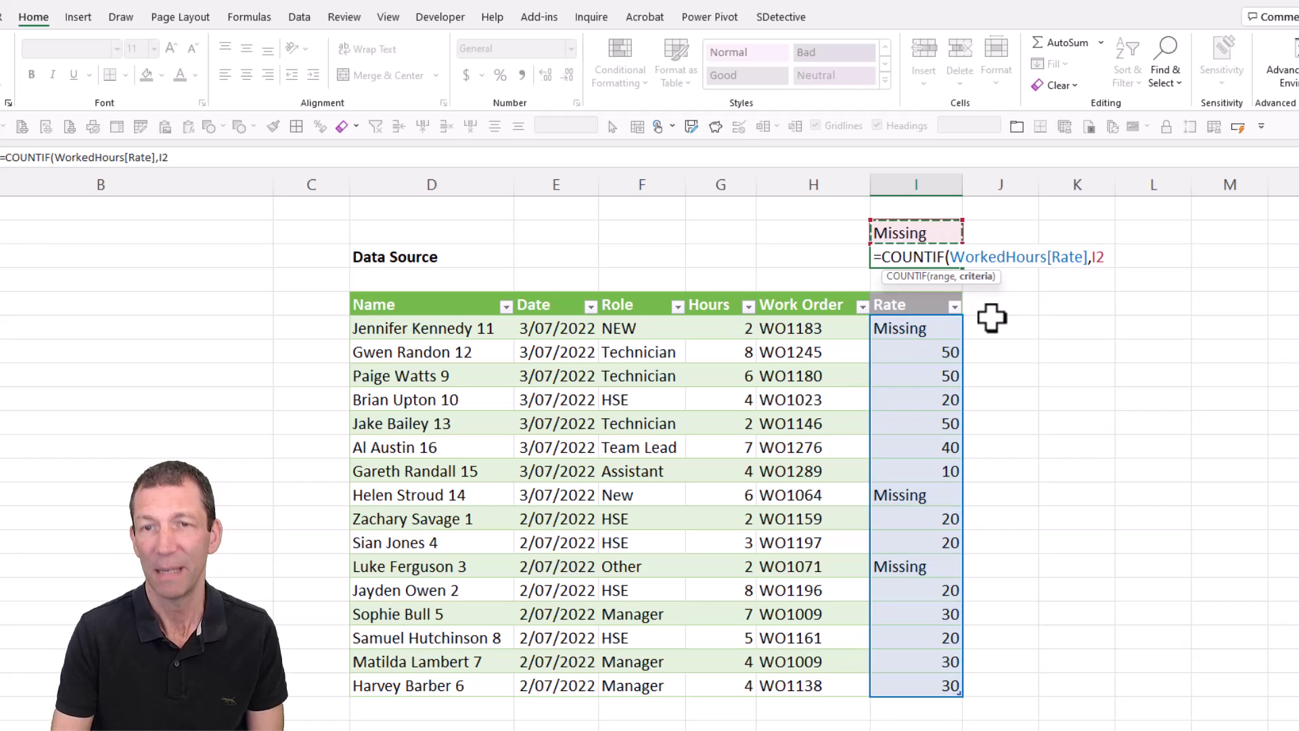
text())
key(ctrl+Return)
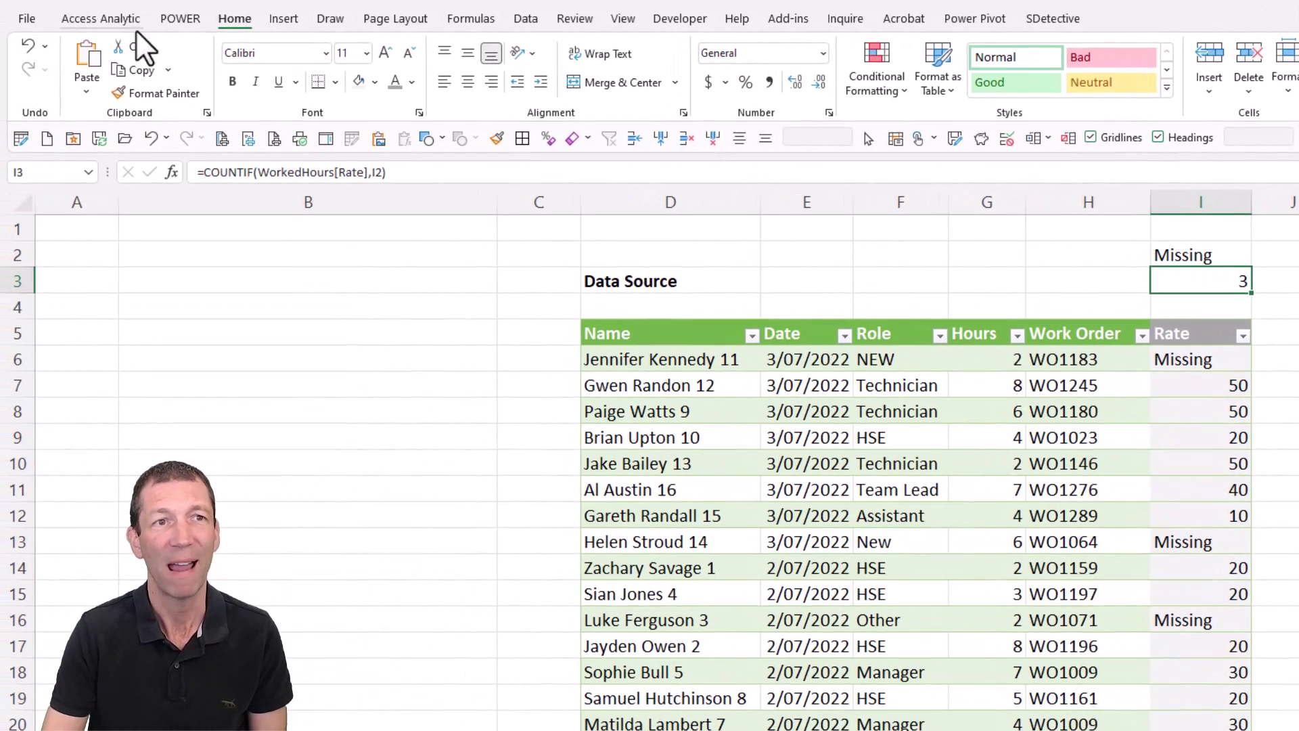
Apply the Access Analytic 'Format not 0' rule to I3 so the count of 3 shows red
click(100, 19)
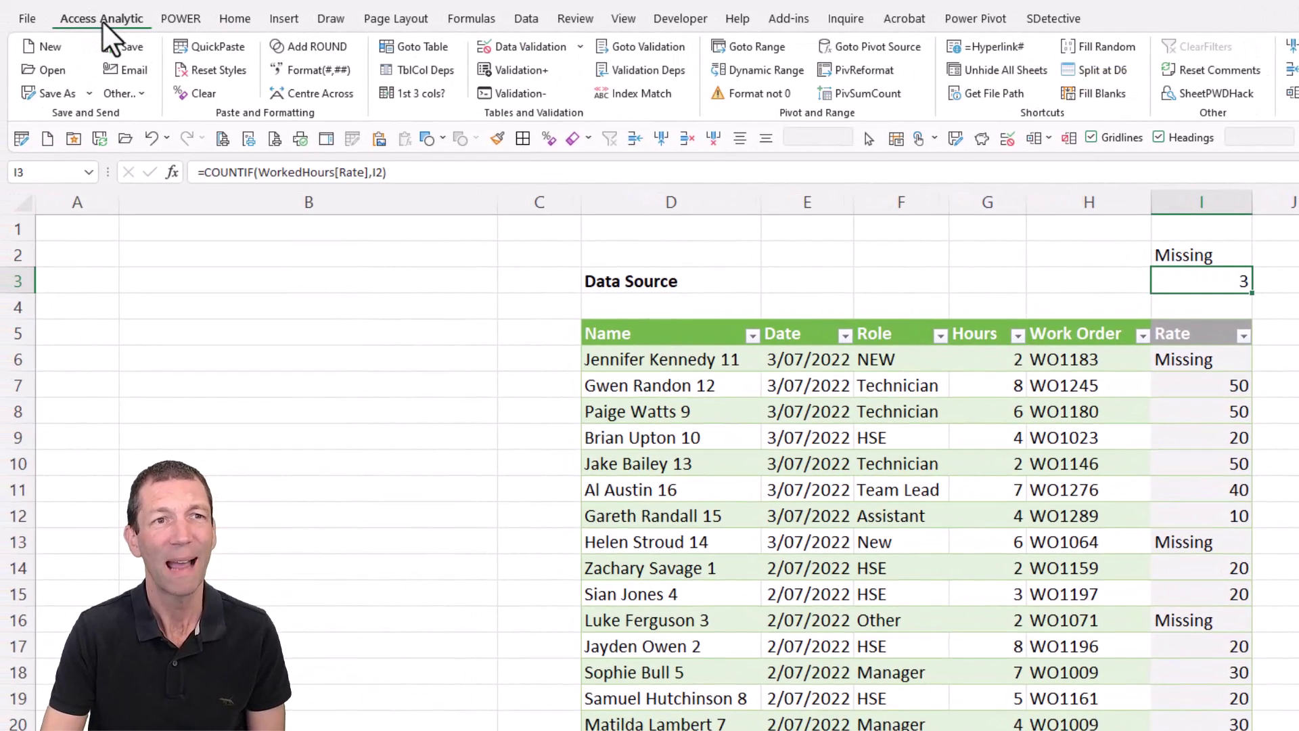
click(749, 95)
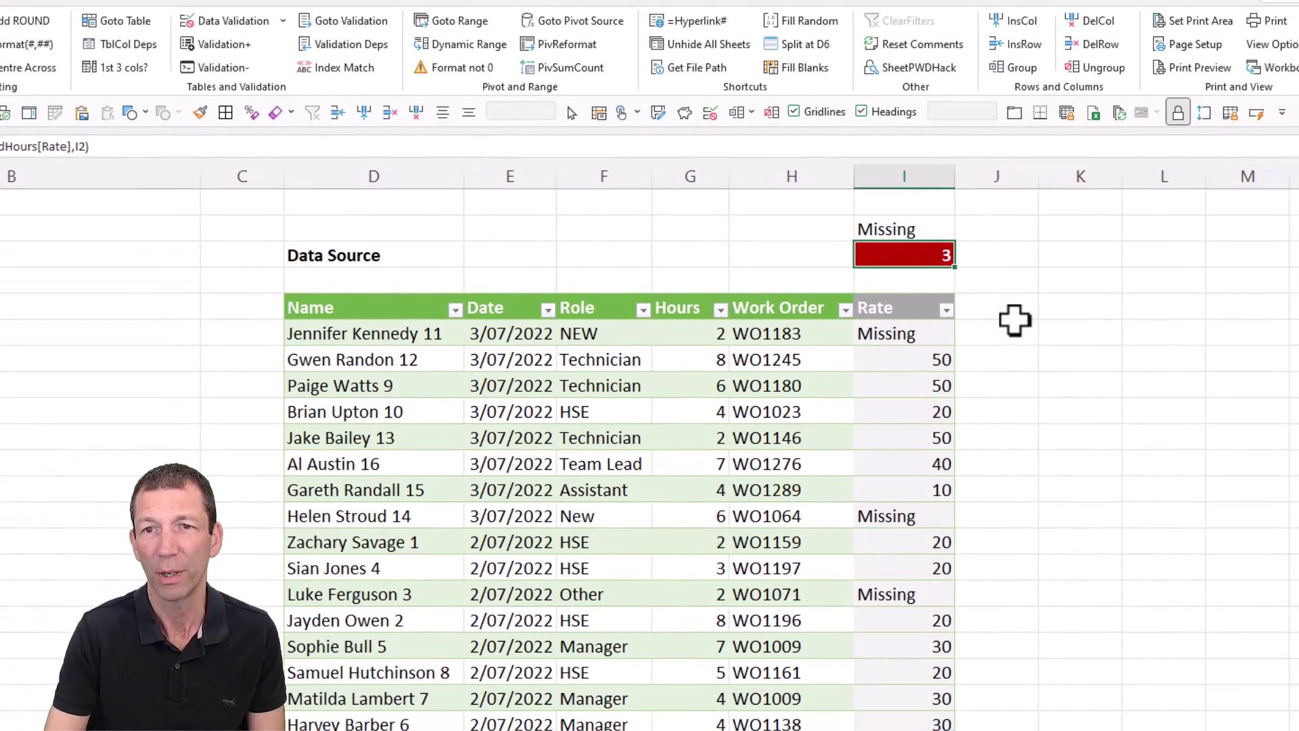
Add a Manager column header to the right of Rate
click(1295, 338)
text(Manager)
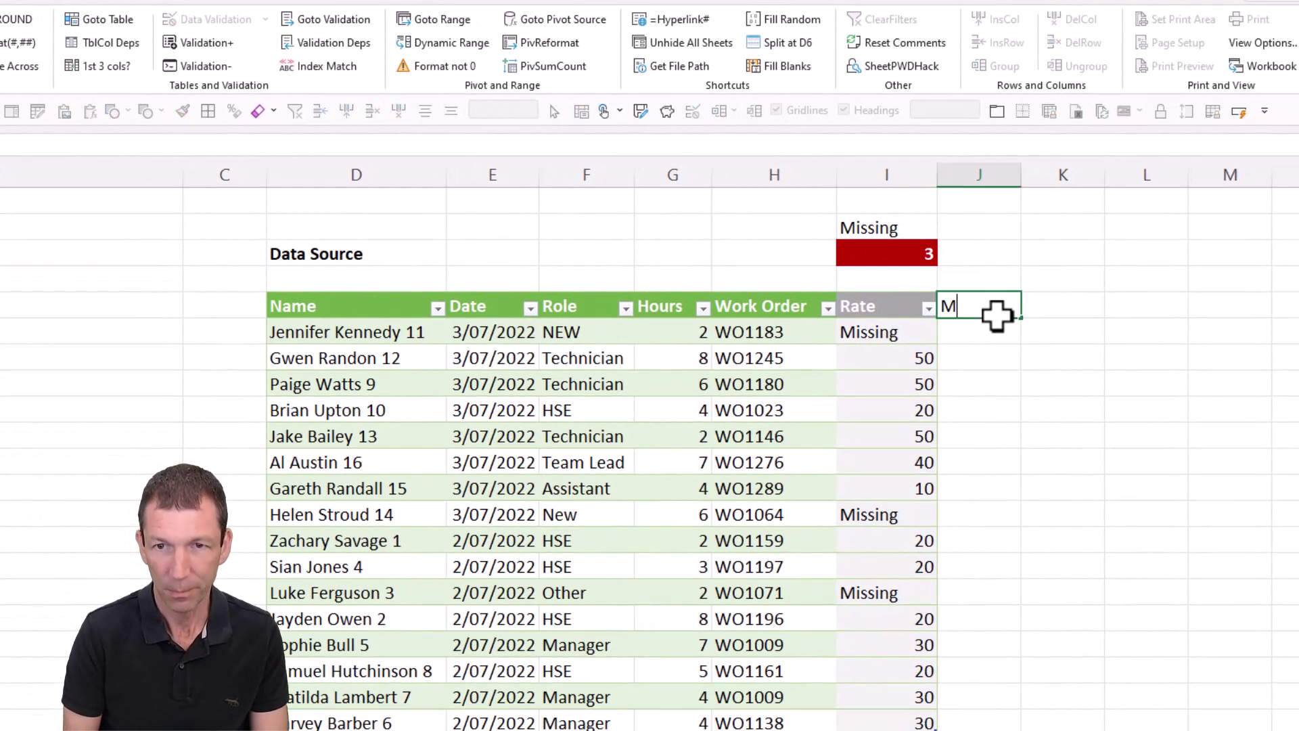
key(Return)
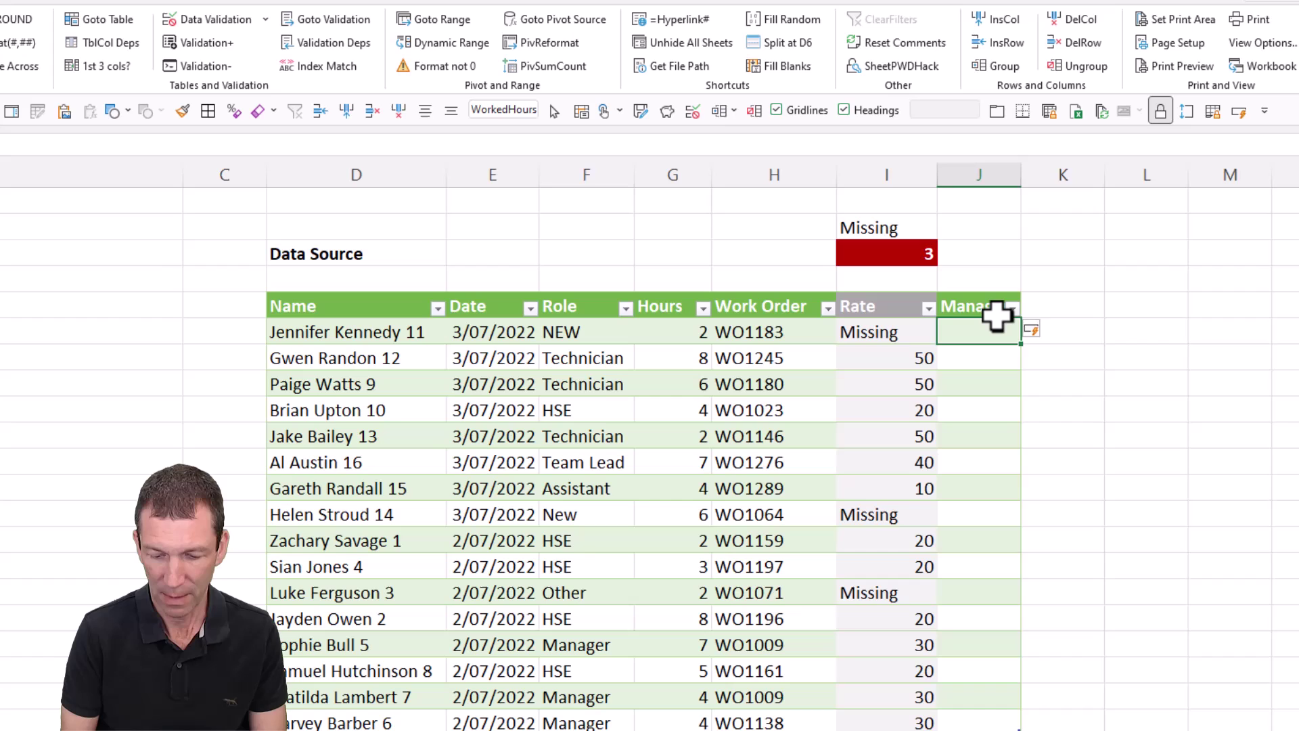
Enter =XLOOKUP([@[Work Order]],tblWorkOrder[Work Orders],tblWorkOrder[Manger],"m") in the Manager column
text(=xl)
key(Tab)
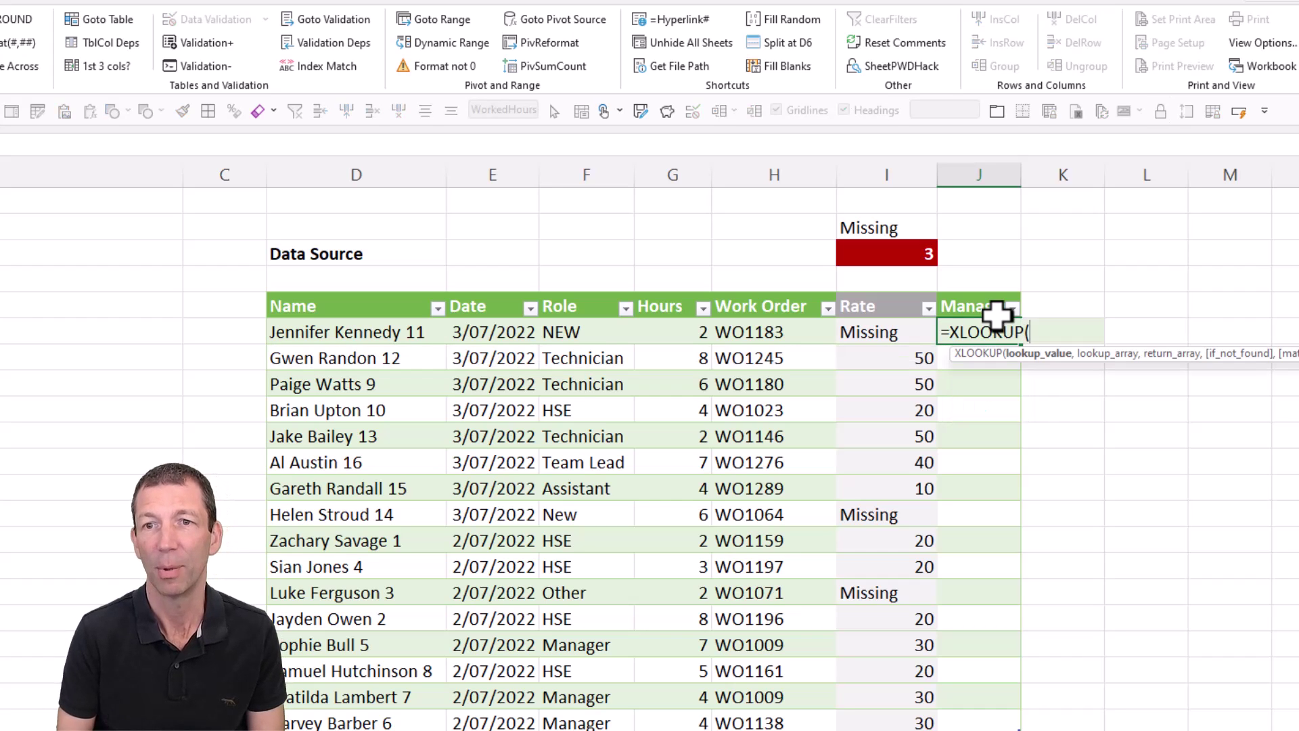
click(793, 330)
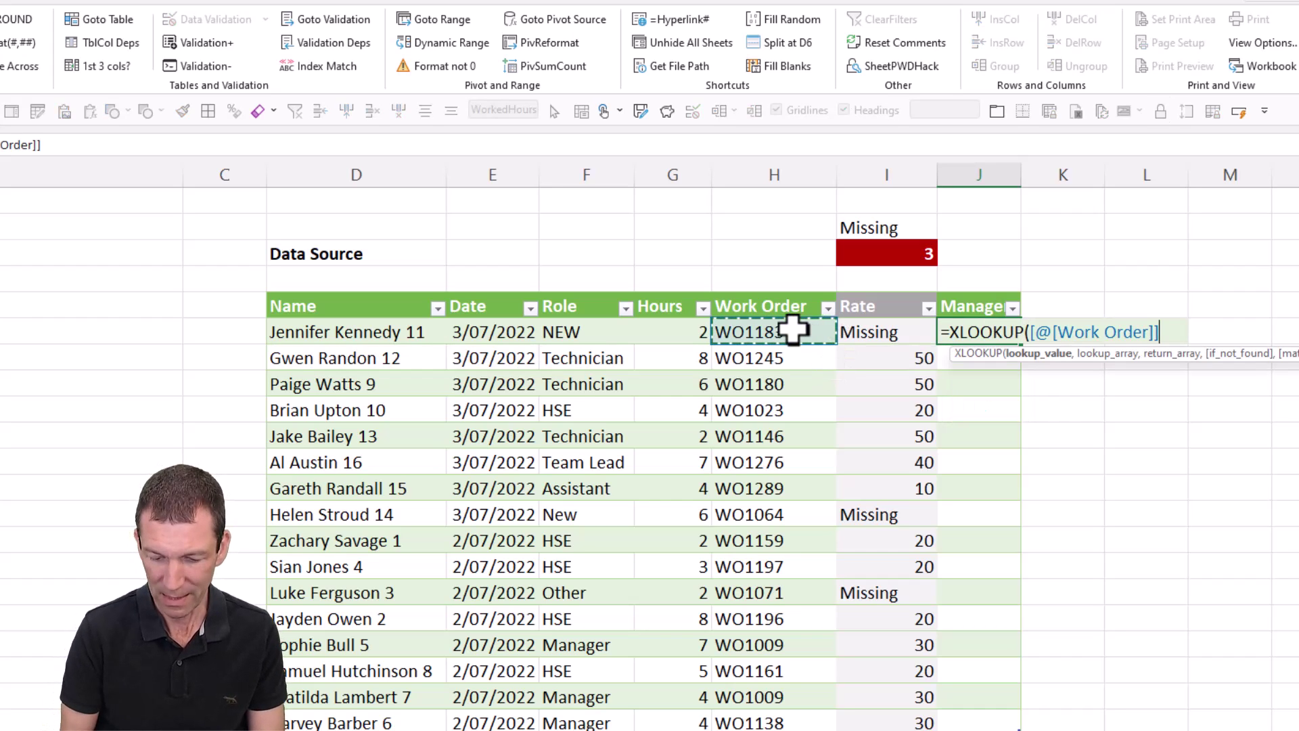
text(,)
key(ctrl+Page_Down)
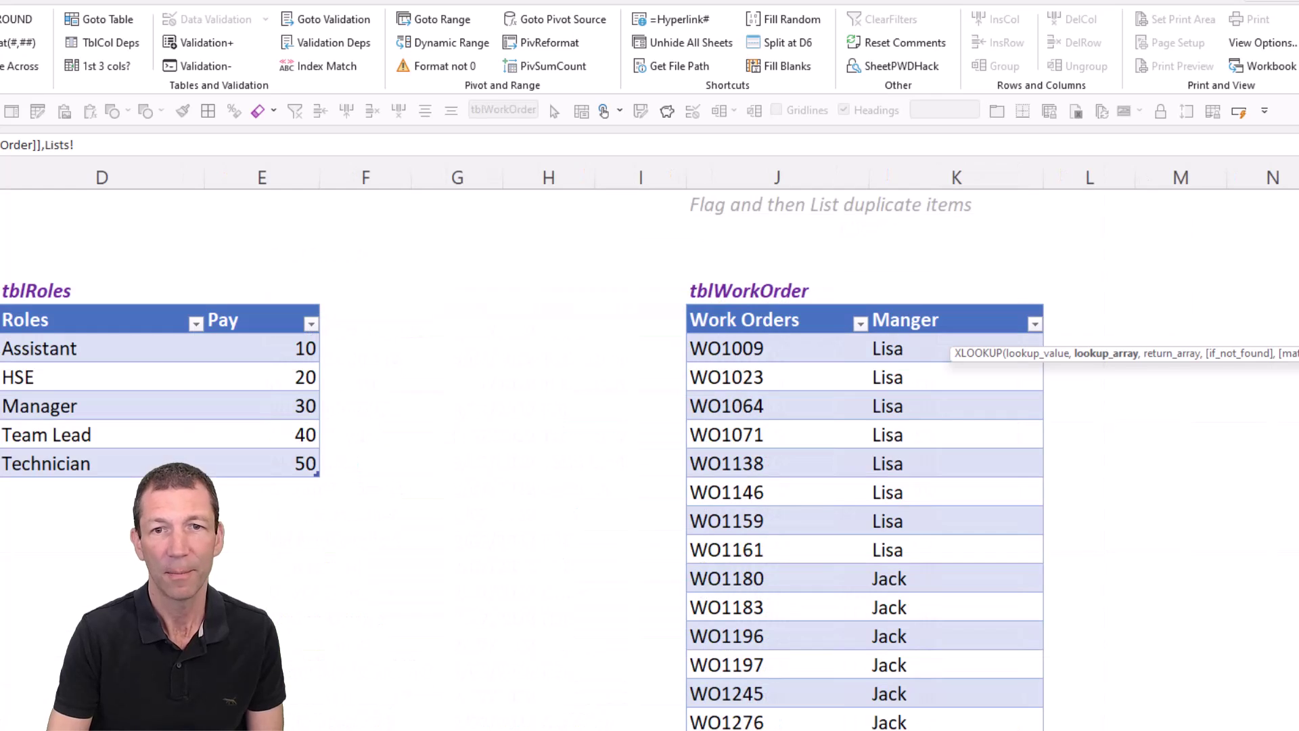
click(798, 501)
key(ctrl+space)
text(,)
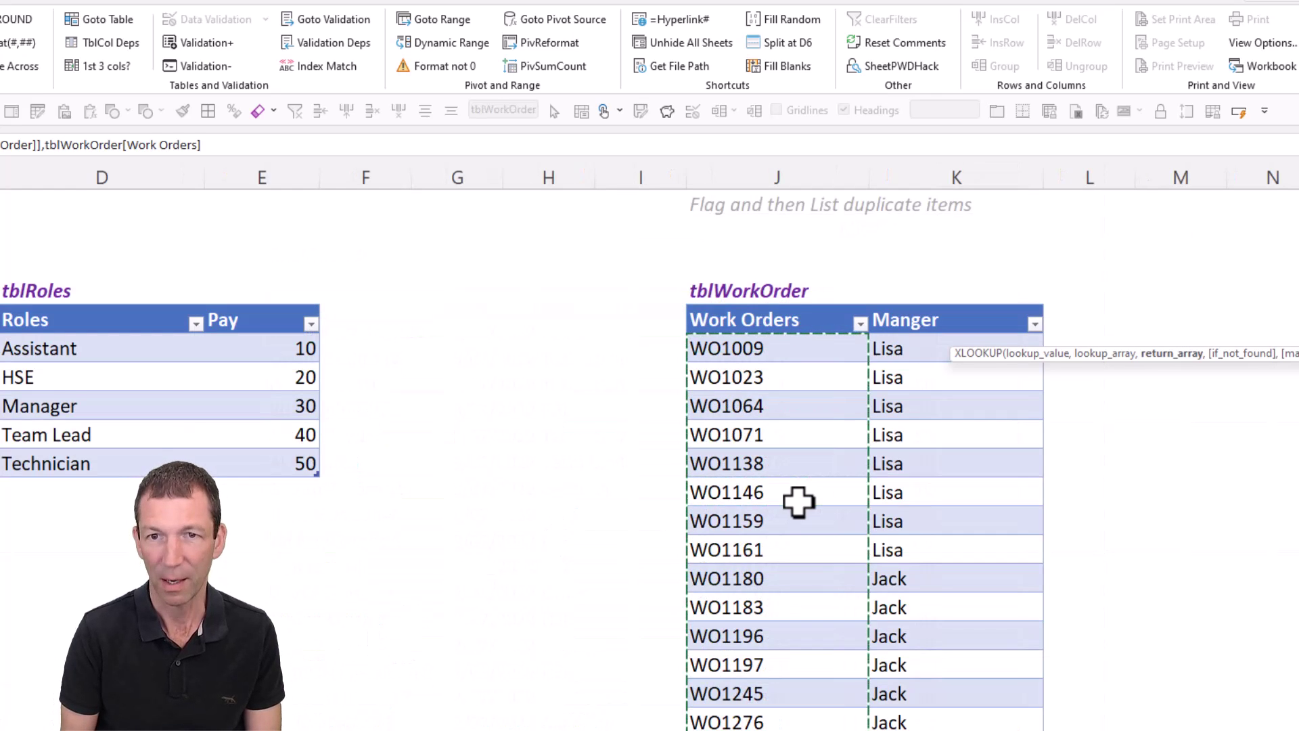
click(991, 439)
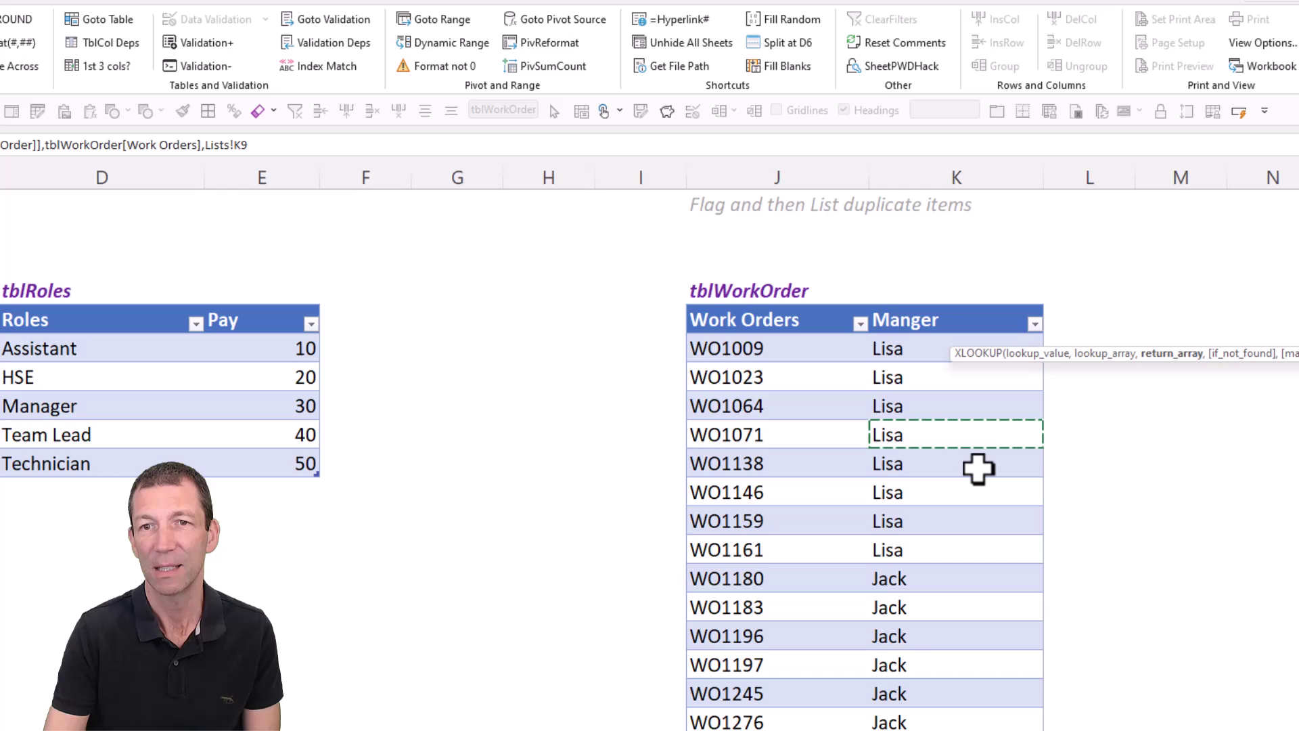
key(ctrl+space)
text(,)
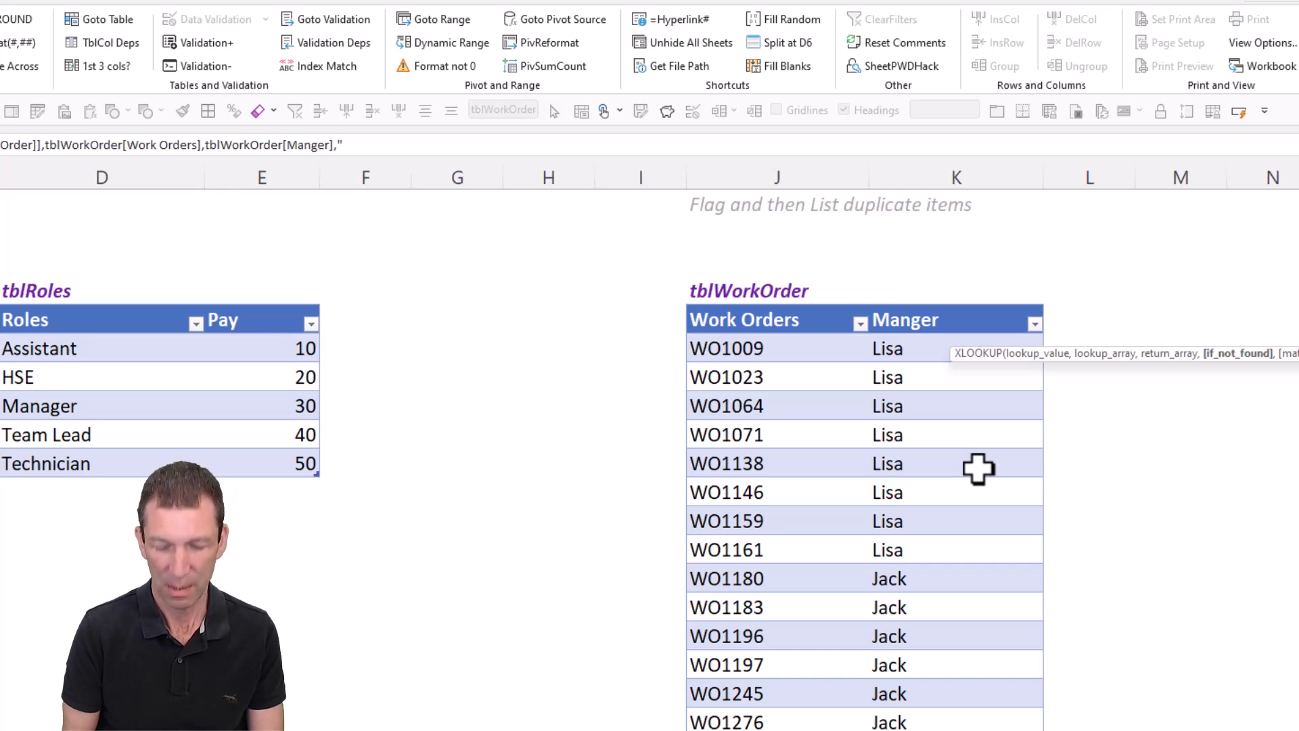
text("m"))
key(Return)
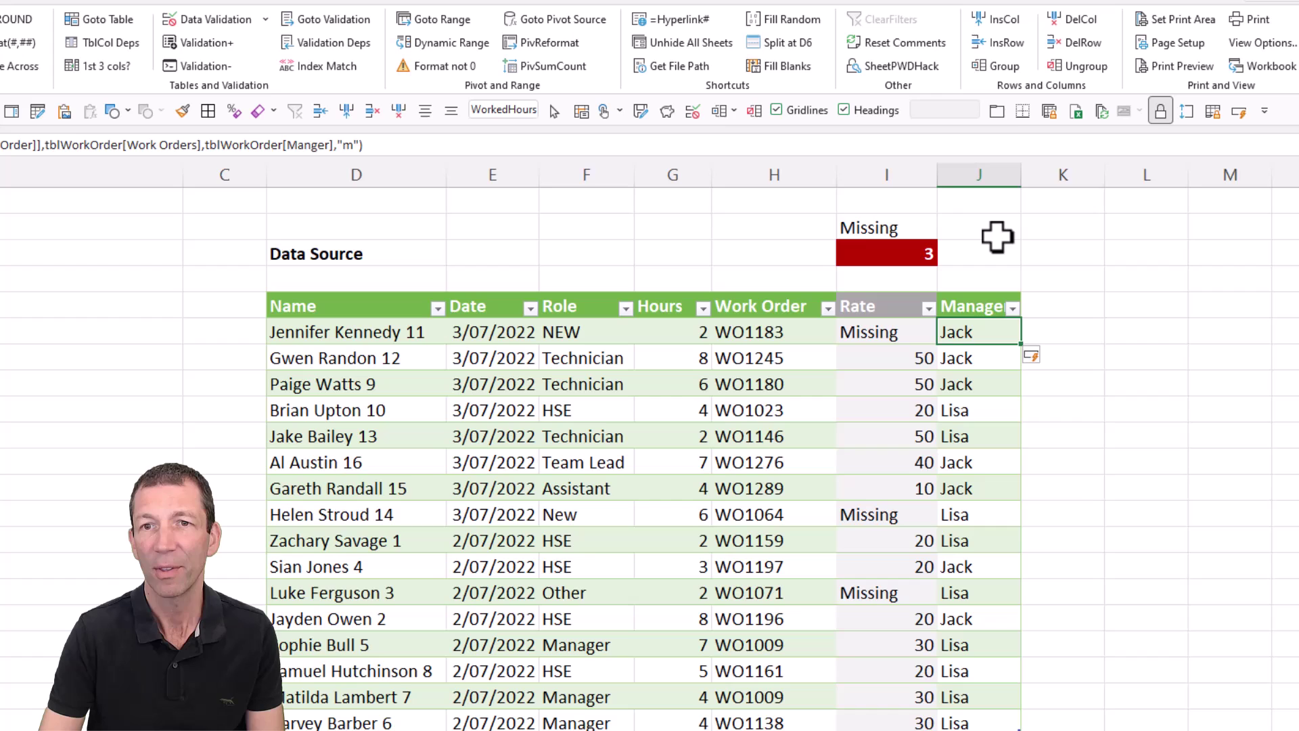
Copy the Missing label to J2 and replace the "m" not-found value with $J$2
click(872, 226)
key(ctrl+c)
click(986, 230)
key(ctrl+v)
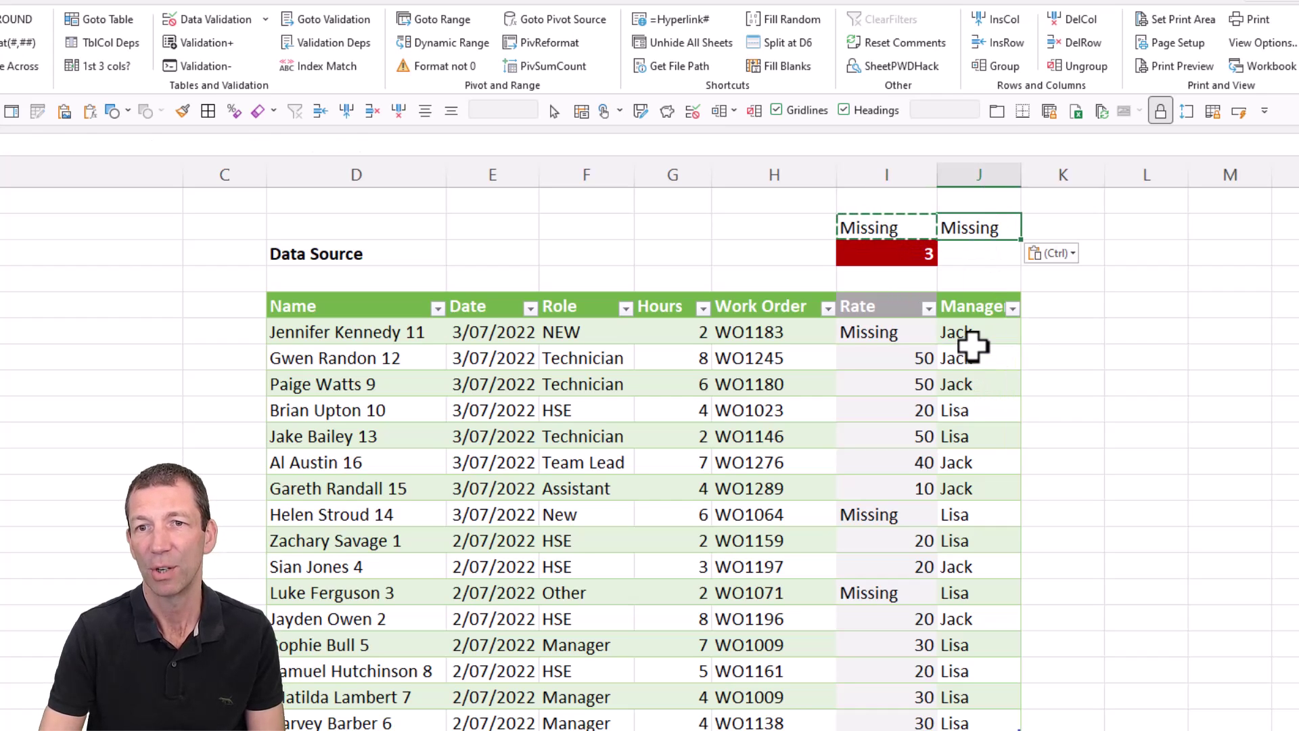
double_click(977, 346)
double_click(1137, 357)
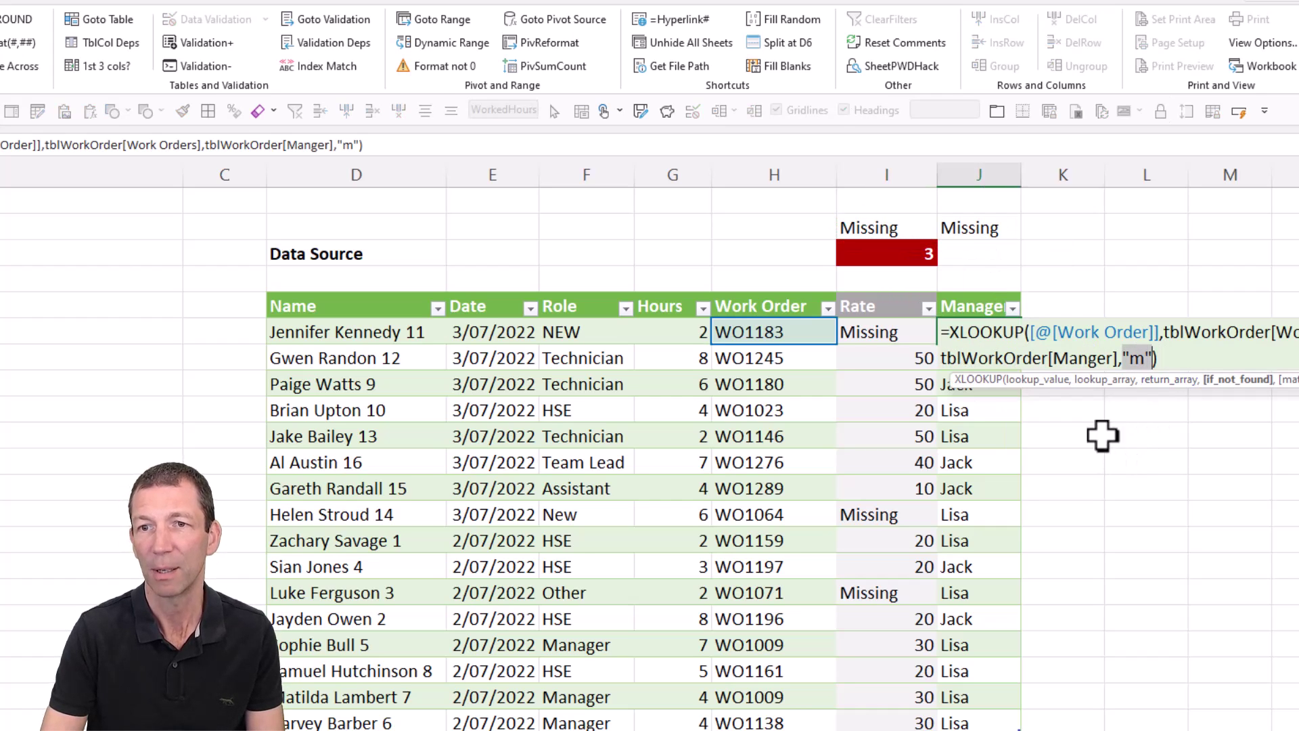
click(969, 225)
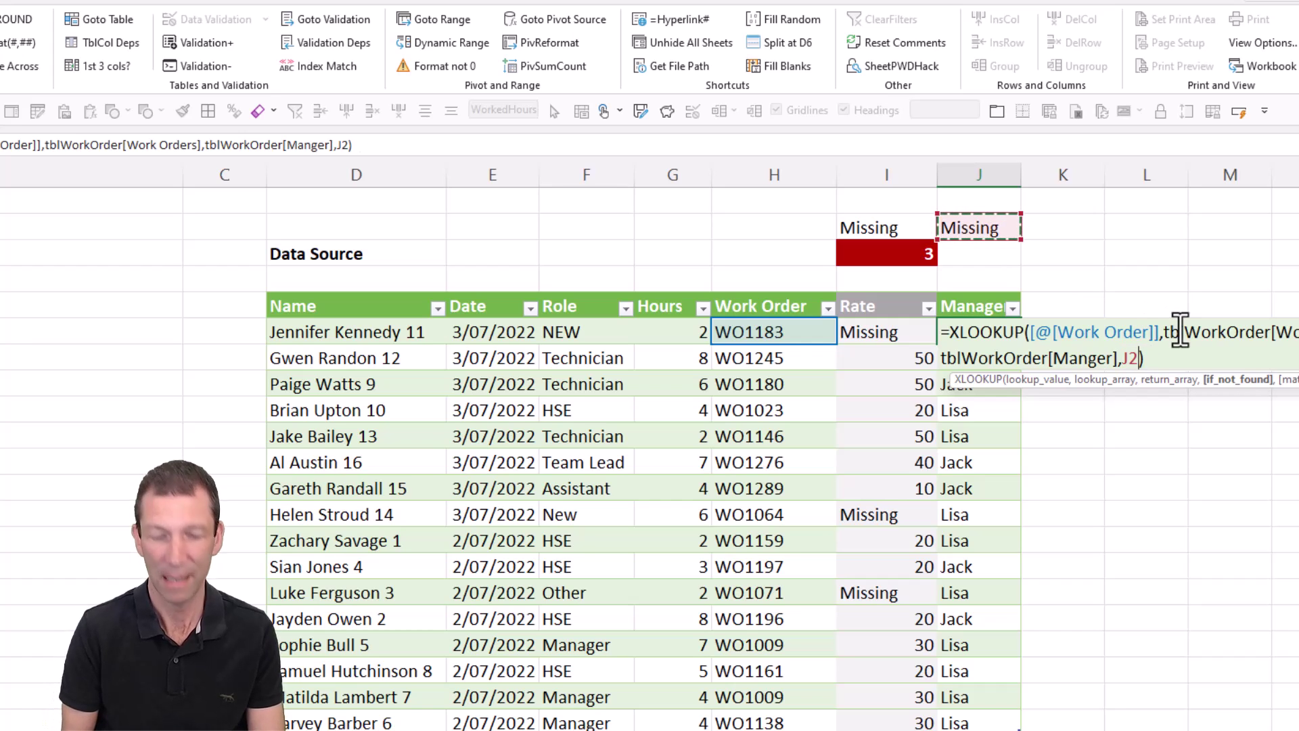
key(F4)
key(ctrl+Return)
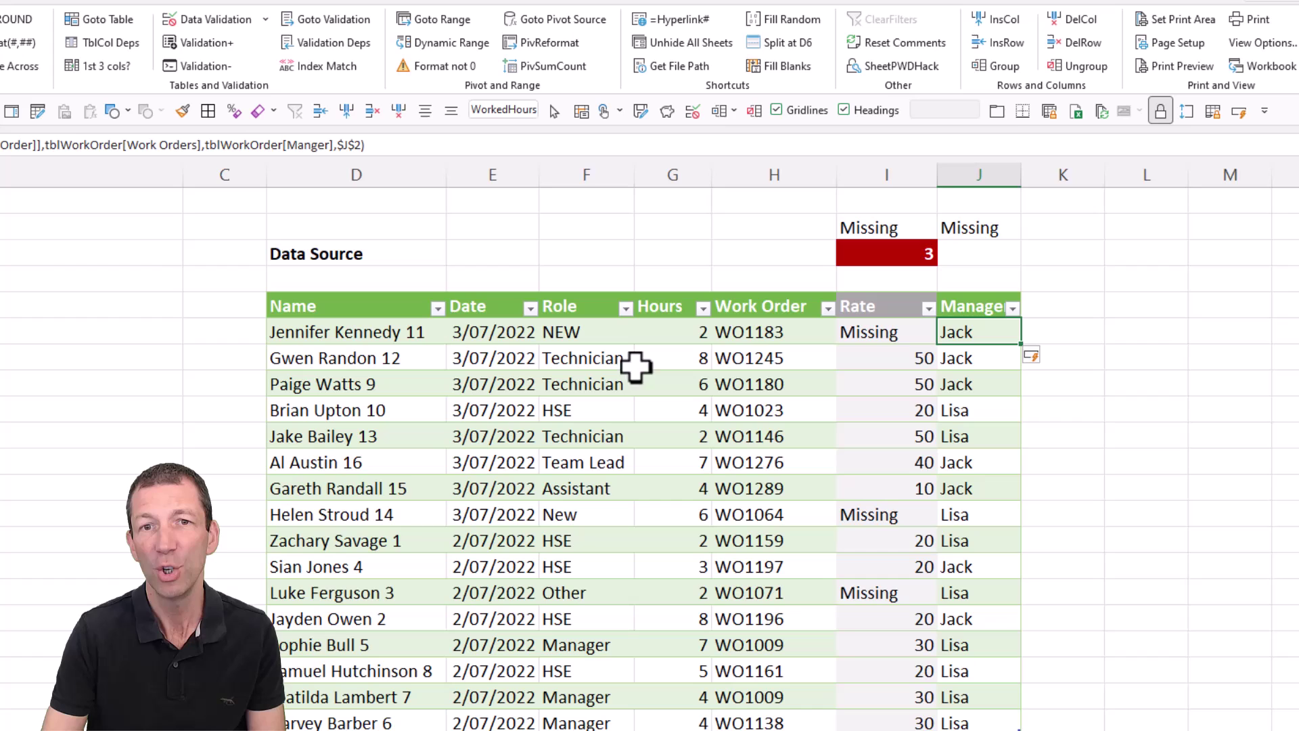
click(758, 335)
Change work order WO1183 to WO1183A and confirm its manager now reads Missing
key(F2)
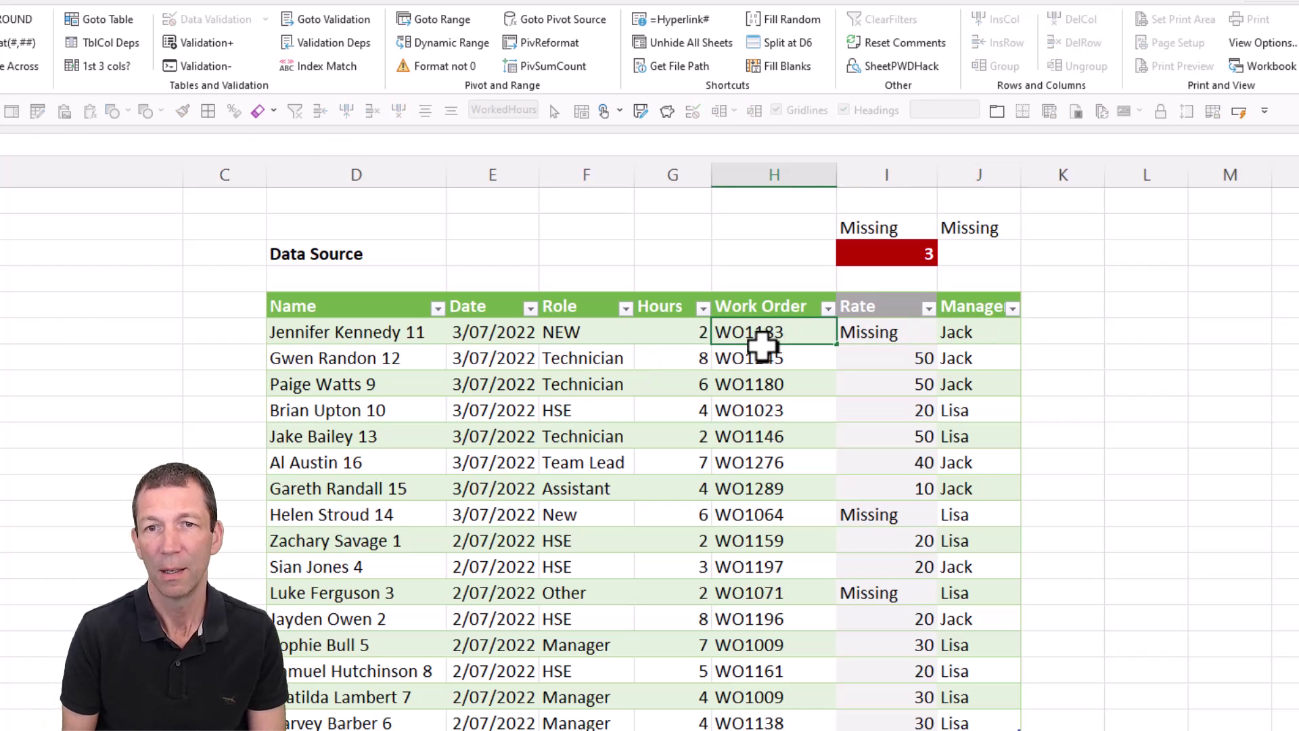
text(A)
key(Return)
key(Up)
key(Right)
key(Right)
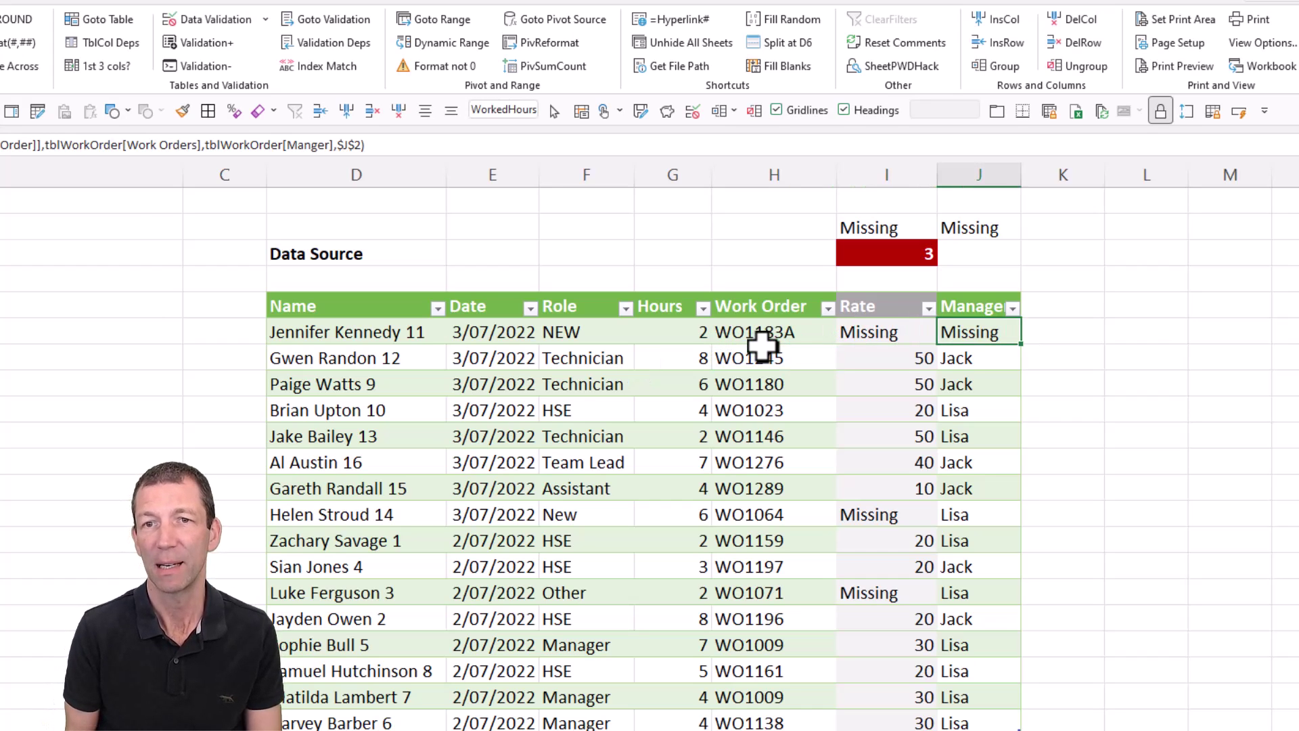
key(Left)
key(Left)
key(Up)
key(Up)
key(Right)
key(Right)
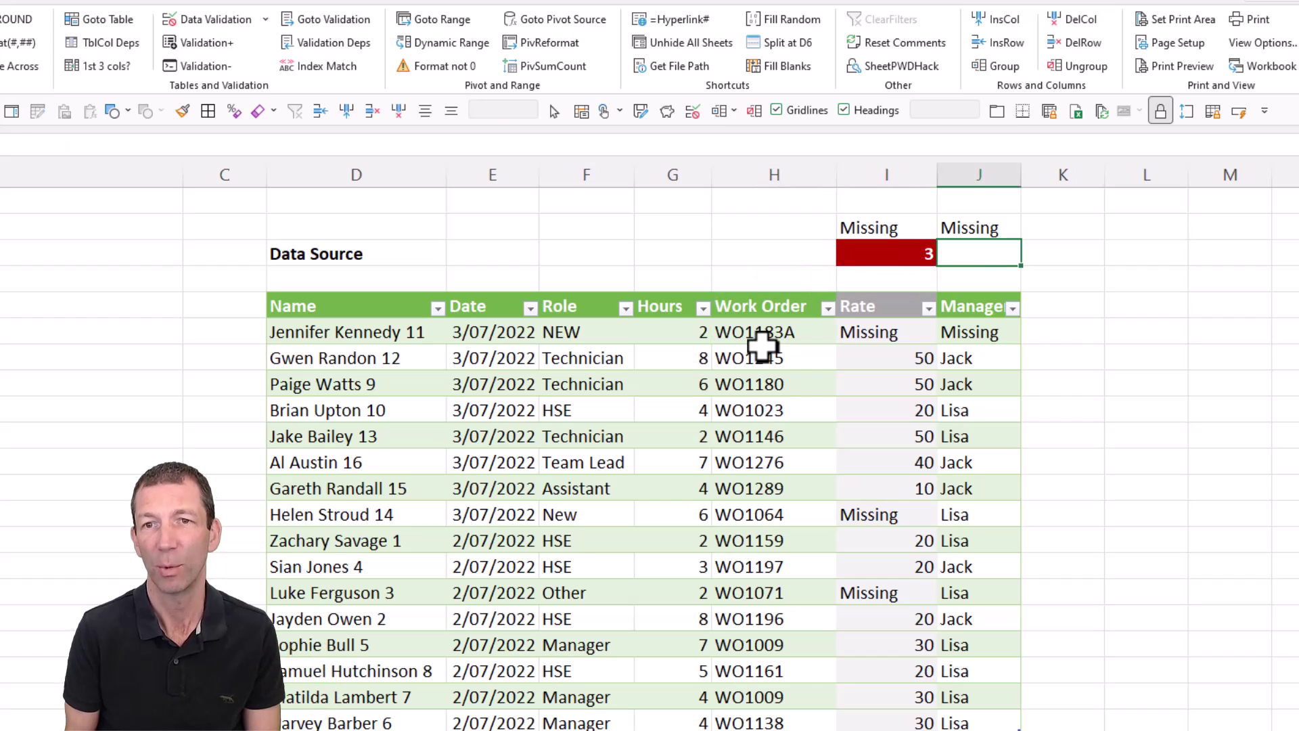
key(Left)
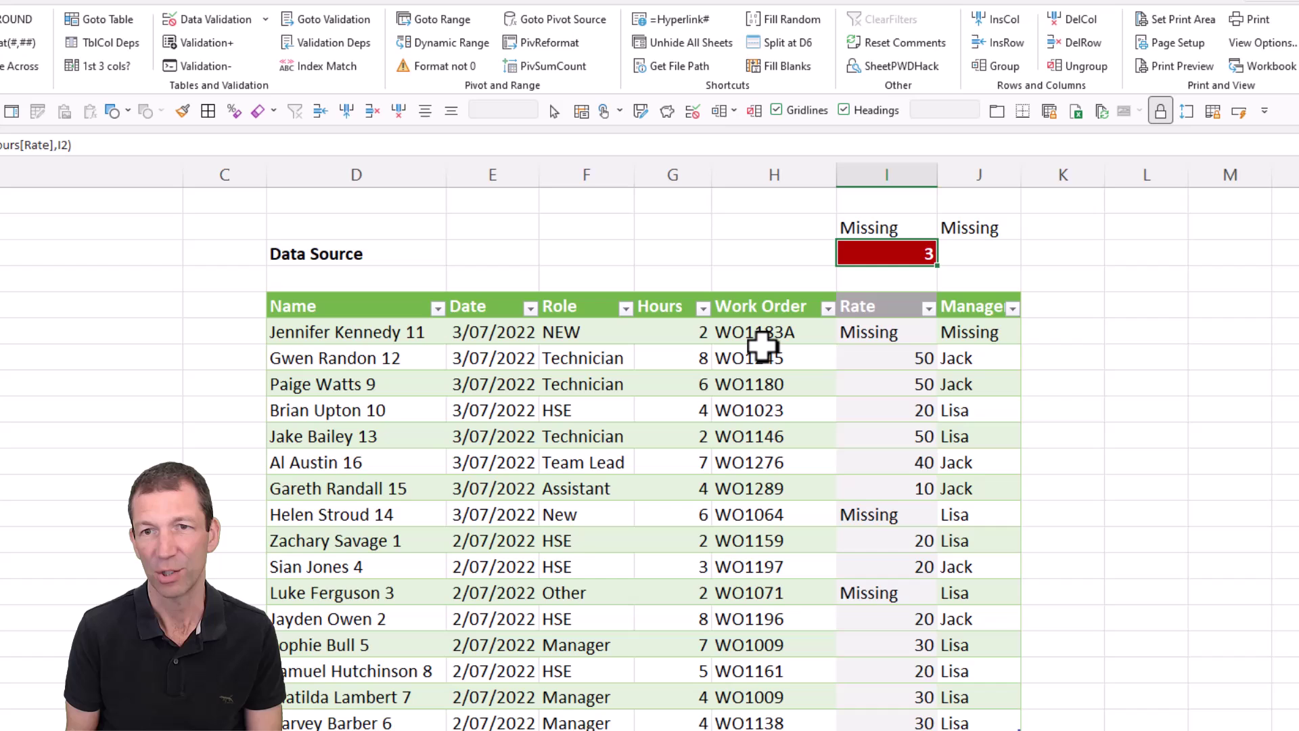
key(Right)
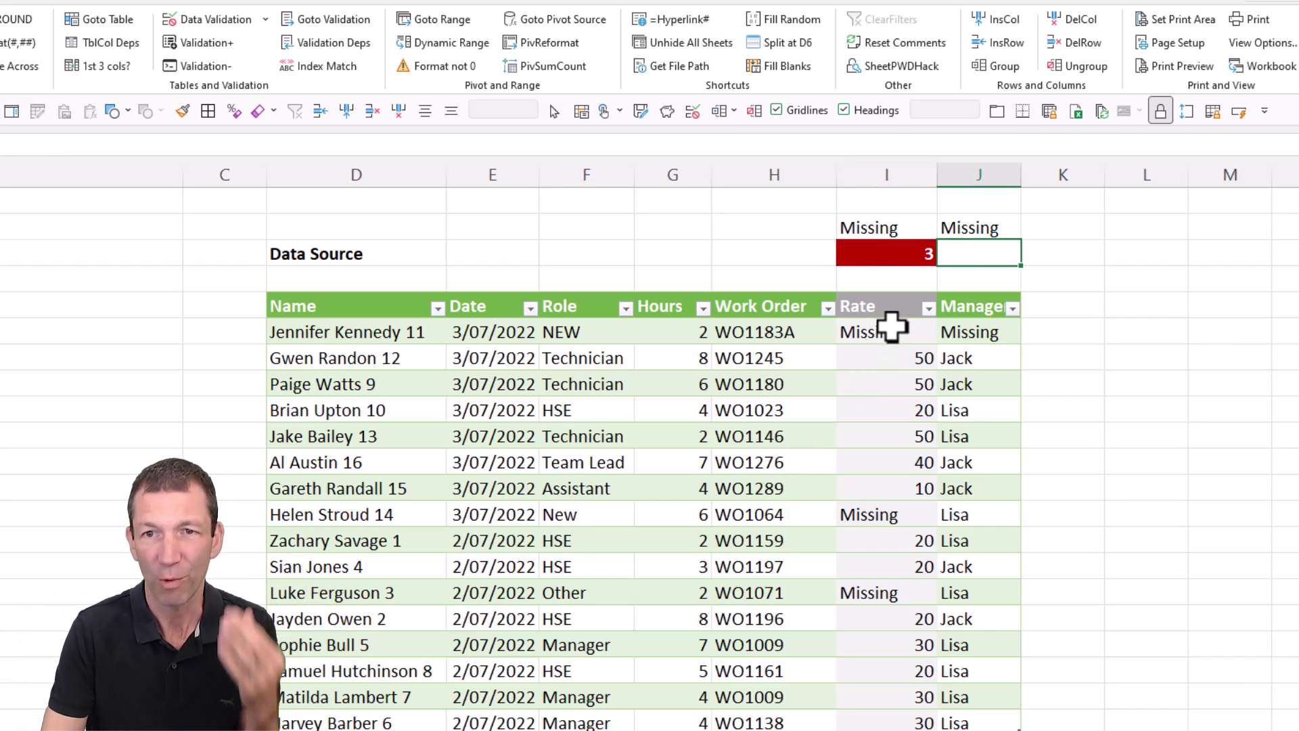
click(895, 284)
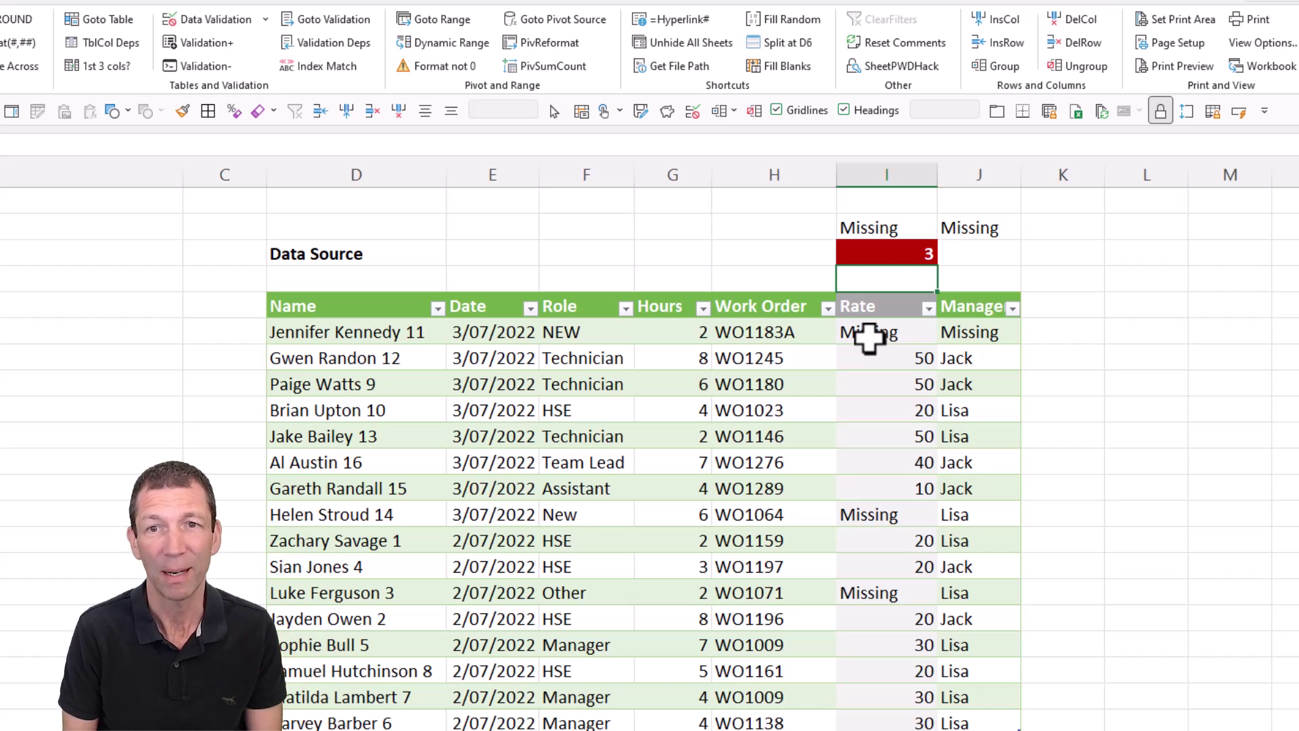
Enter =HYPERLINK(tblRoles[Roles],"Jump to Roles") in I4, currently showing #SPILL!
text(=hyper)
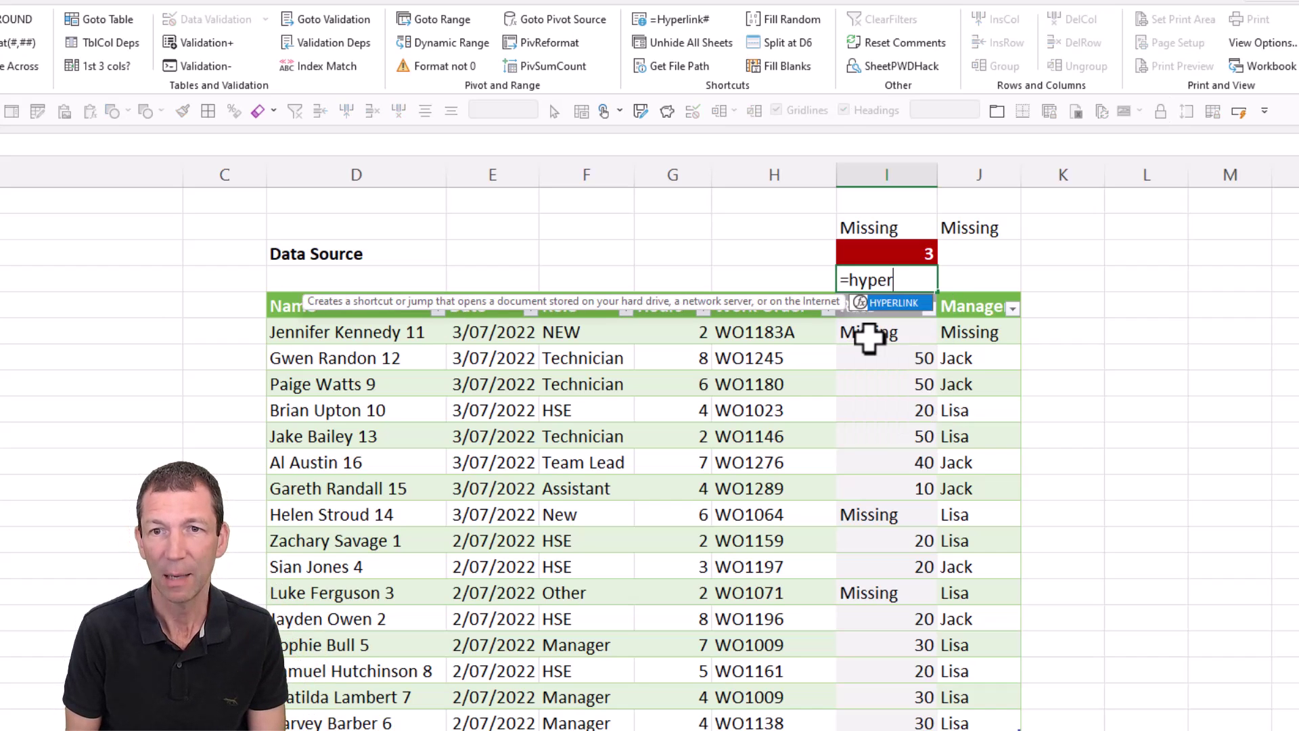
key(Tab)
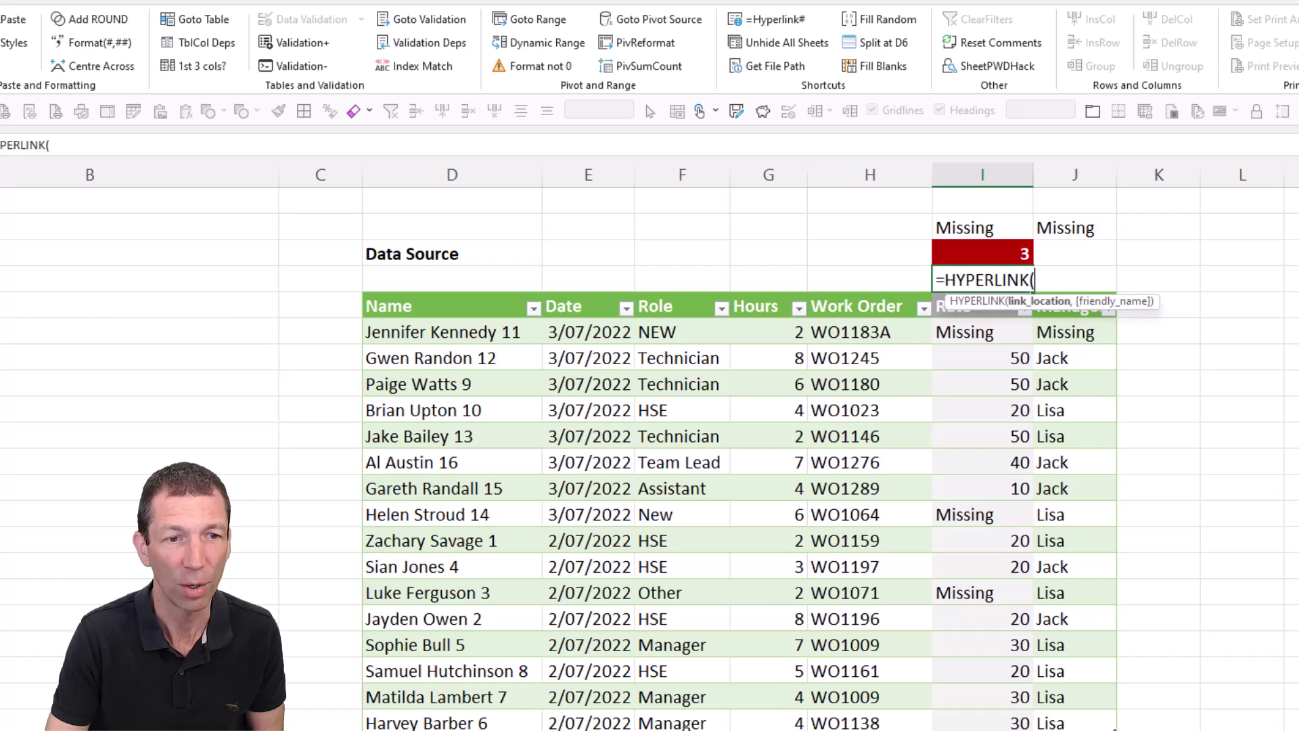
key(ctrl+Page_Down)
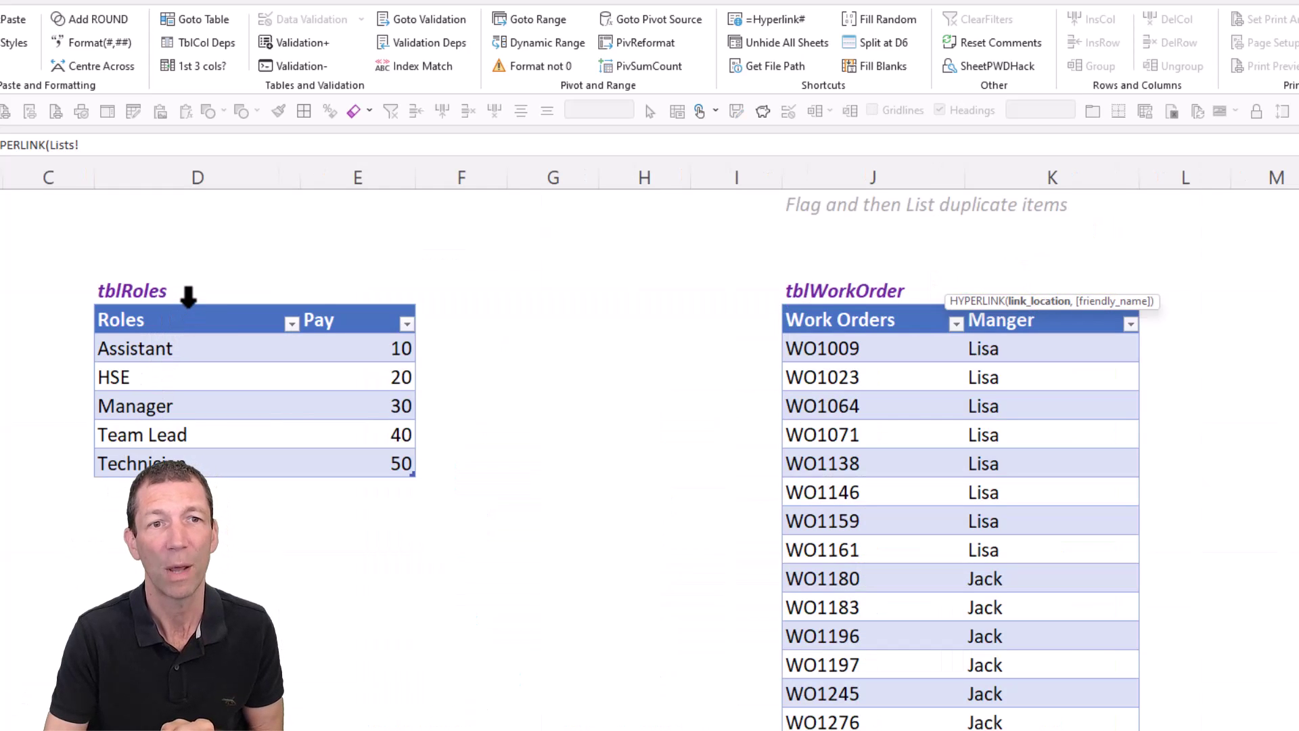
click(196, 306)
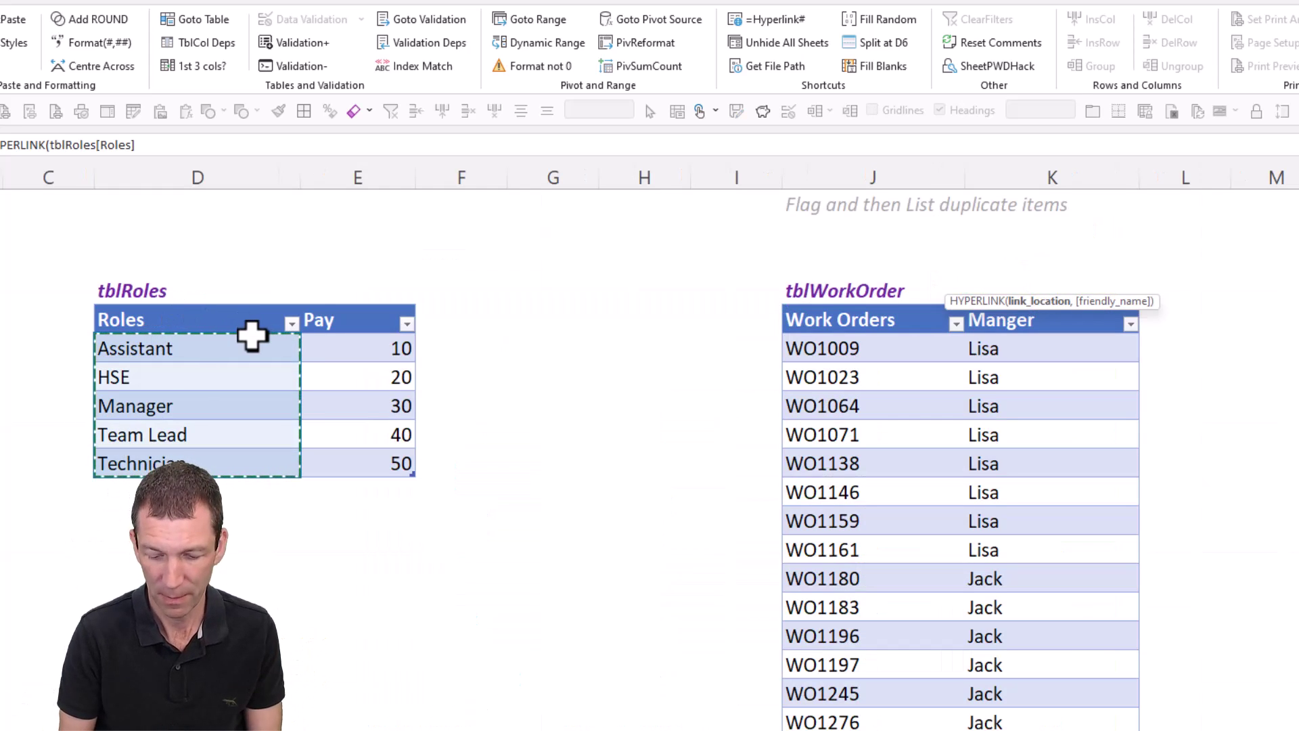
text(,"Jump)
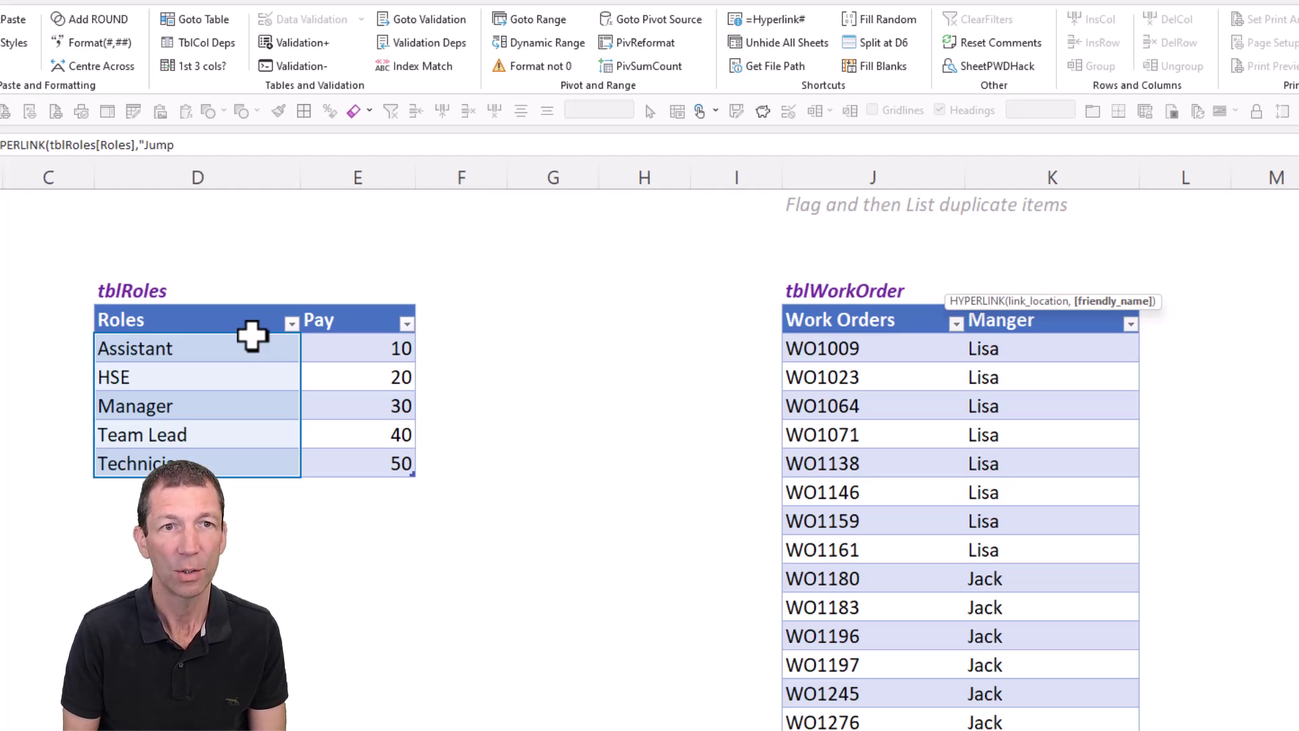
text( to)
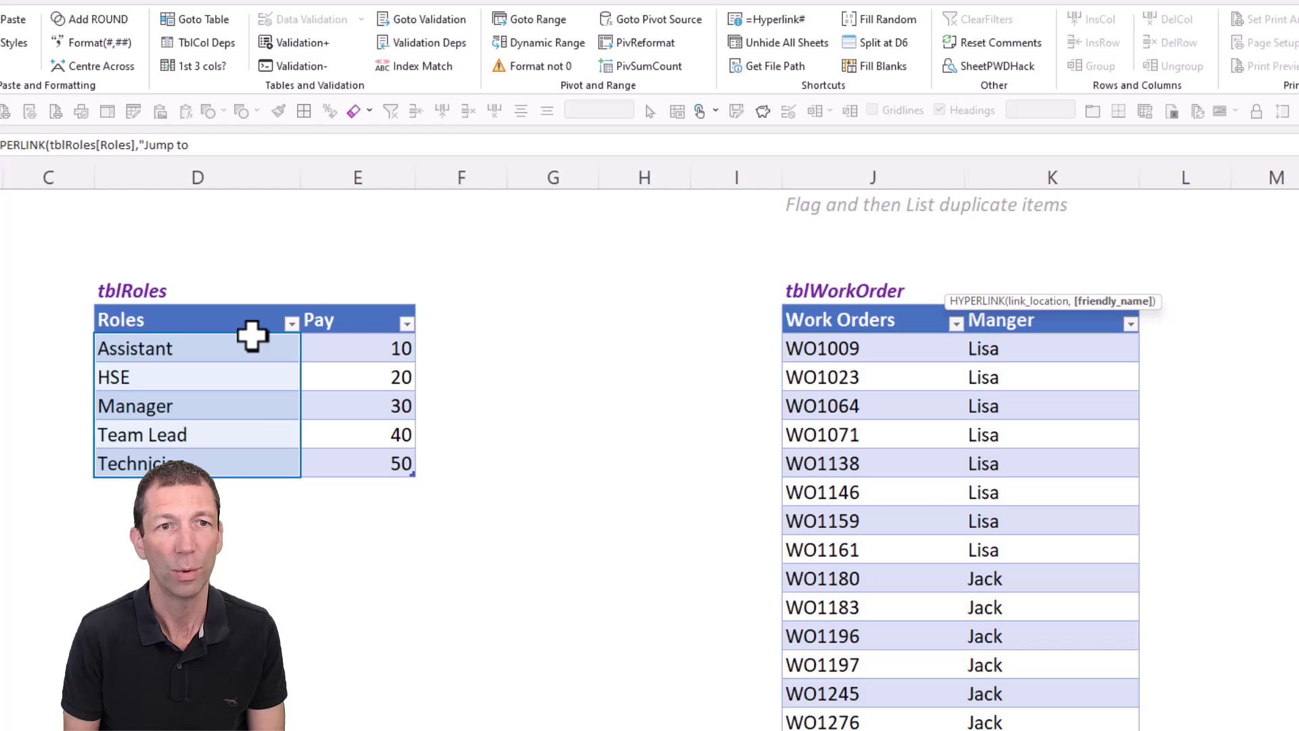
text( Roles")
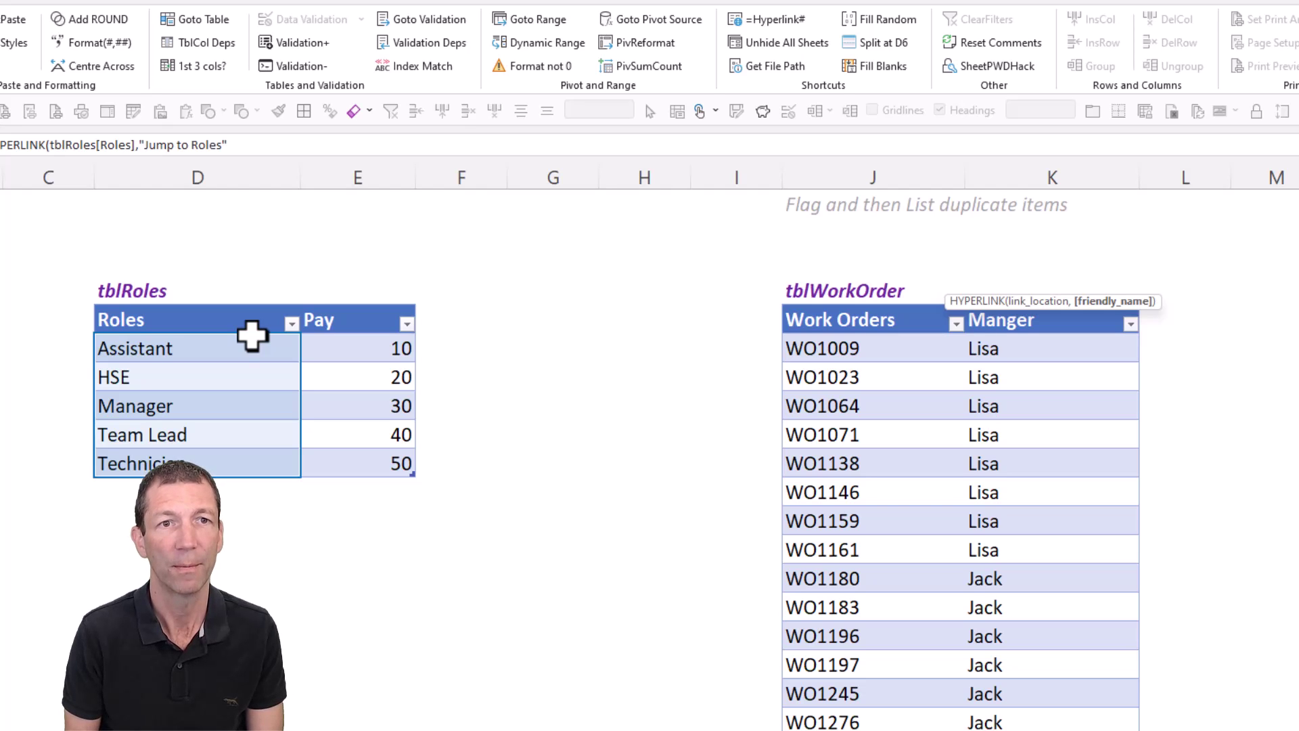
text())
key(Return)
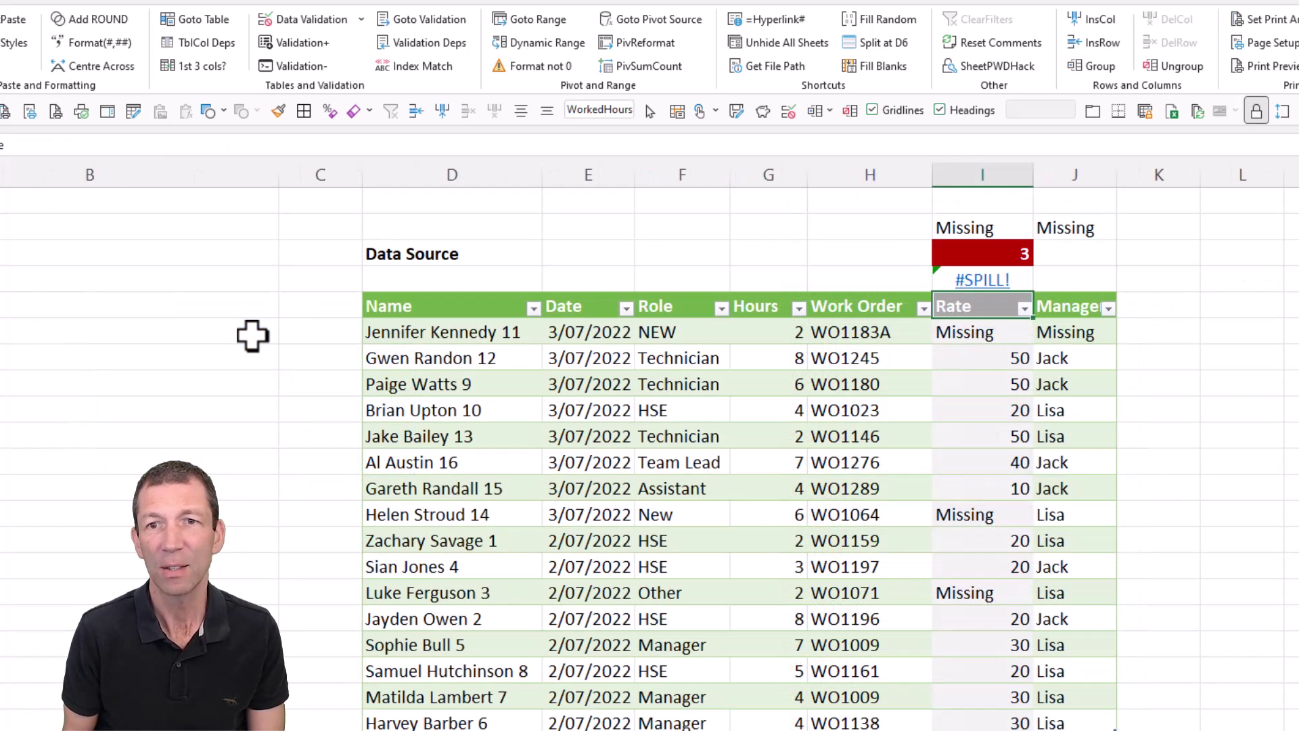
Edit I4's link target to "#tblRoles[Roles]" and try committing it
double_click(1015, 284)
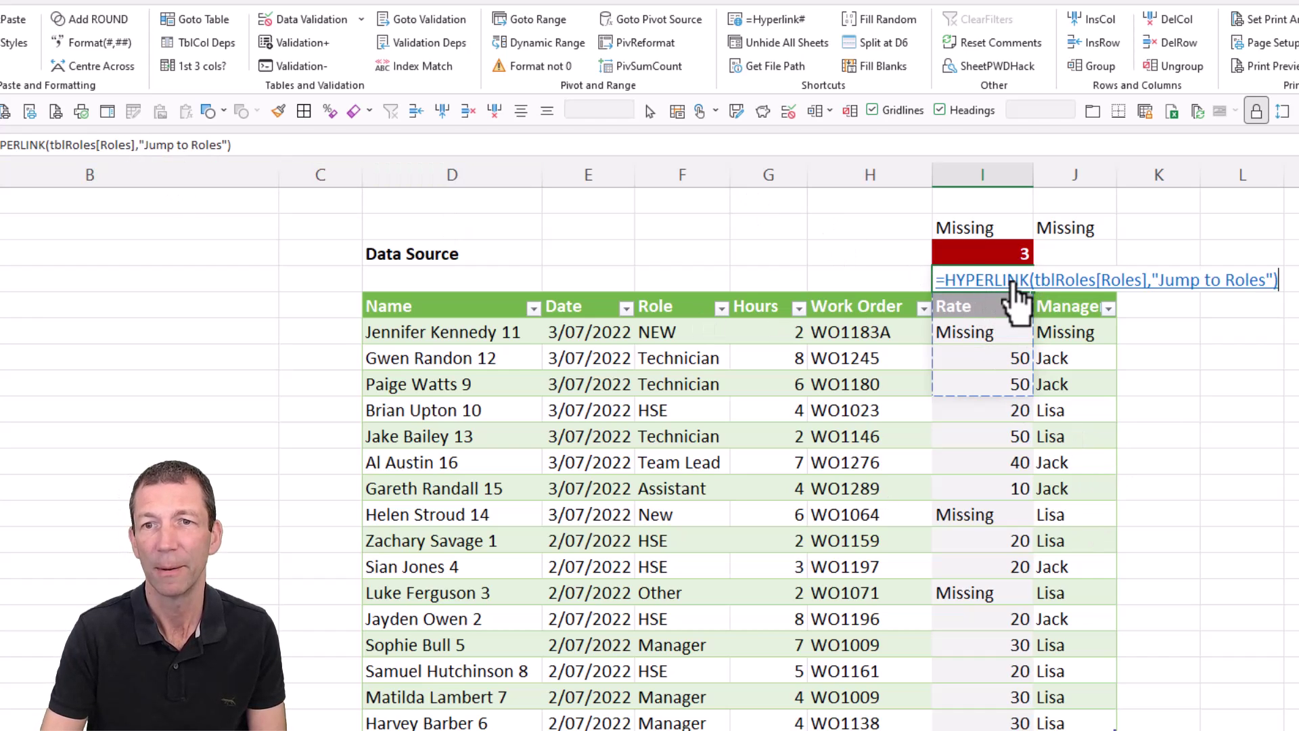
click(1031, 283)
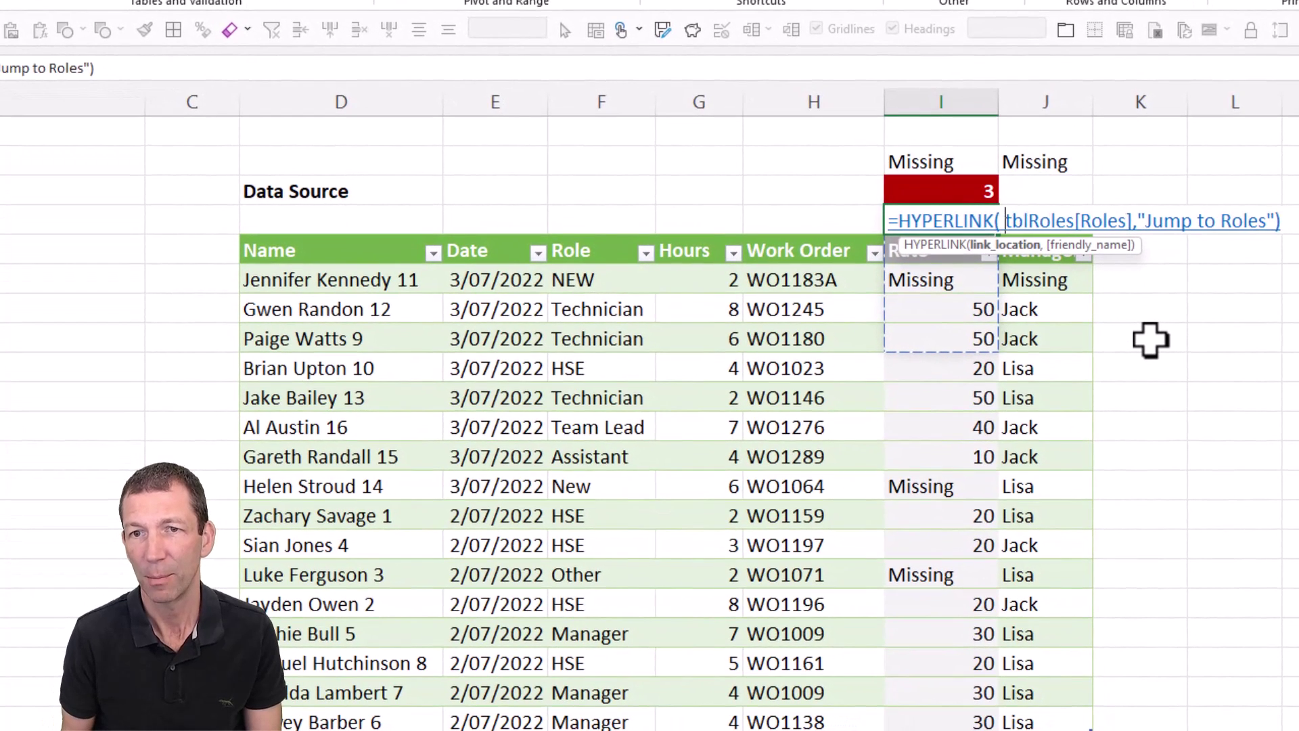
key(Left)
key(Left)
text("#)
key(Right)
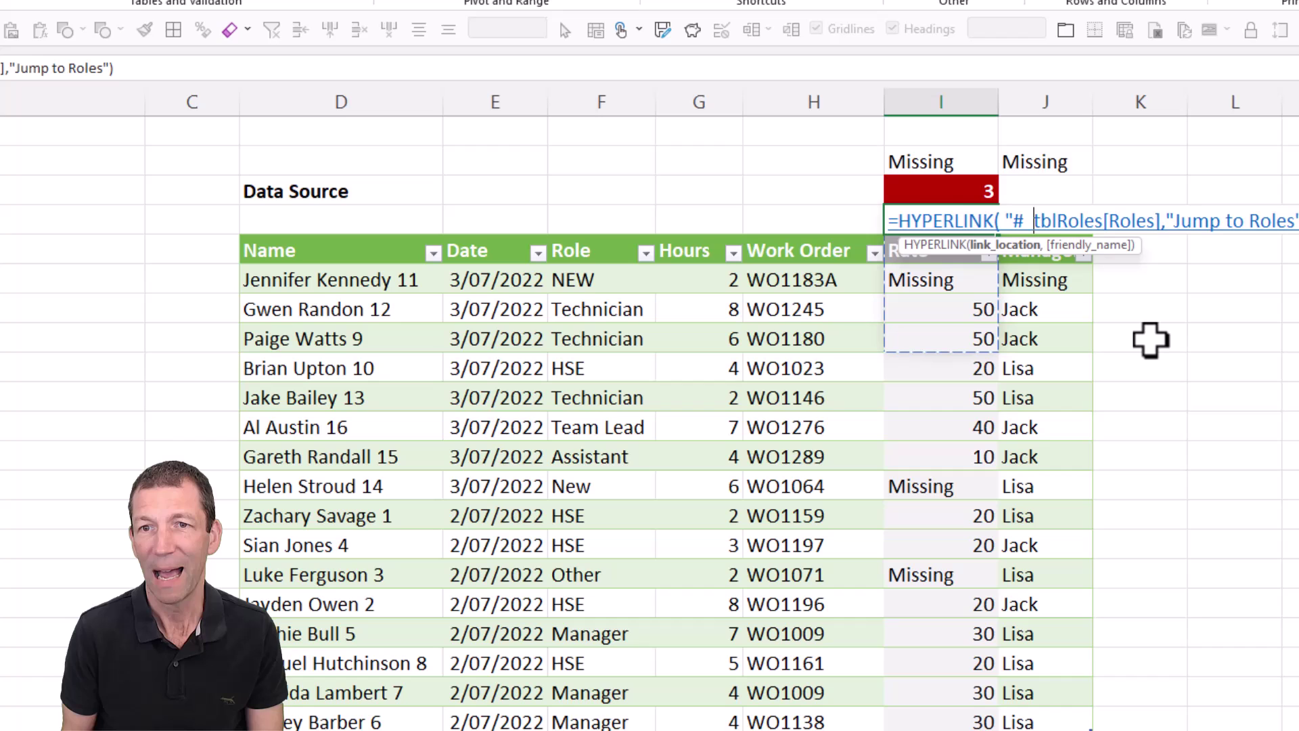
key(BackSpace)
key(BackSpace)
key(Right)
key(Right)
key(Right)
key(Right)
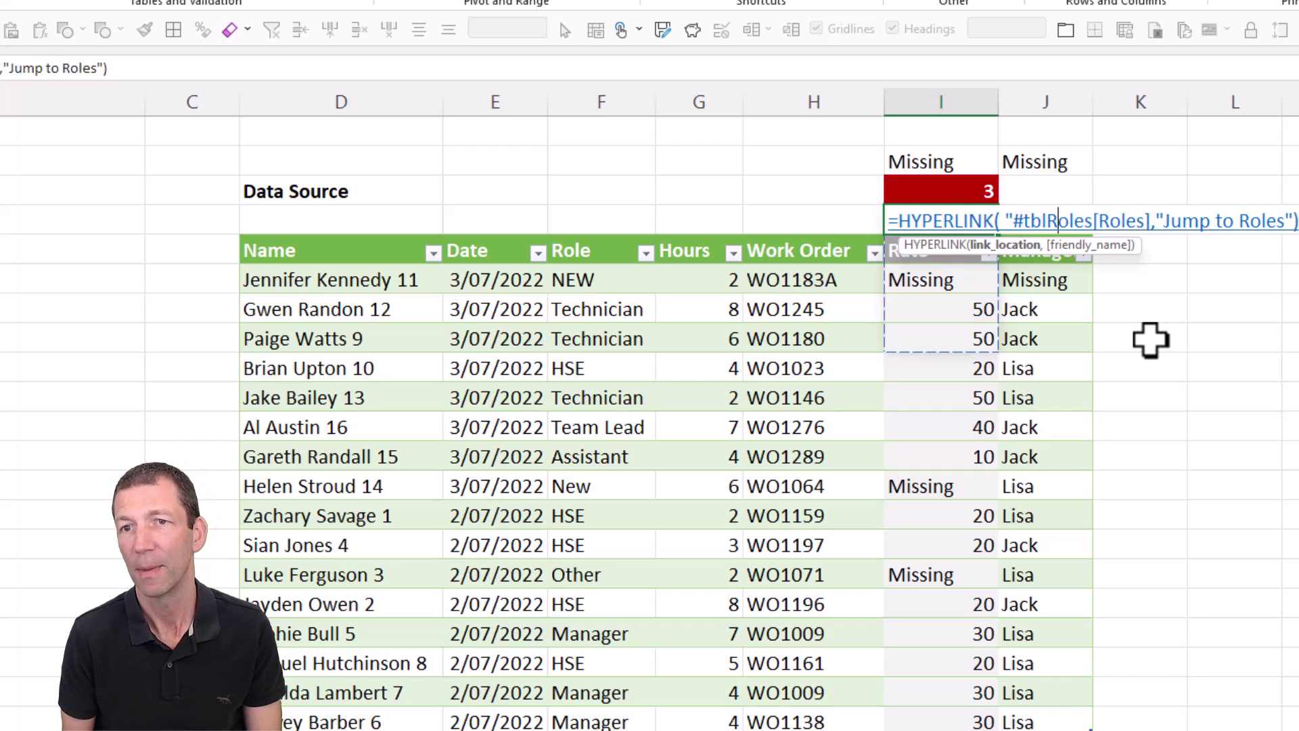
key(Right)
key(Right)
key(Right)
key(Right)
key(Right)
key(Right)
key(Right)
key(Right)
key(Right)
key(Right)
key(Right)
key(Right)
key(Left)
key(Return)
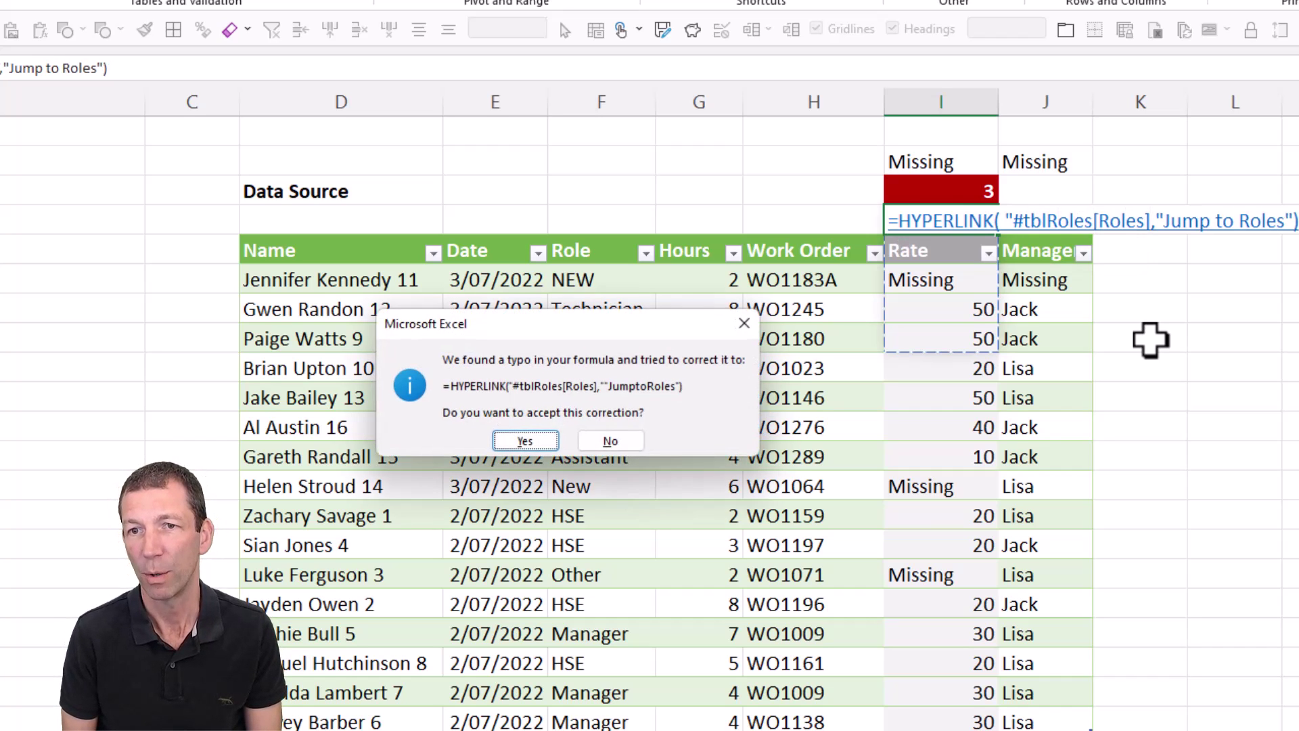
Decline the typo correction and commit =HYPERLINK("#tblRoles[Roles]","Jump to Roles") in I4
key(n)
key(Return)
key(Left)
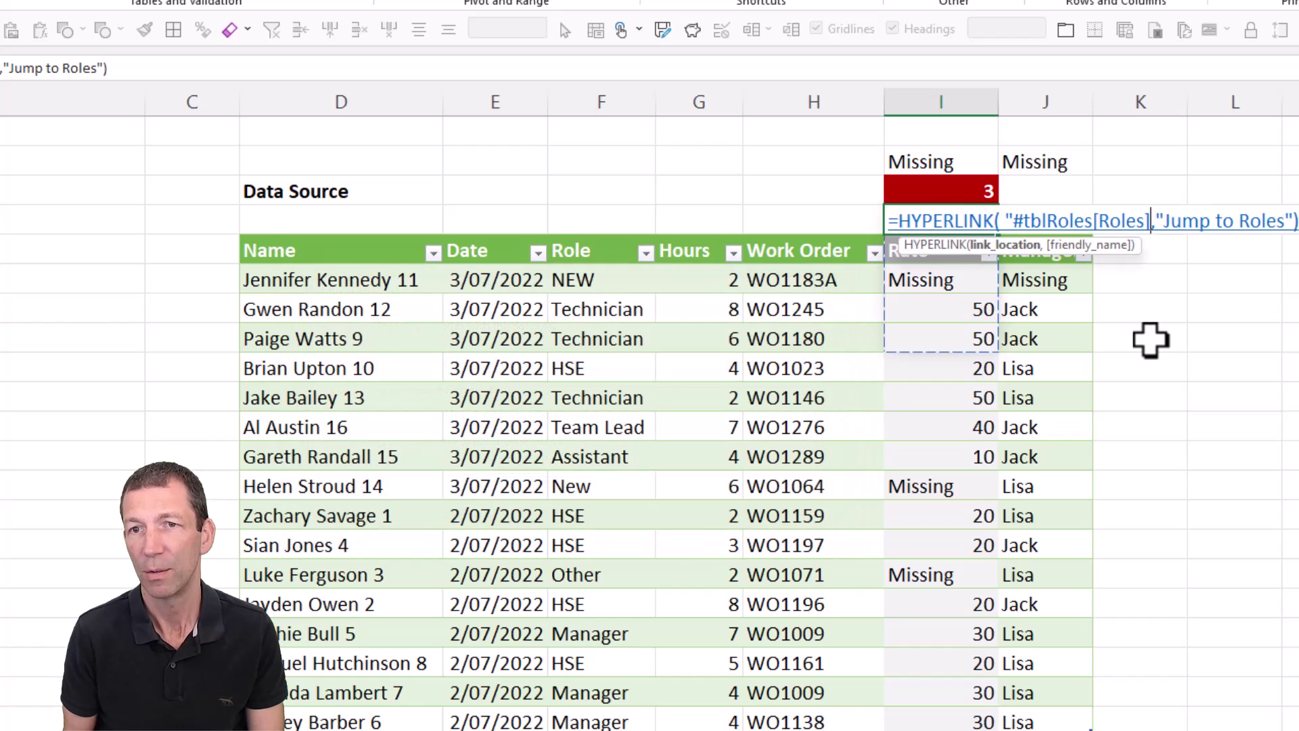
text(")
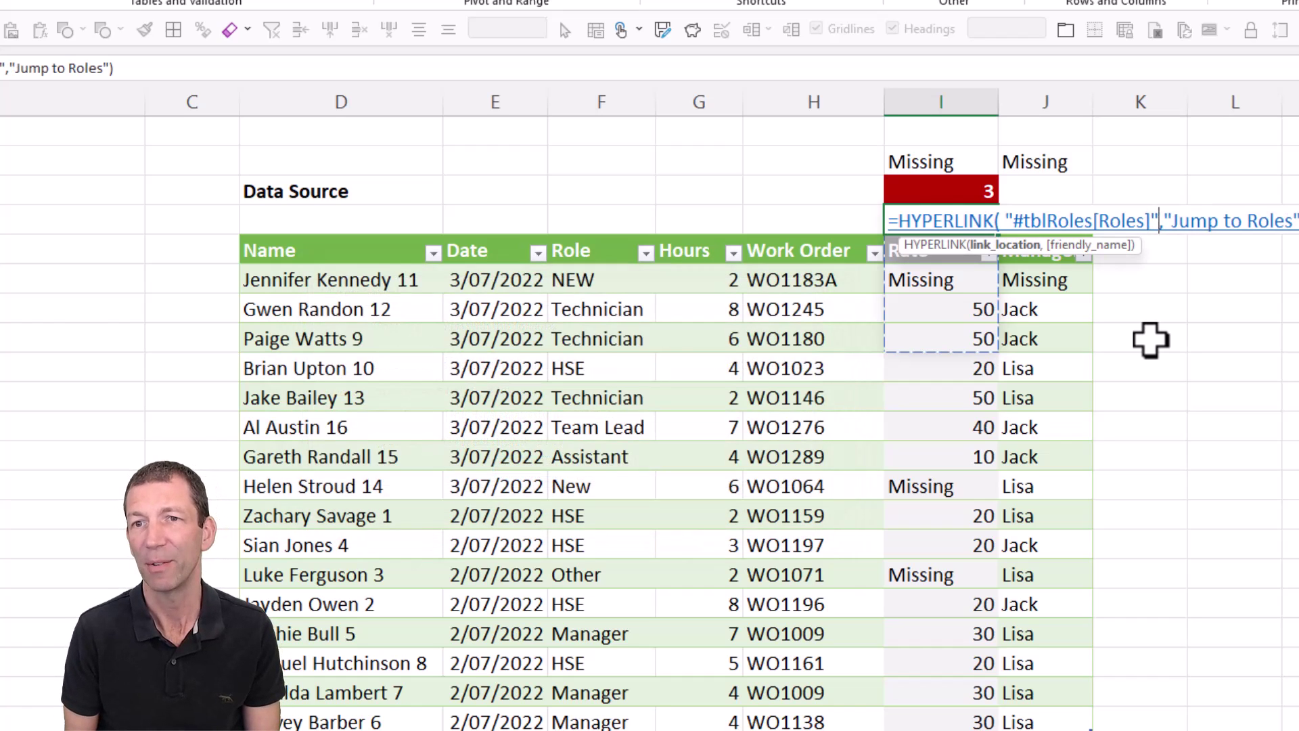
key(Return)
key(ctrl+z)
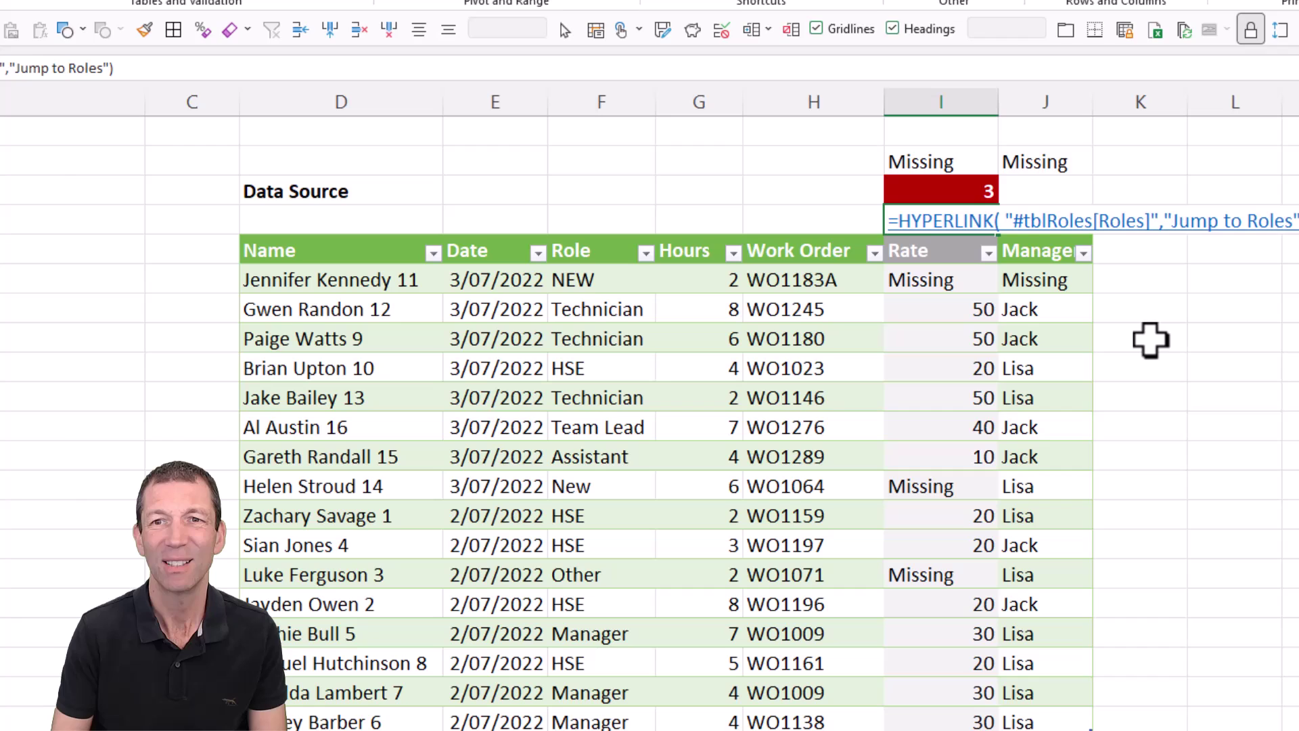
key(F2)
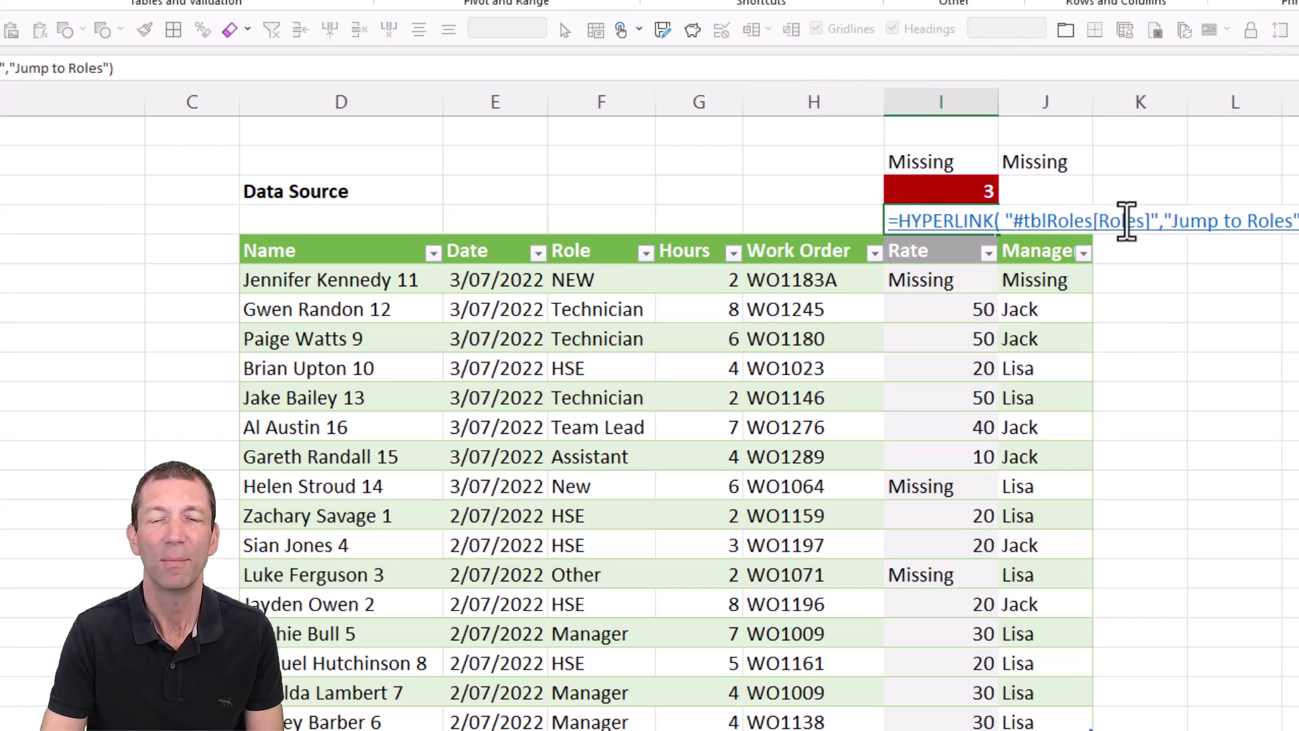
key(Escape)
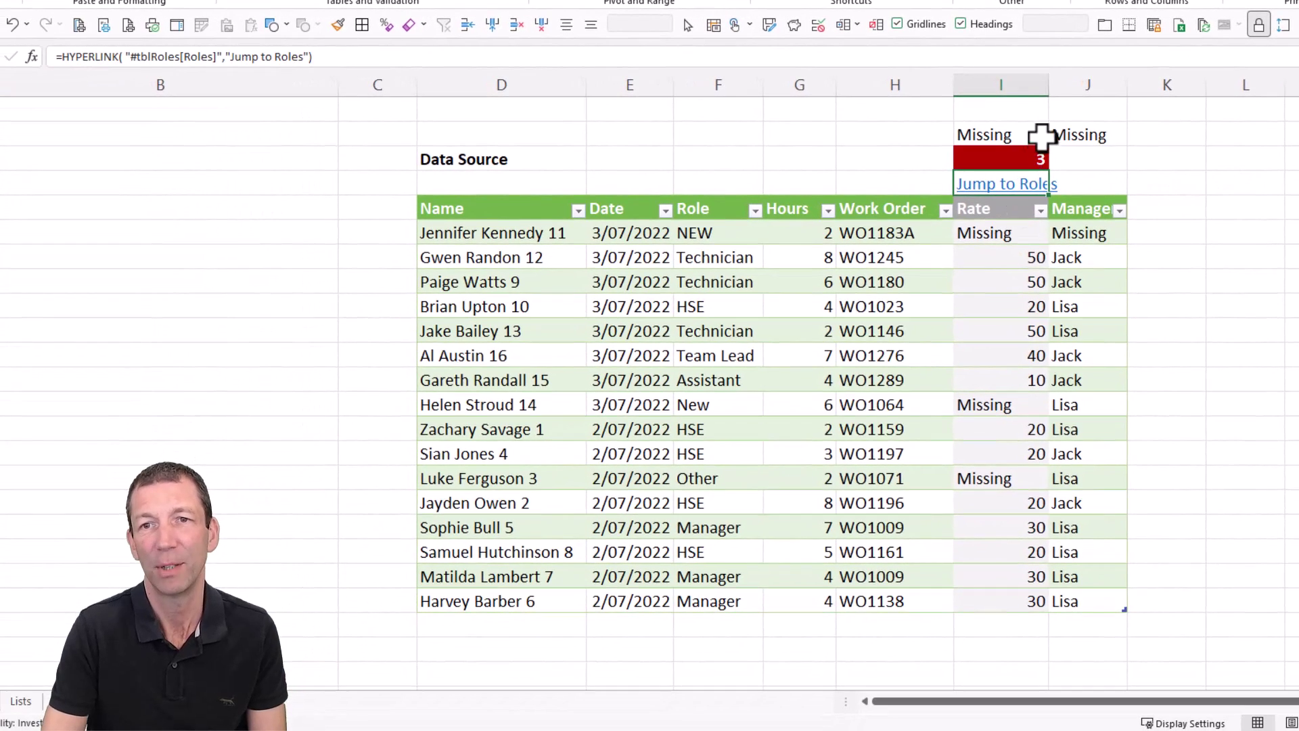
Widen column I, test the Jump to Roles link, and return to Data Source
drag(1049, 84, 1073, 85)
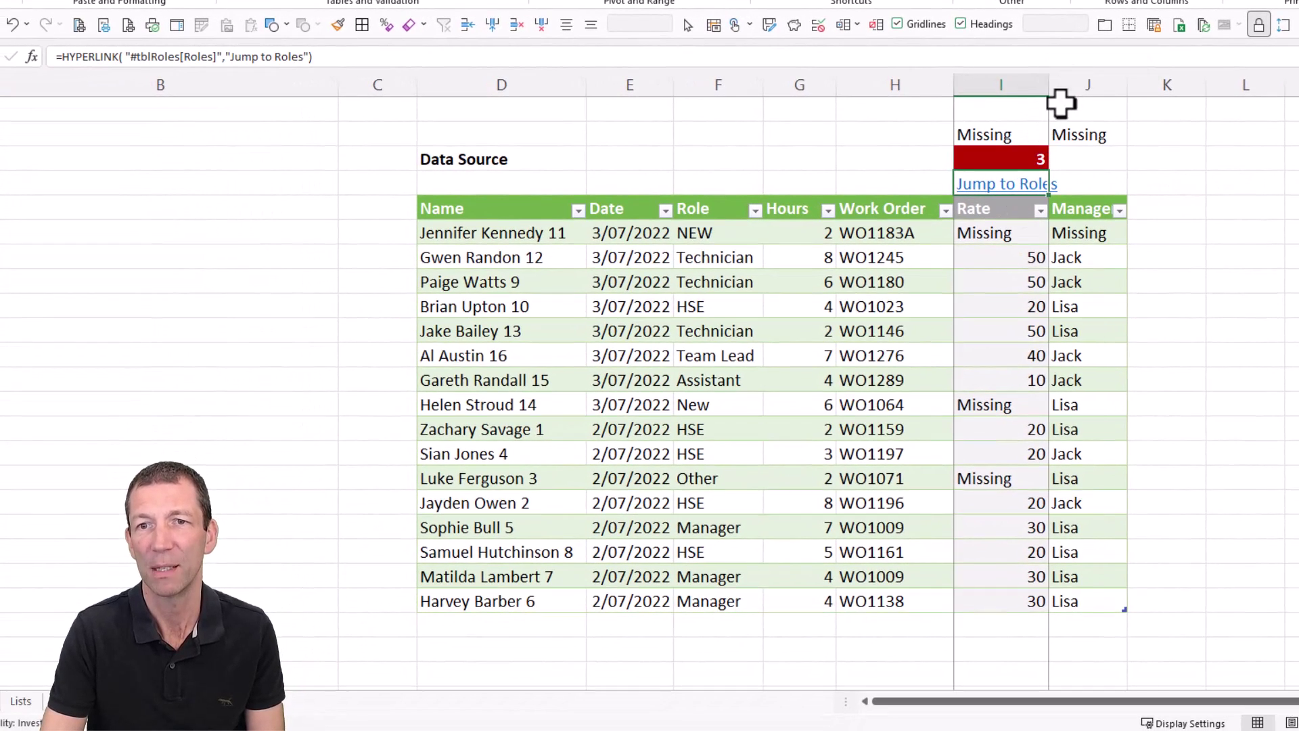
click(1008, 192)
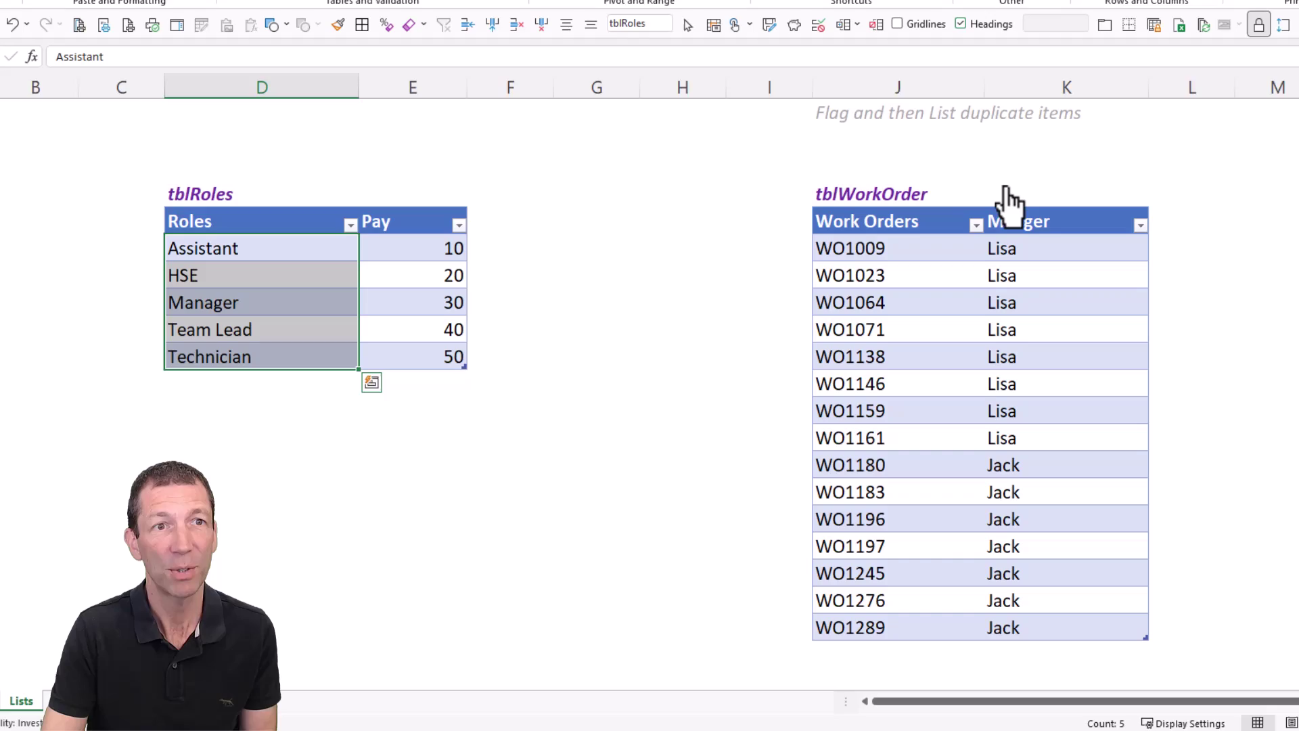
key(ctrl+Page_Down)
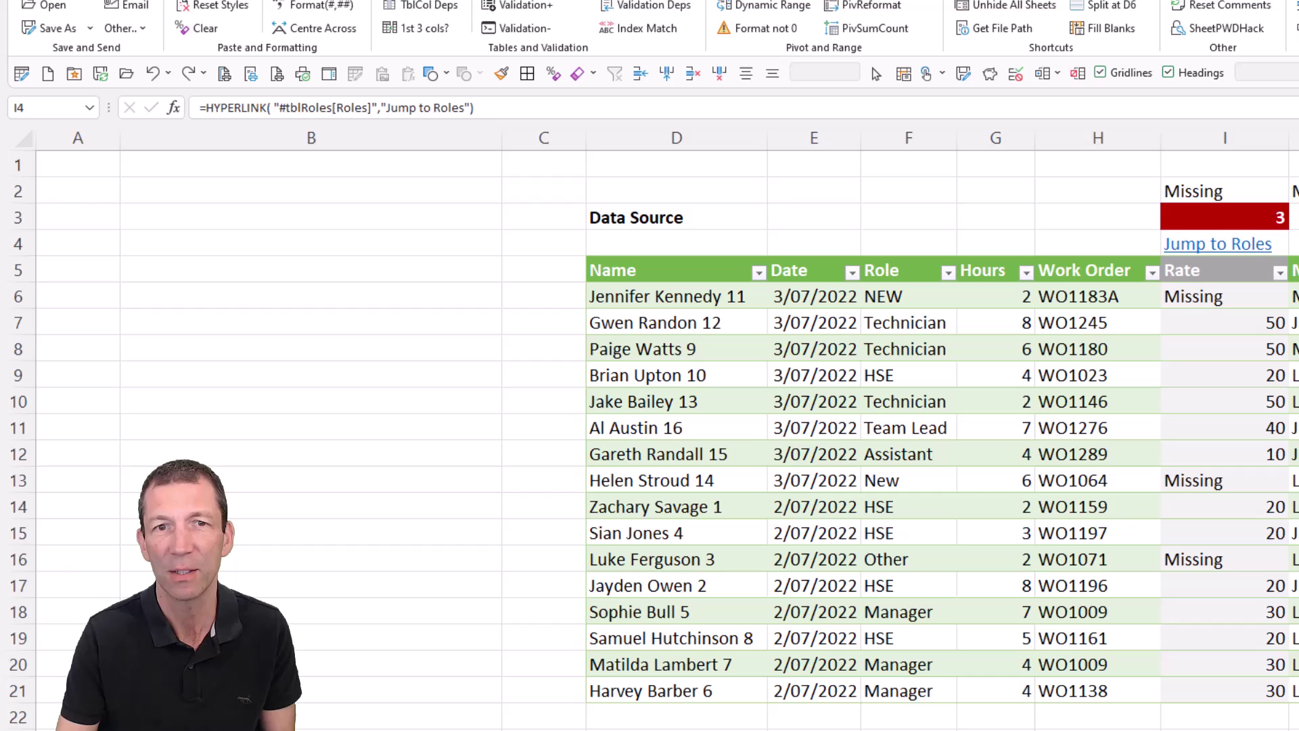
Enter =CELL("address",tblRoles[Roles]) in B4
click(286, 242)
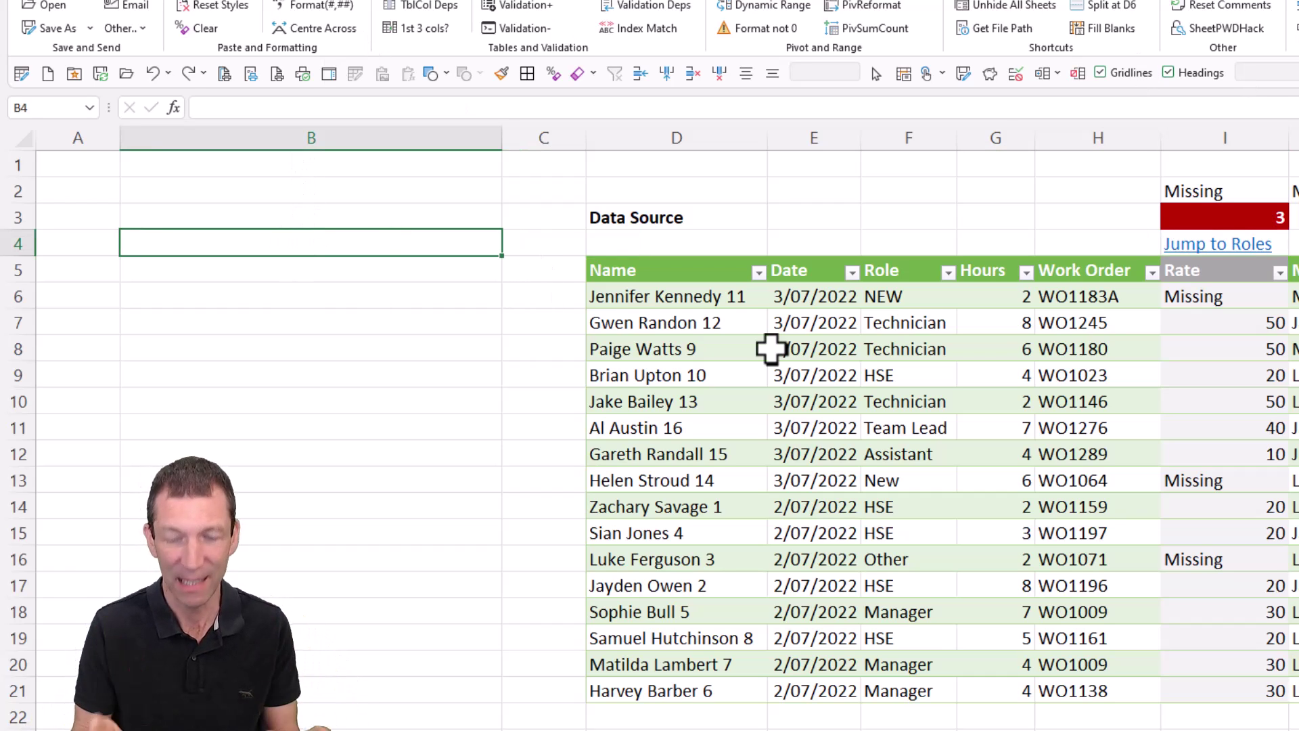
text(=)
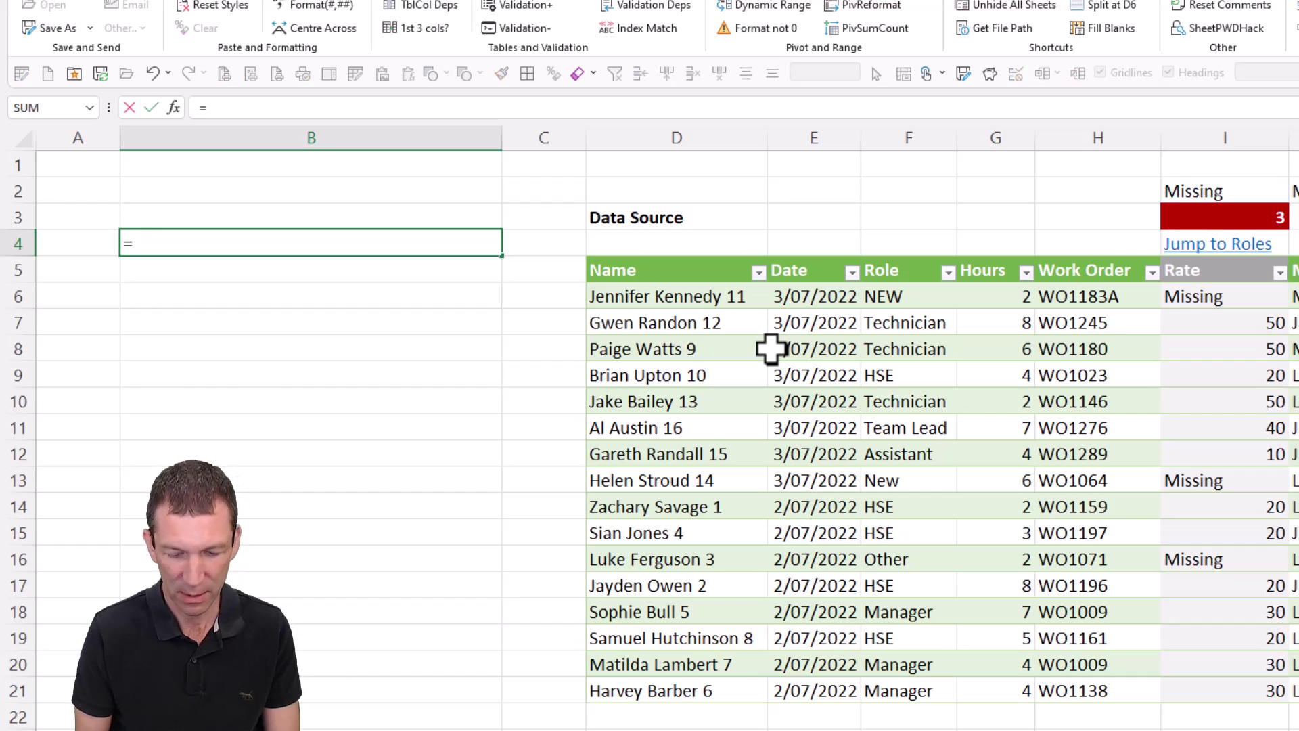
text(cell))
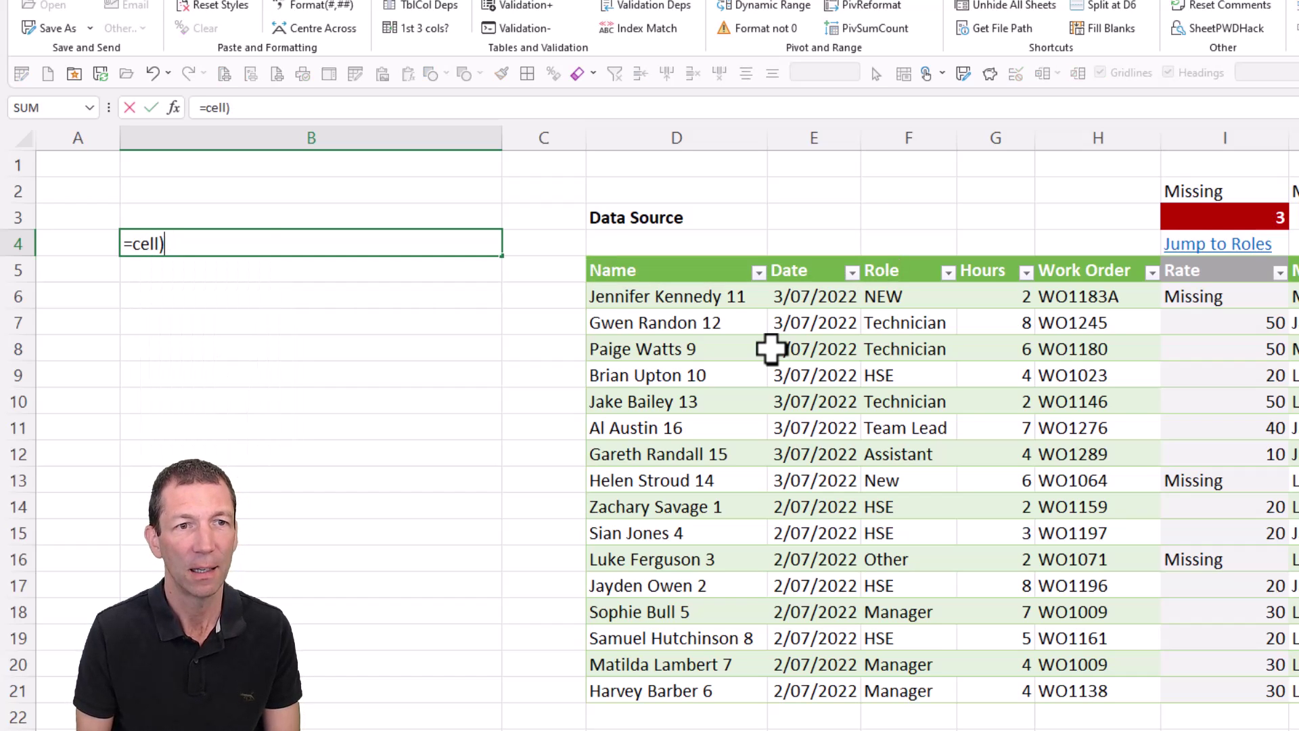
key(BackSpace)
text((")
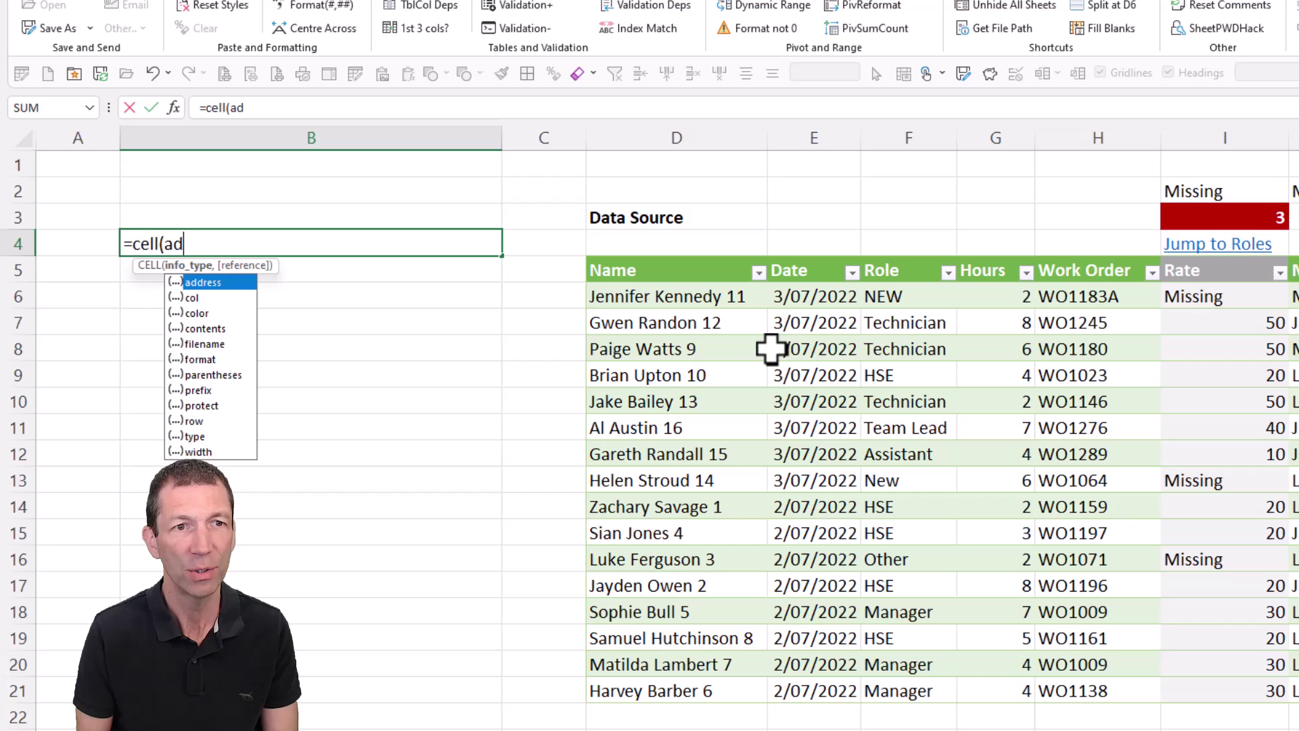
text(ad)
key(Tab)
text(,)
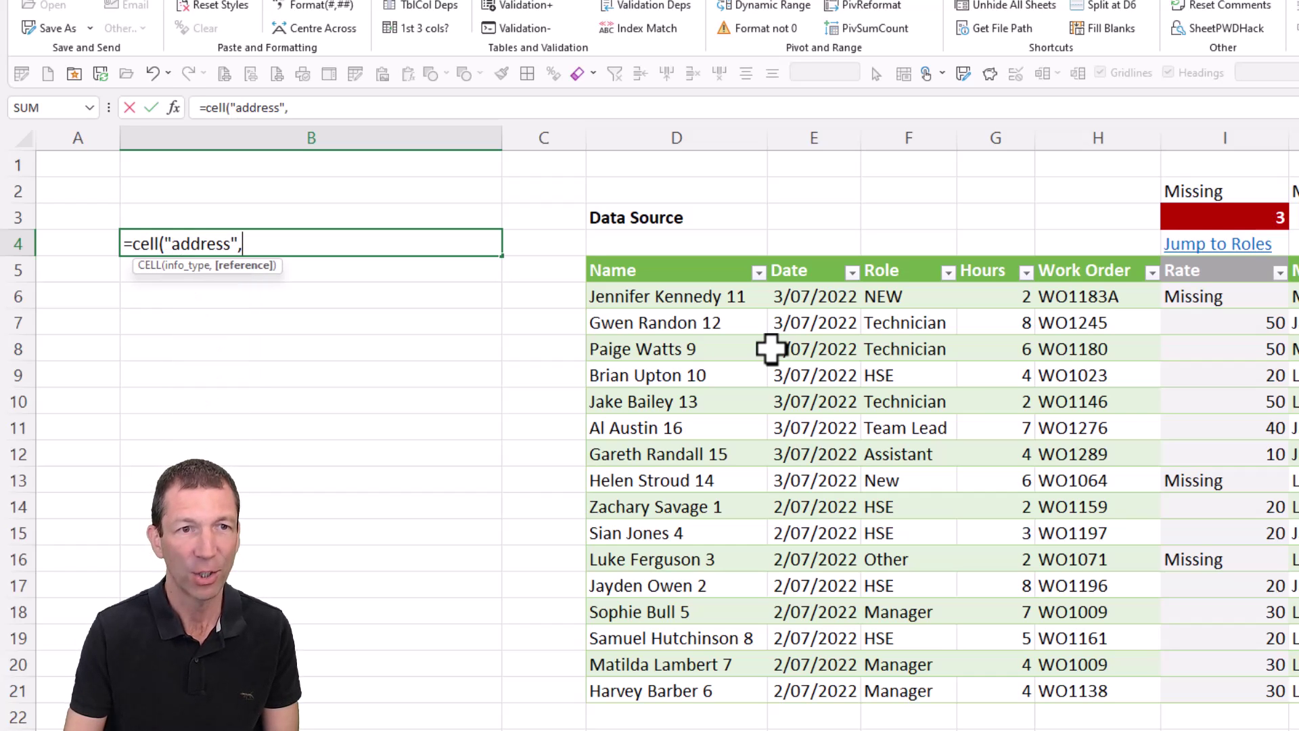
key(ctrl+Page_Down)
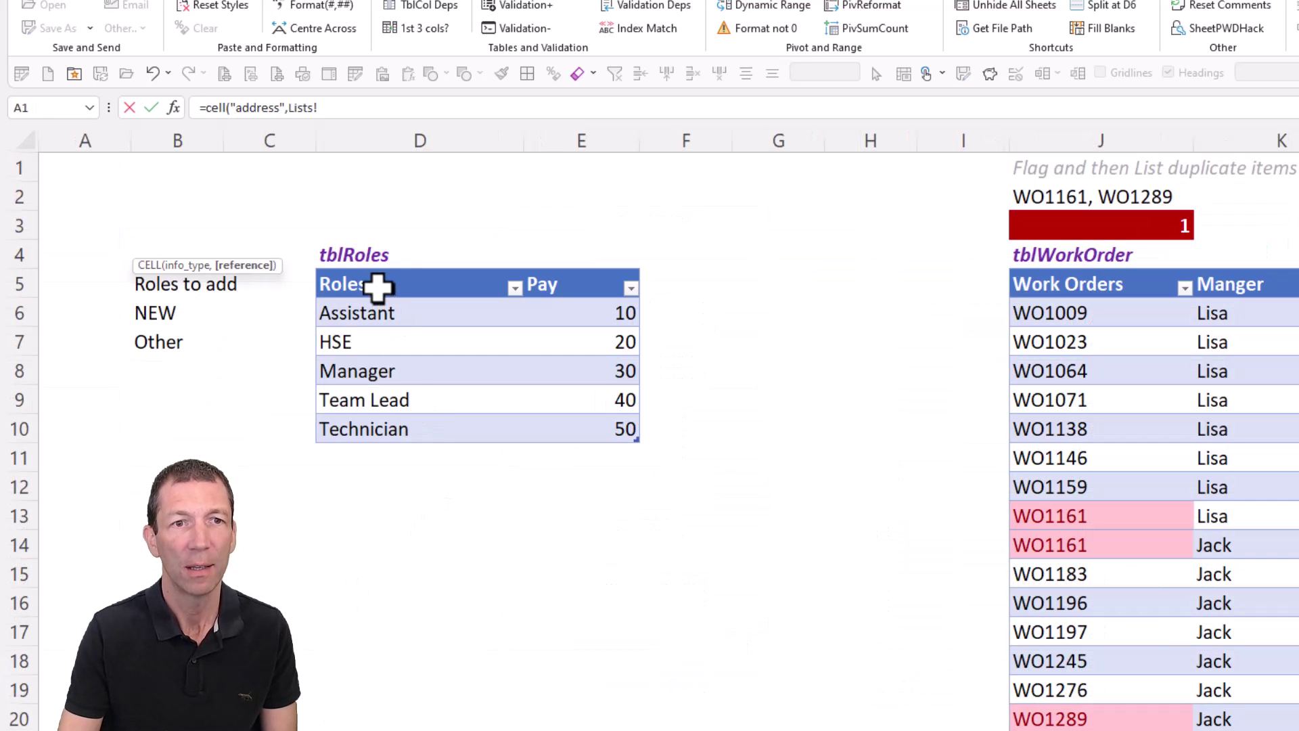
click(389, 269)
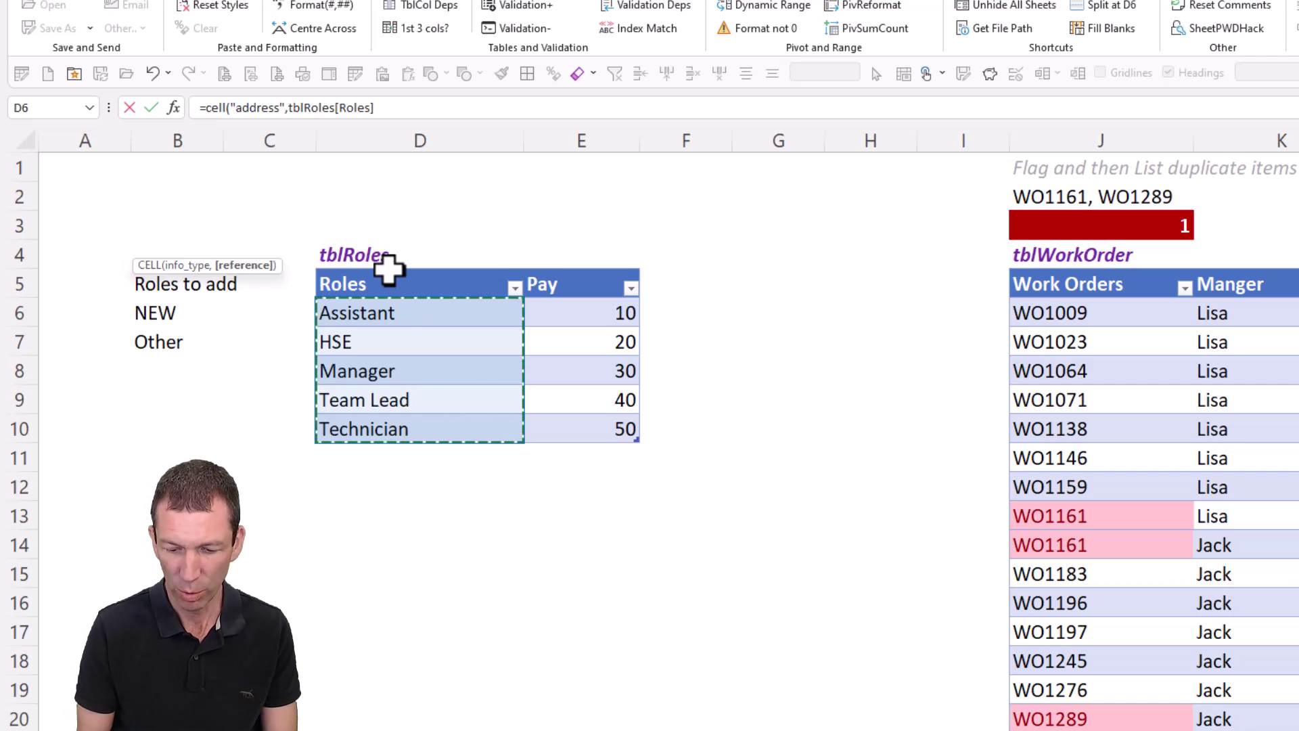
text())
key(Return)
Wrap B4's formula as =HYPERLINK("#"&CELL(...),"Jump to Roles")
key(Up)
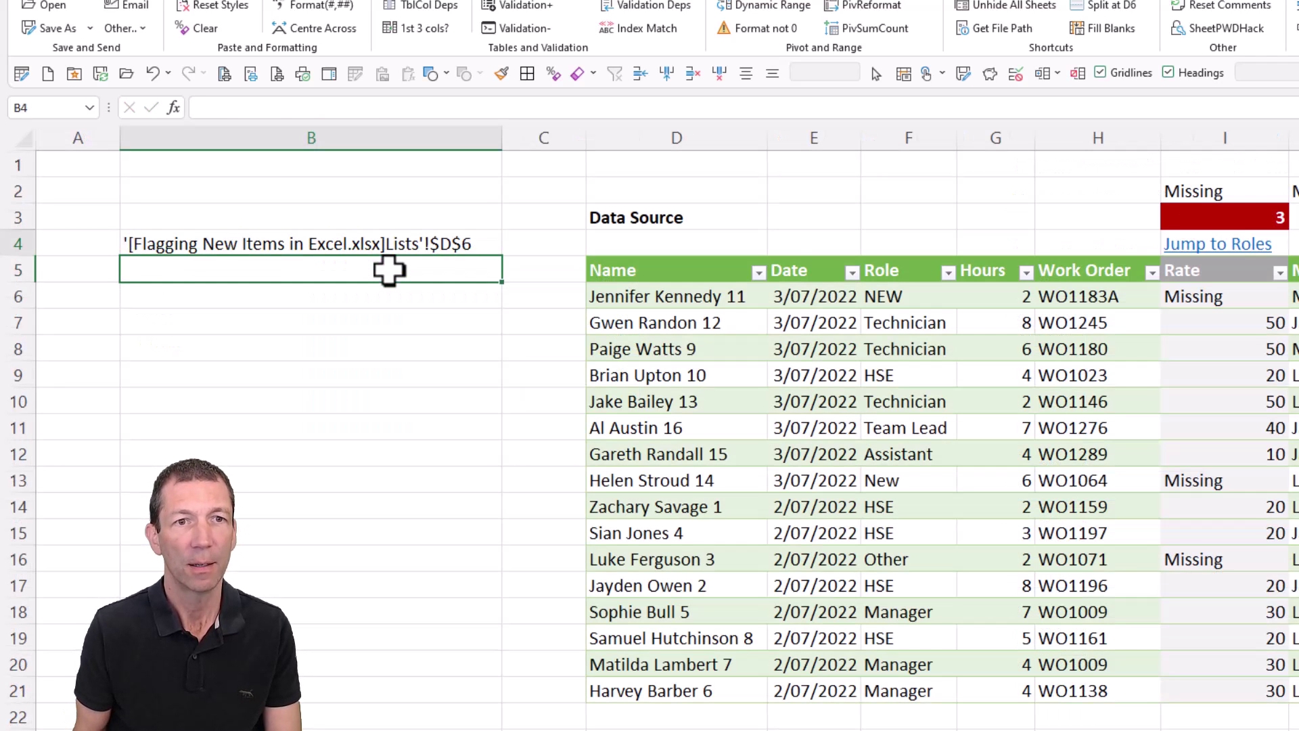
key(F2)
click(133, 242)
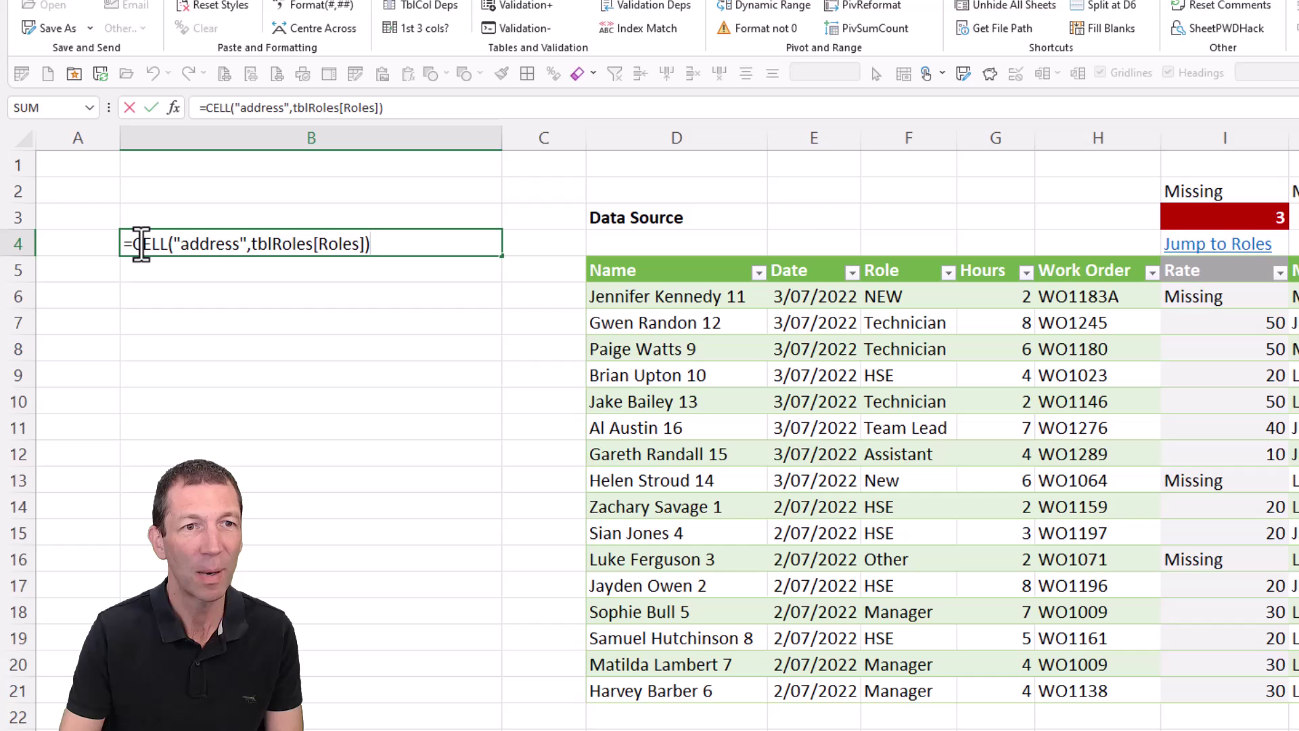
text(hyperl)
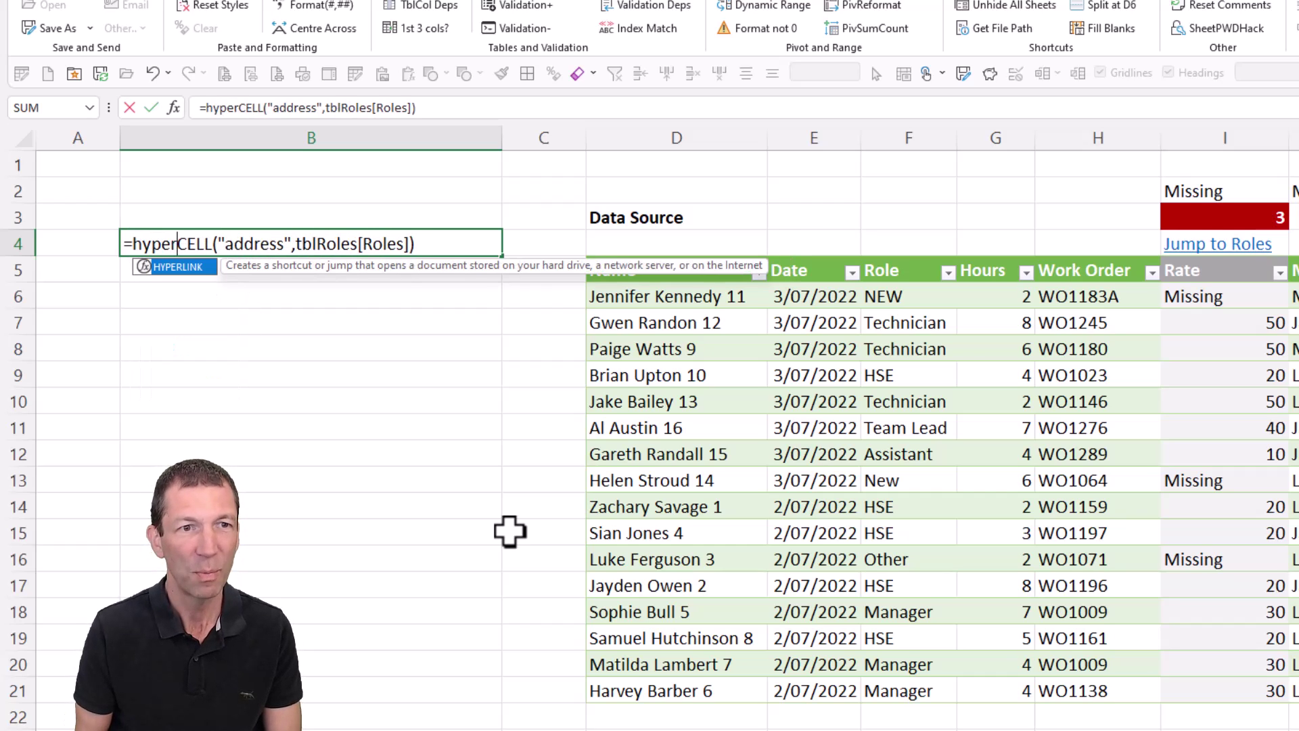
key(Tab)
text("#")
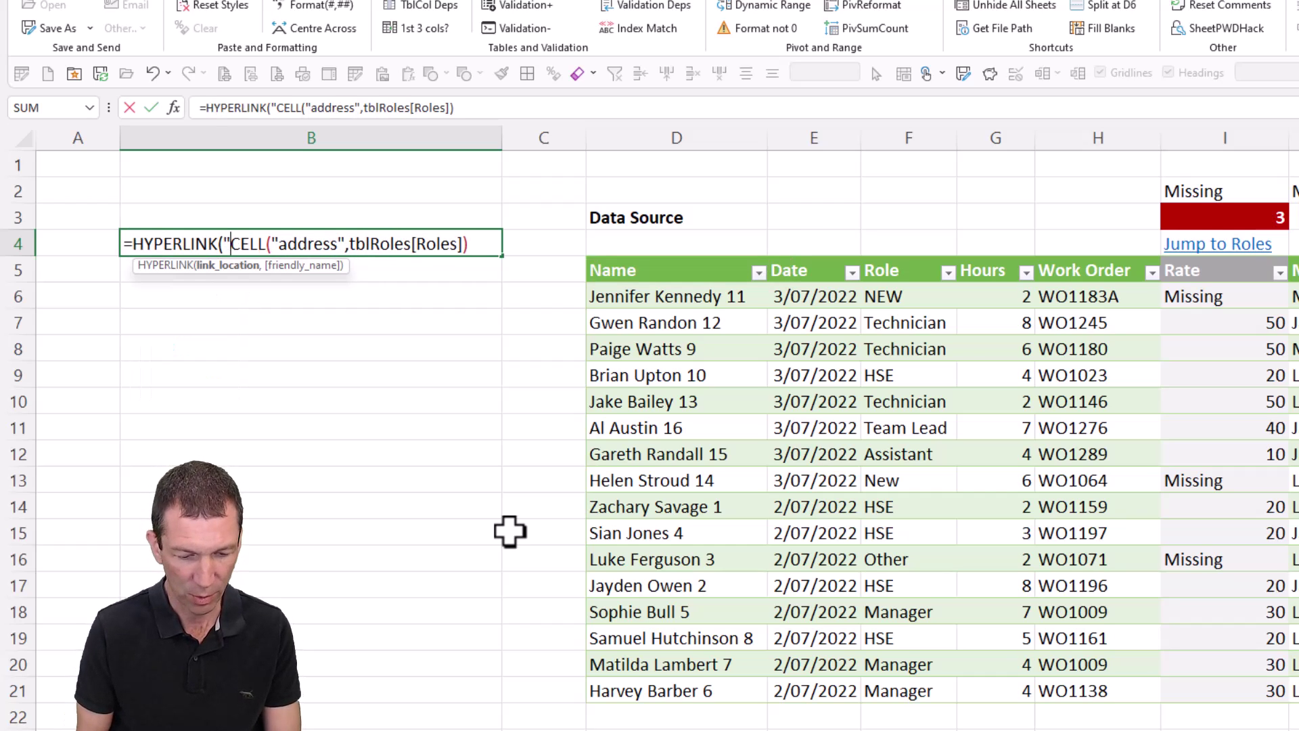
text(&)
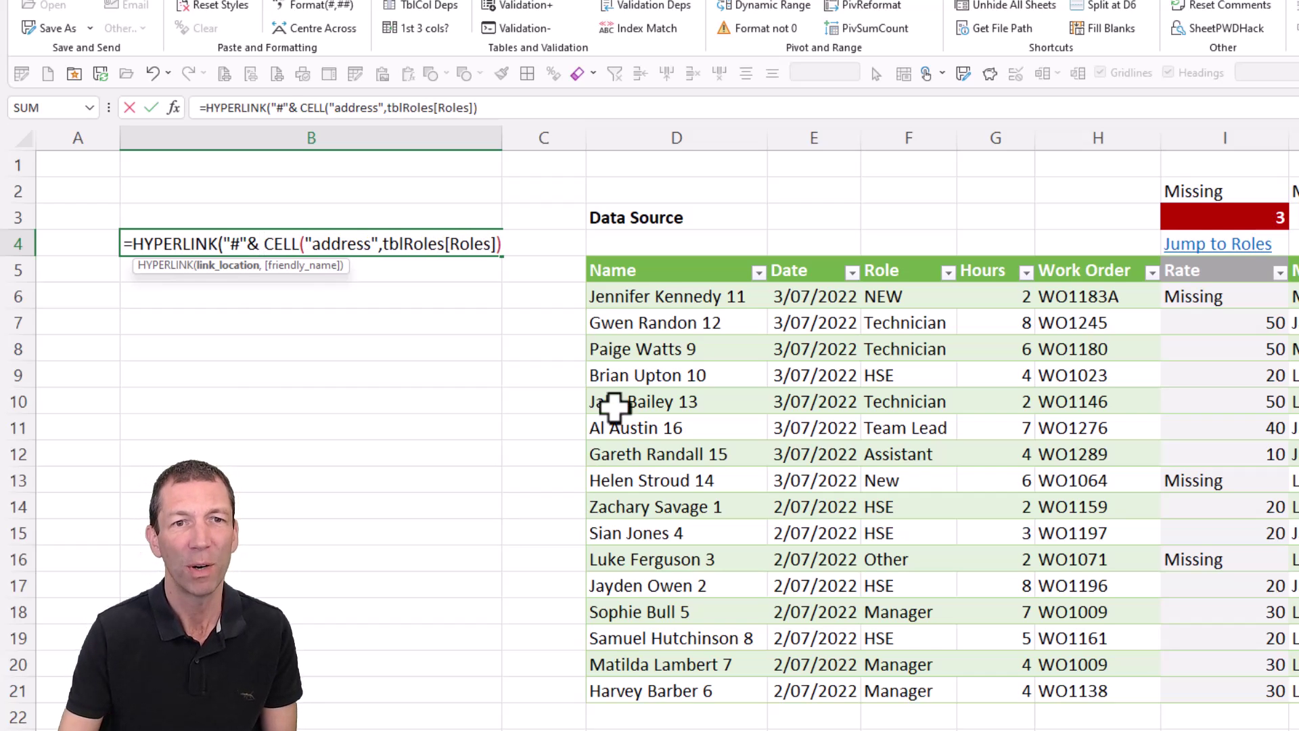
click(514, 107)
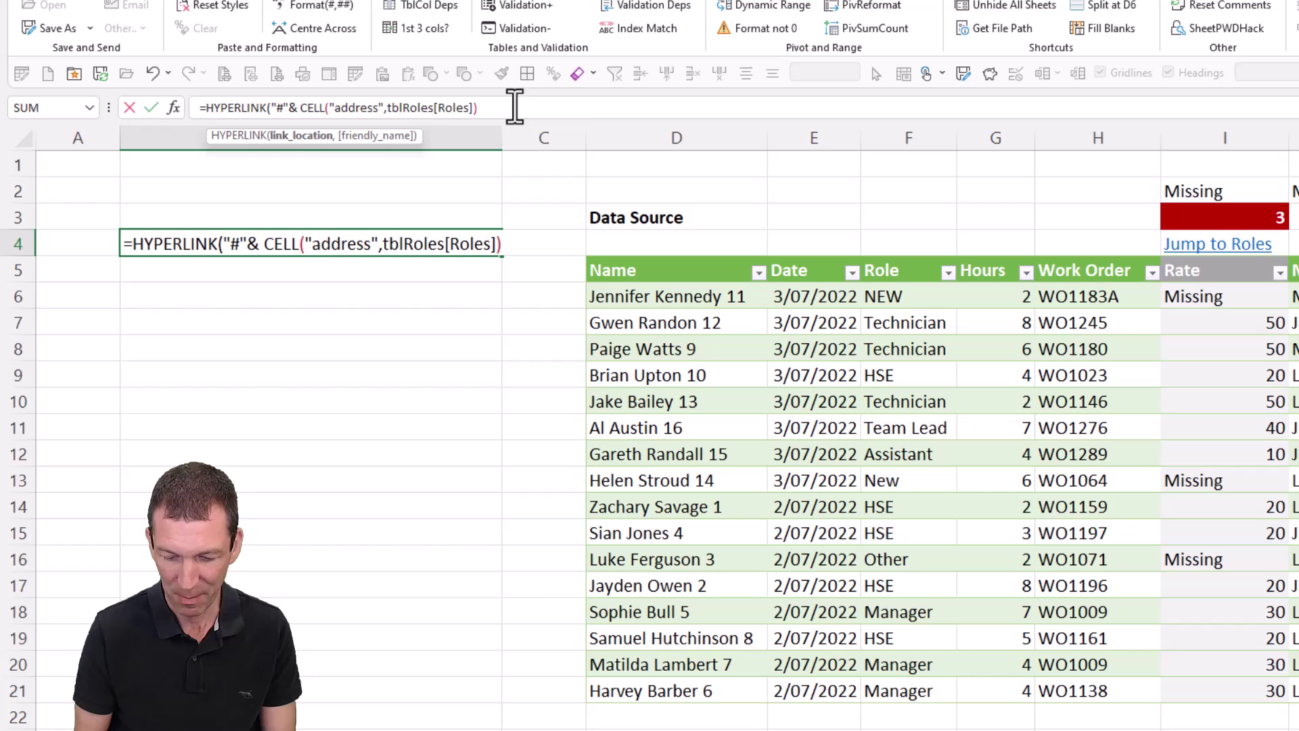
text(,)
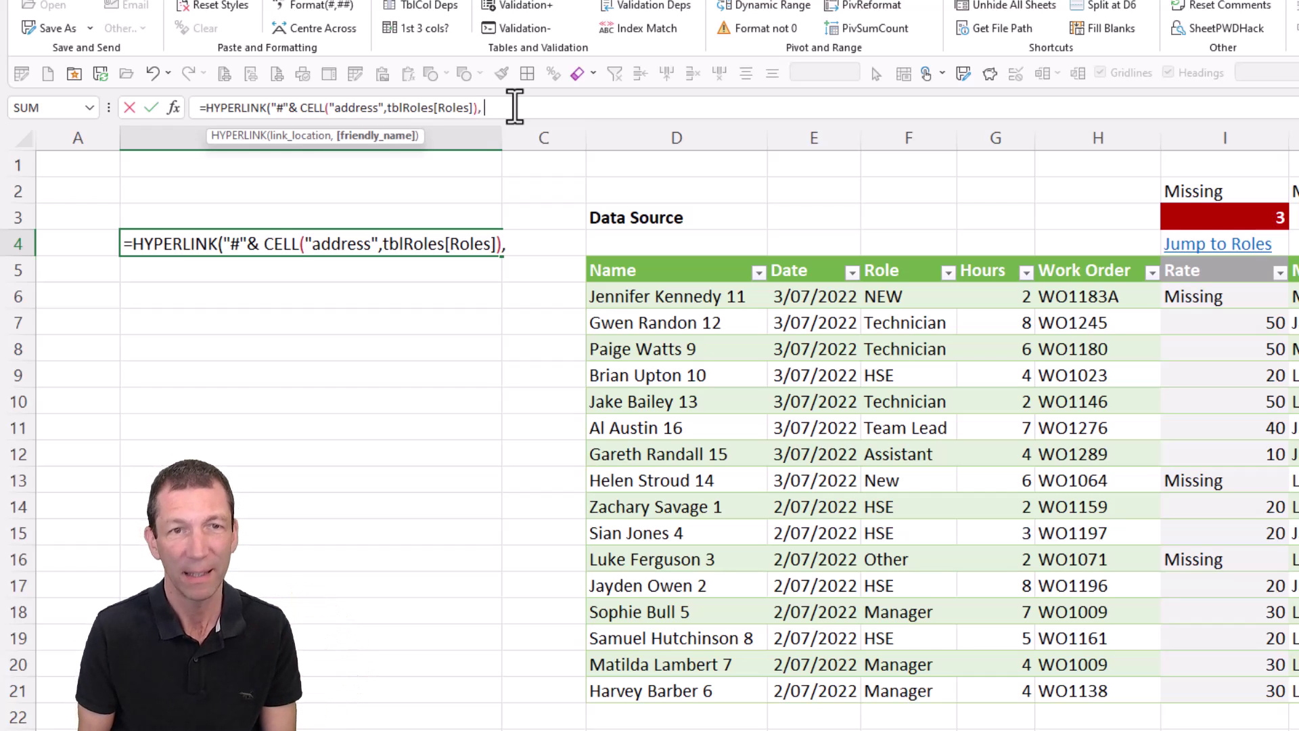
text( "Jump)
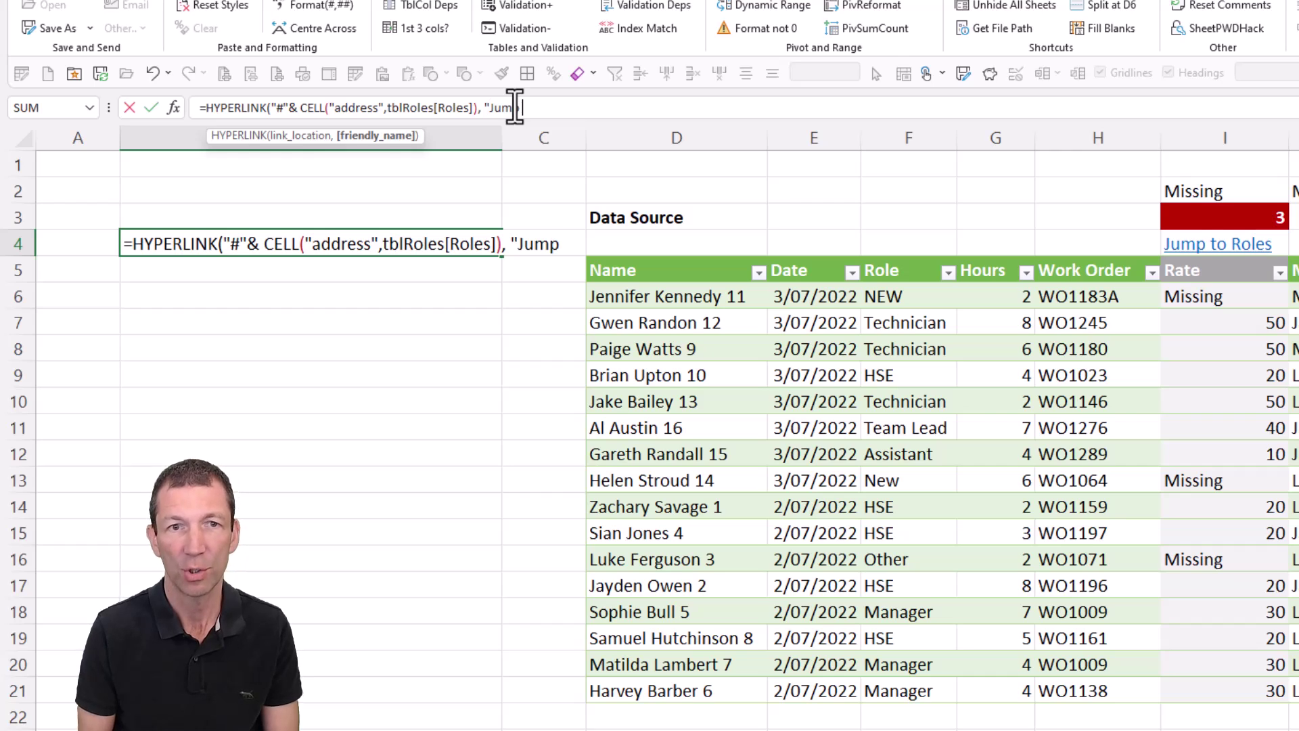
text( to Roles)
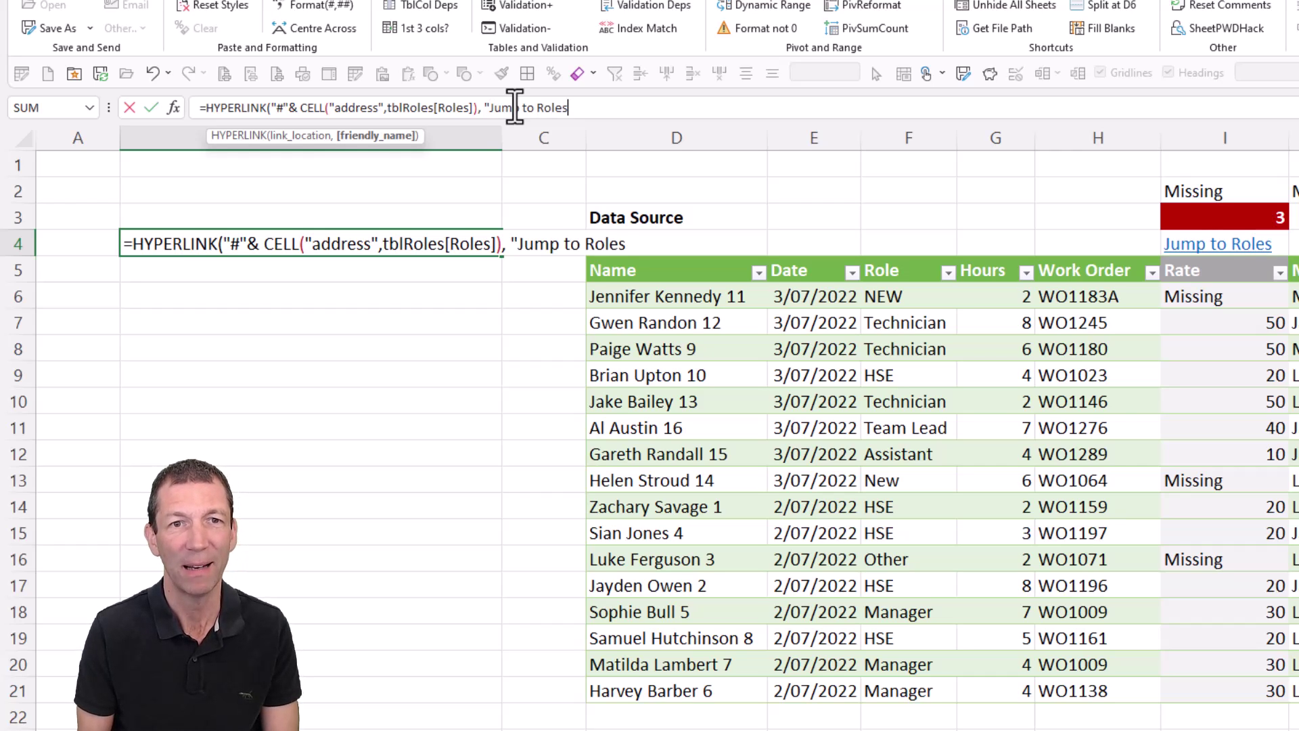
text(" ))
key(ctrl+Return)
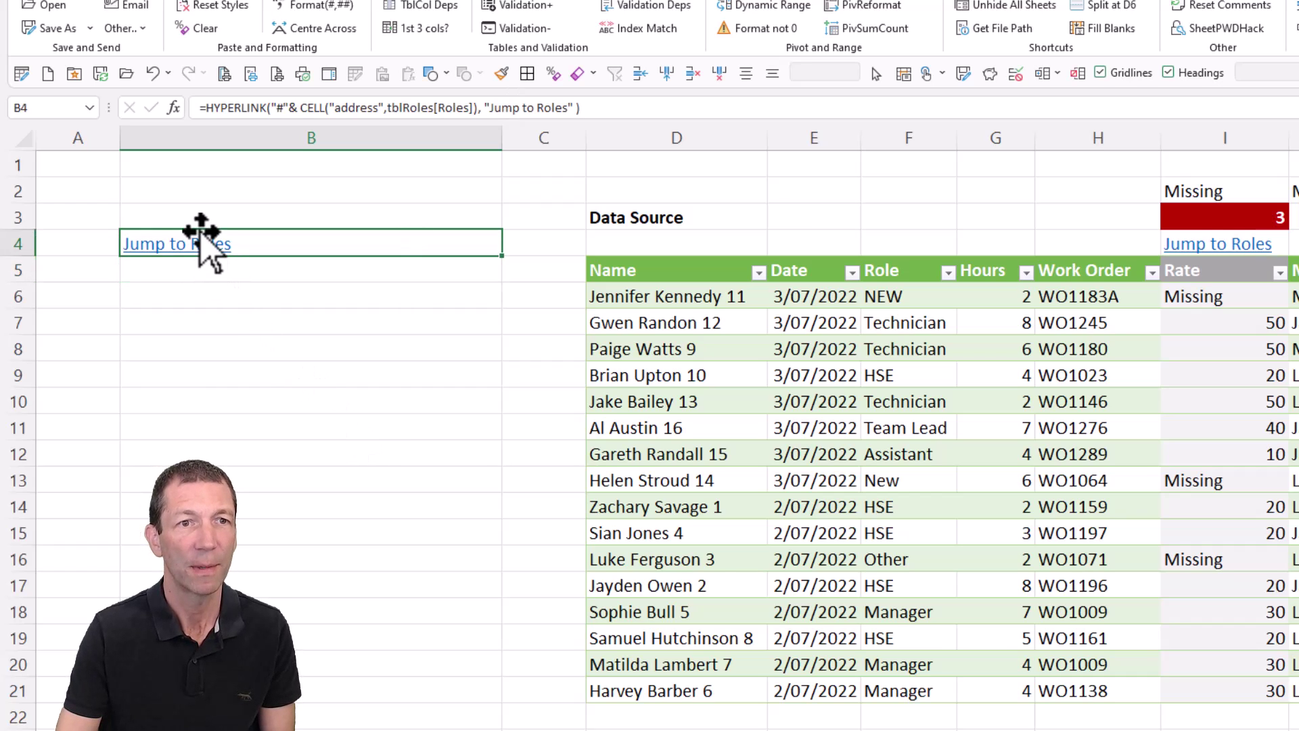
Follow the B4 link and rename the tblRoles header Roles to Role
click(201, 254)
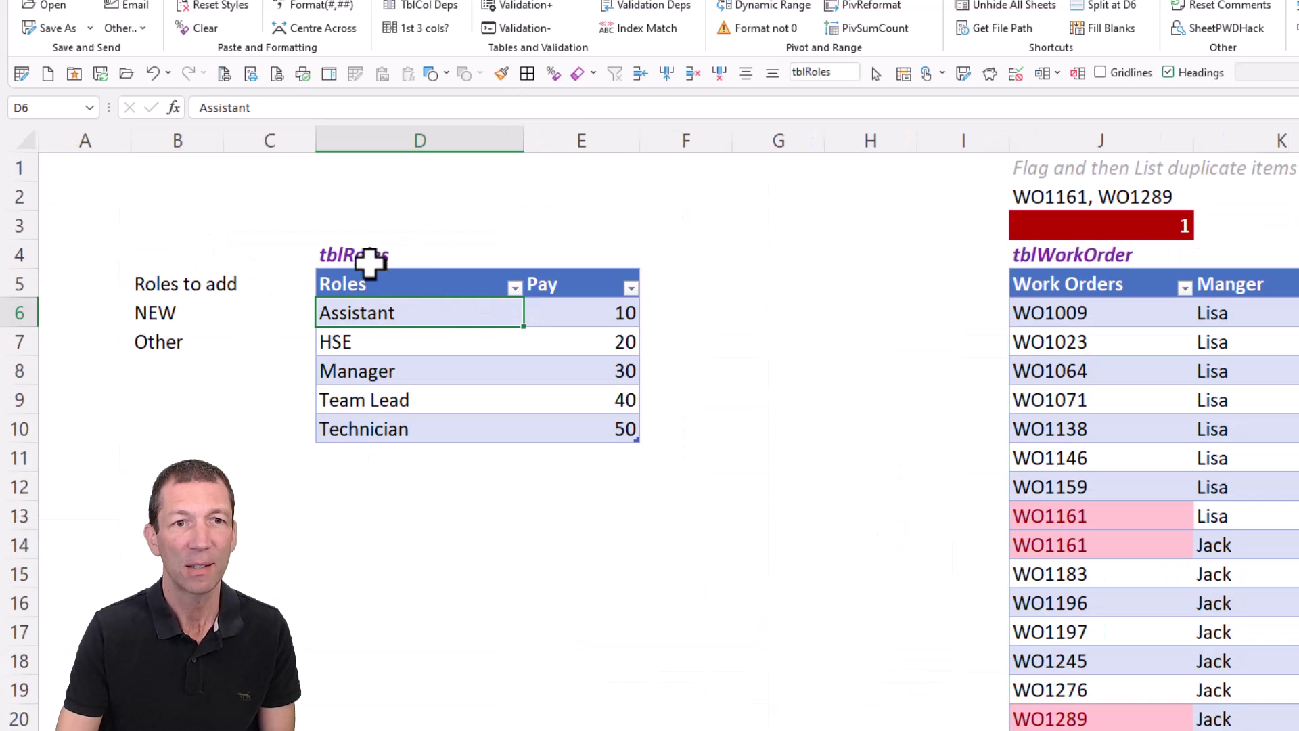
click(406, 275)
drag(399, 280, 394, 286)
double_click(393, 286)
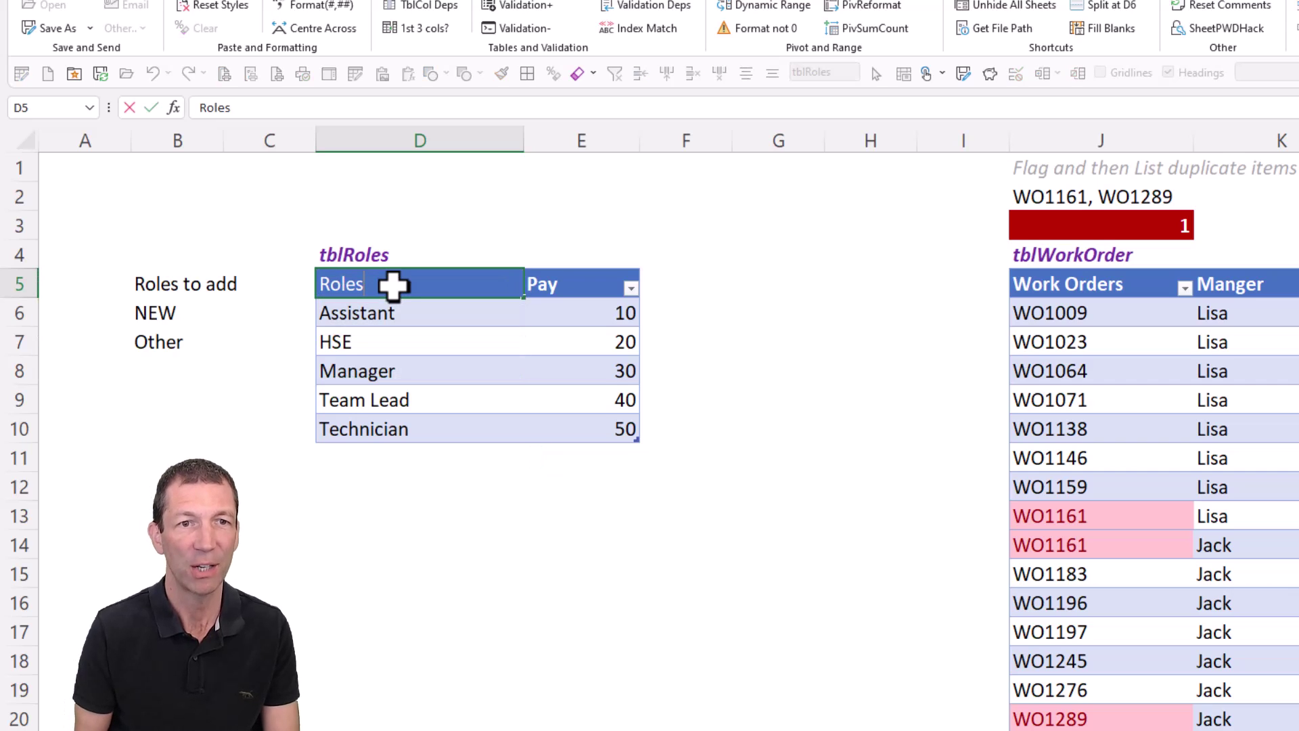
key(Return)
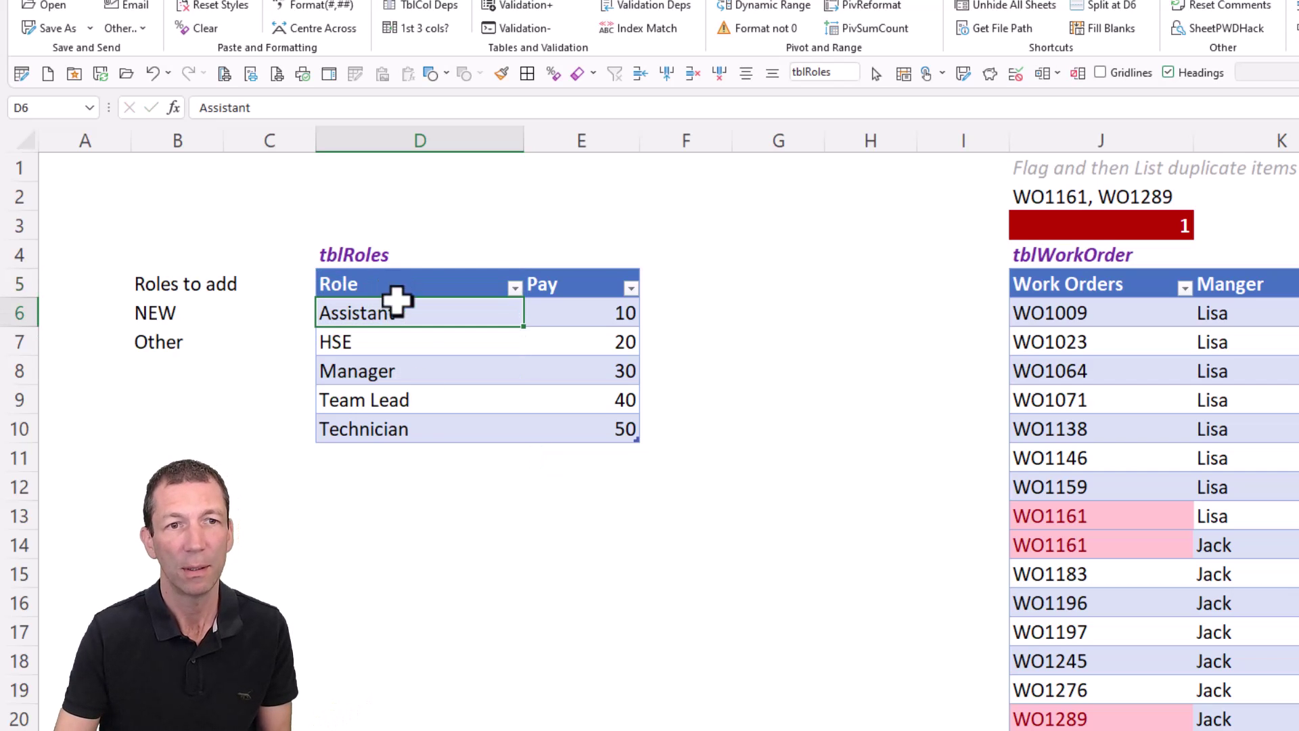
Test both links: B4 still works, I4 gives an invalid reference; inspect I4's formula
key(ctrl+Page_Up)
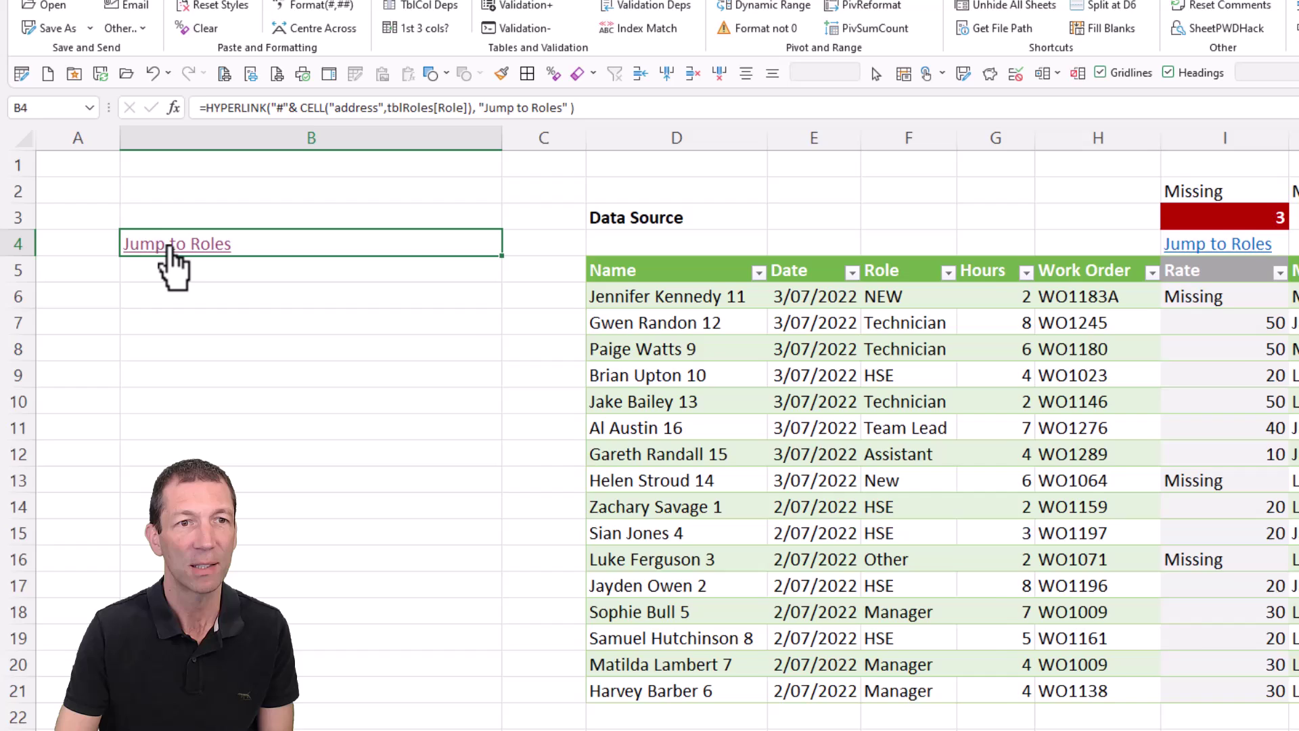
click(169, 247)
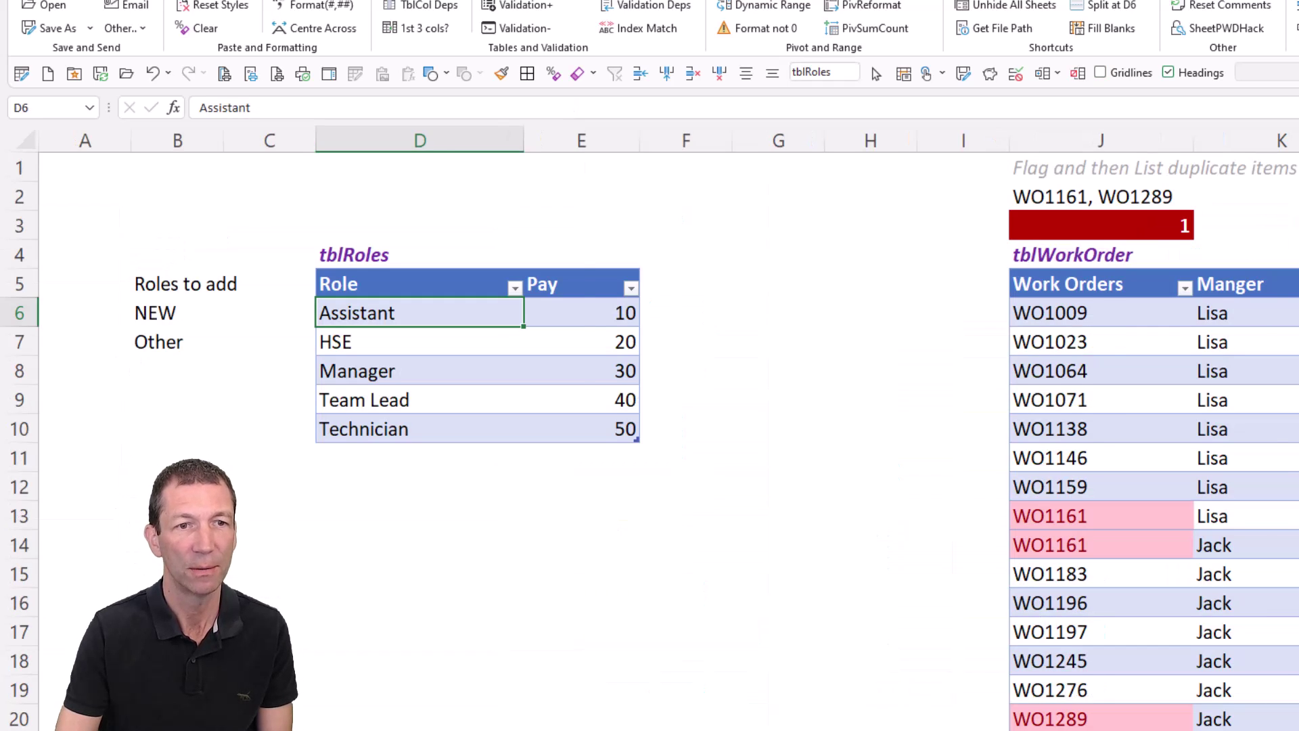
key(ctrl+Page_Up)
click(1208, 249)
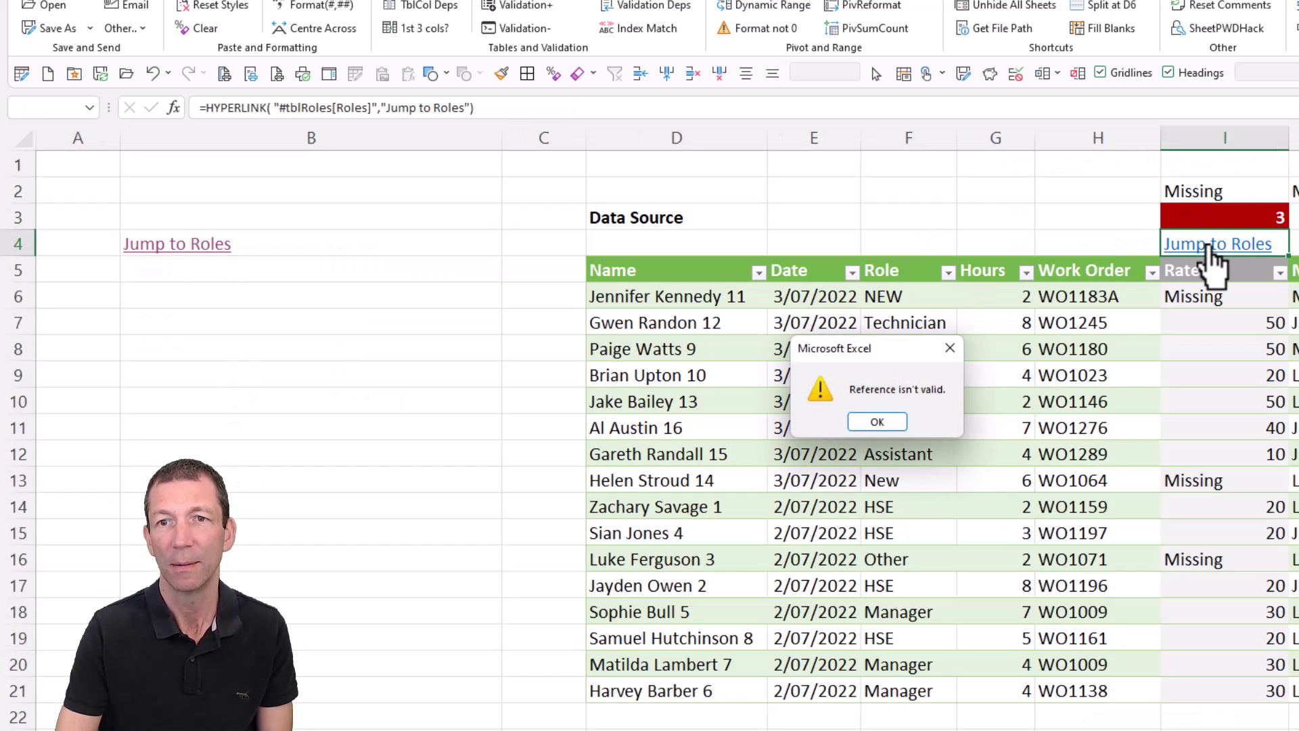
click(877, 421)
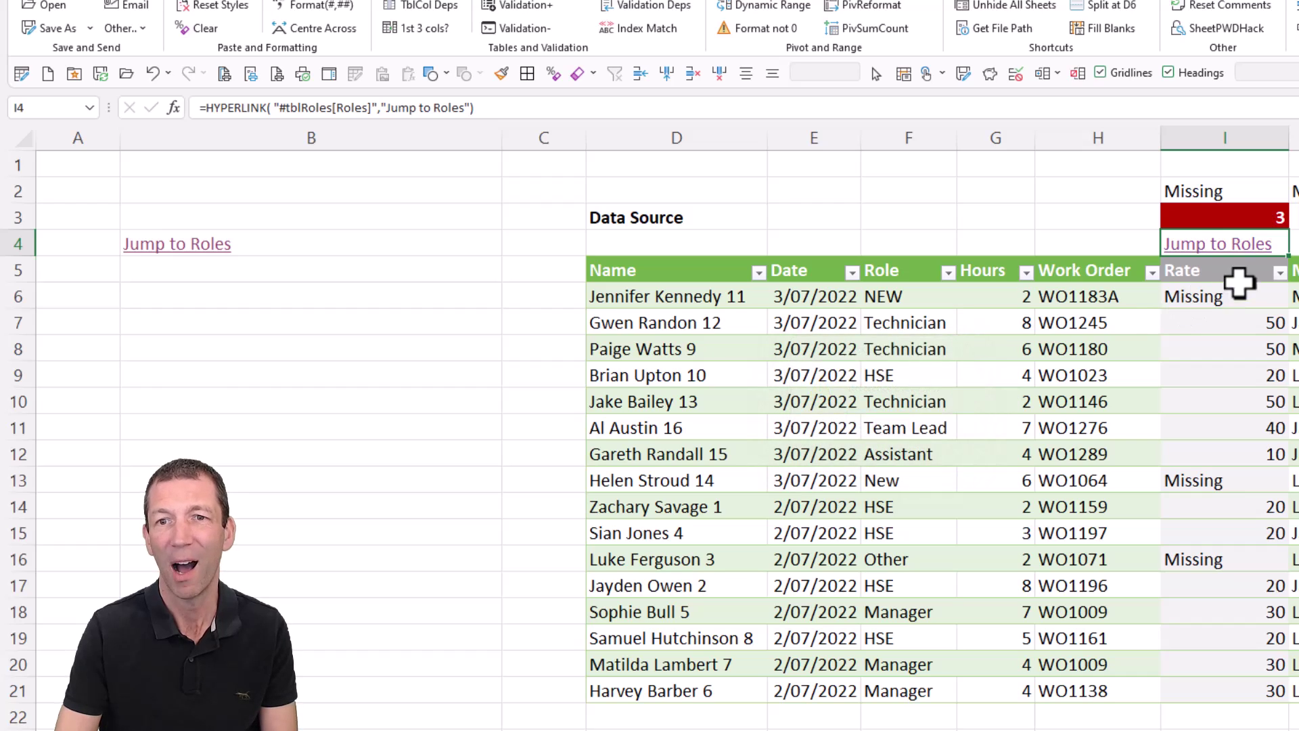
key(F2)
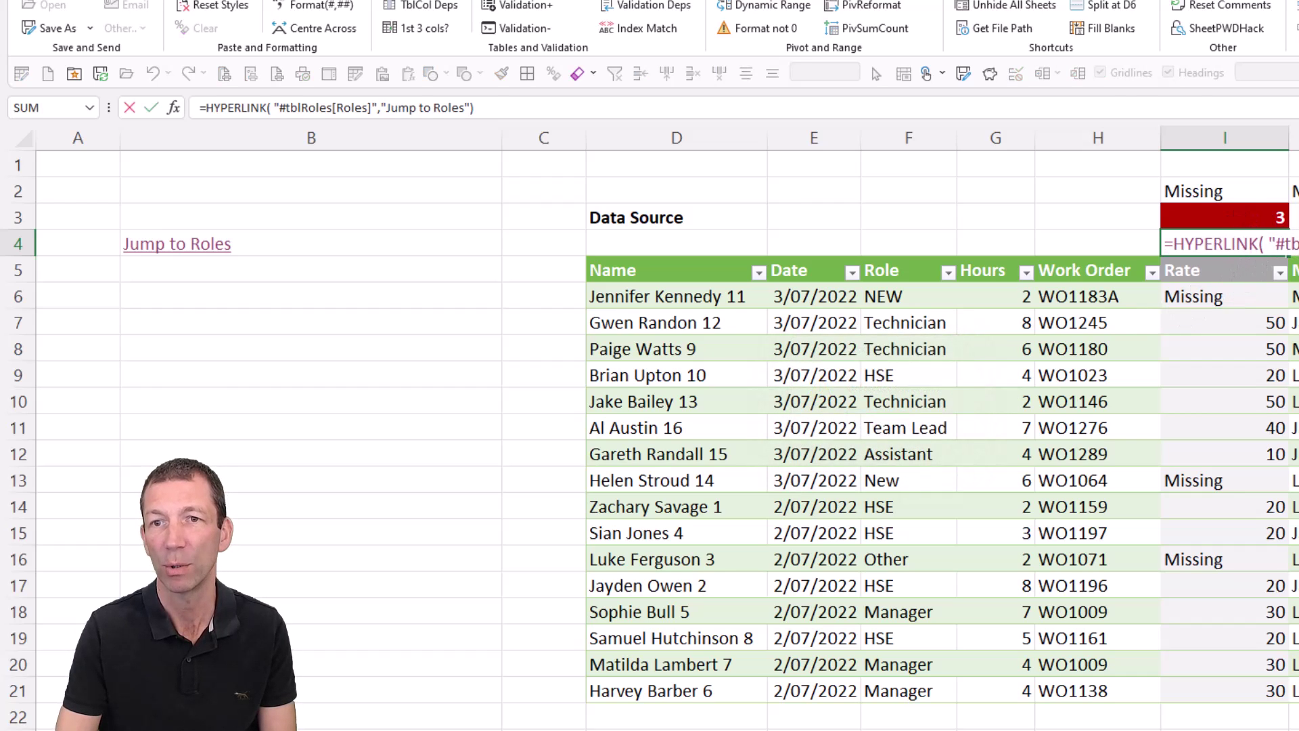
key(Escape)
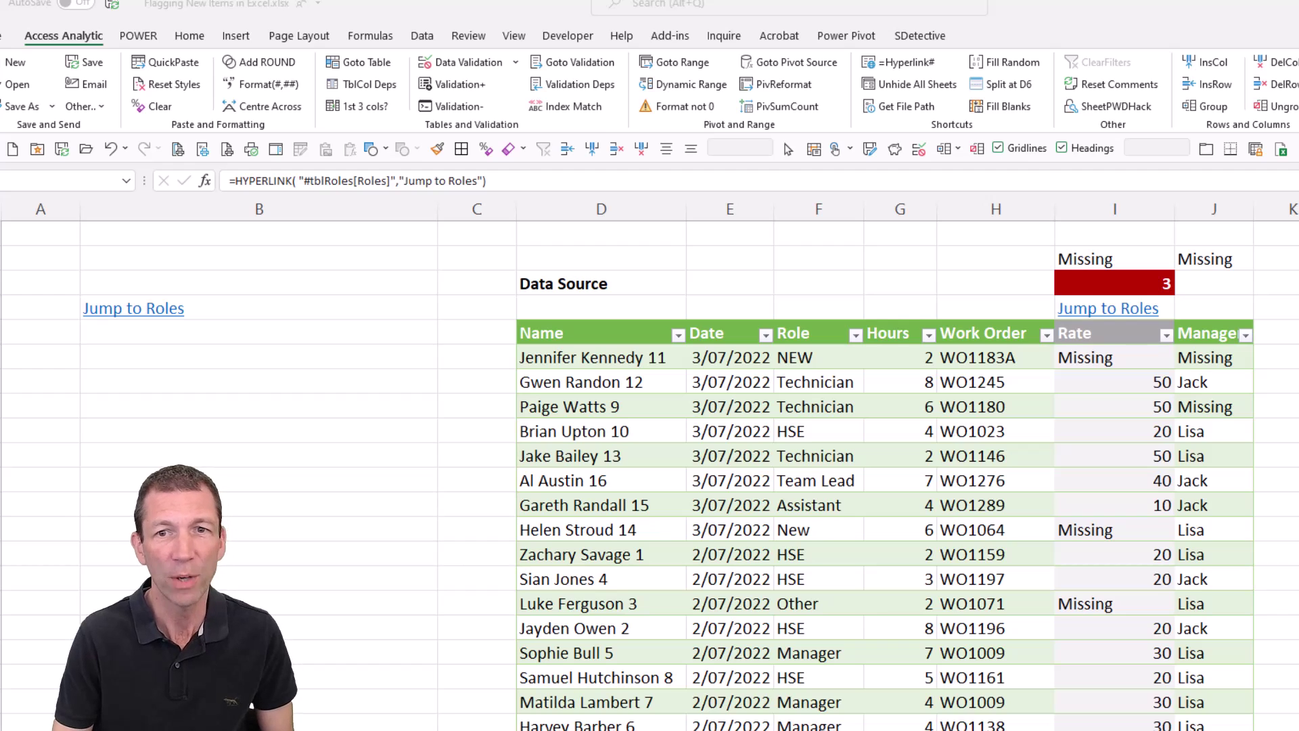
Follow Jump to Roles and type a New Roles heading beside tblRoles
click(1108, 308)
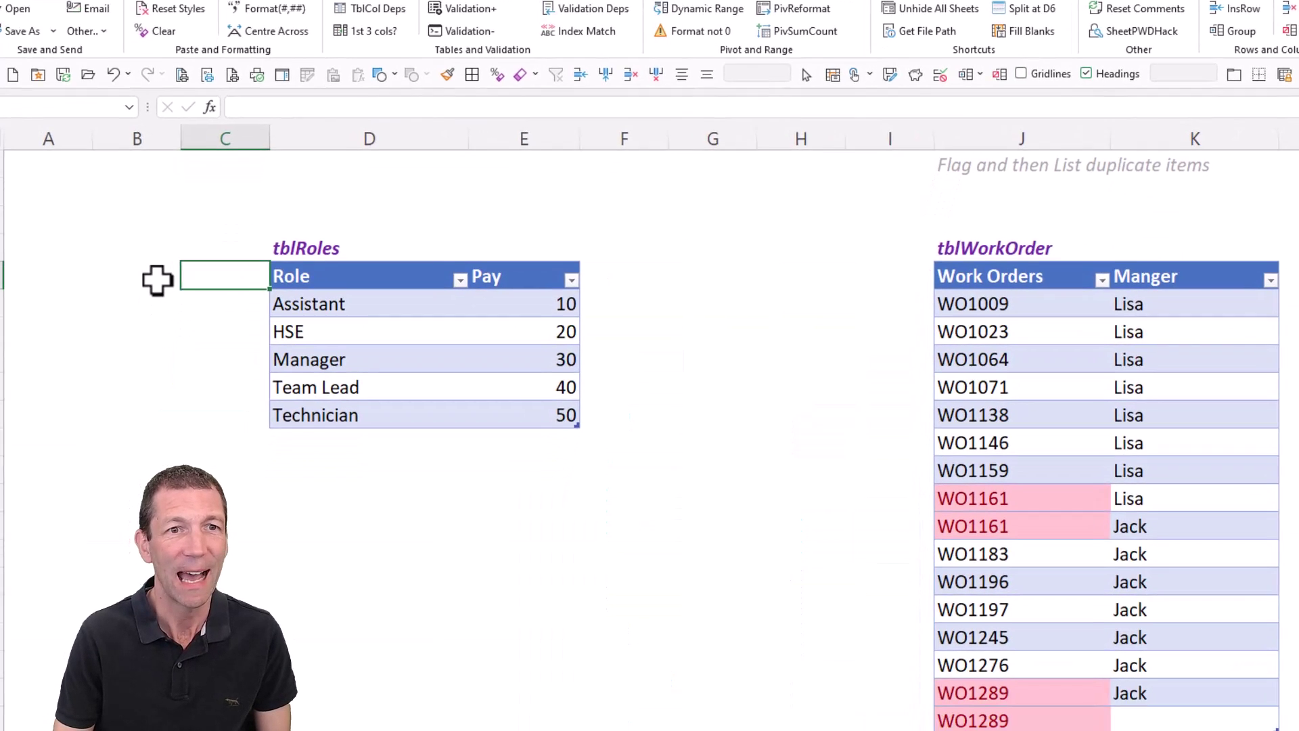
click(147, 346)
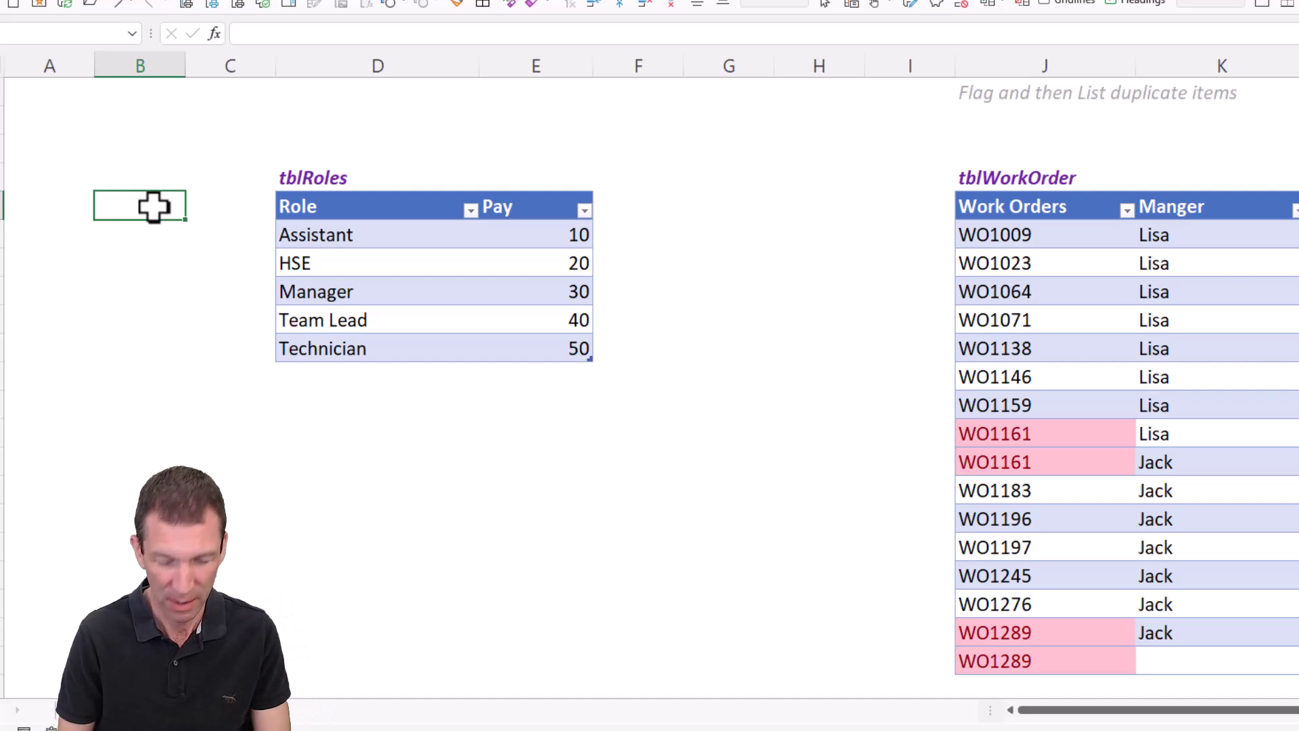
text(New Roles)
key(Return)
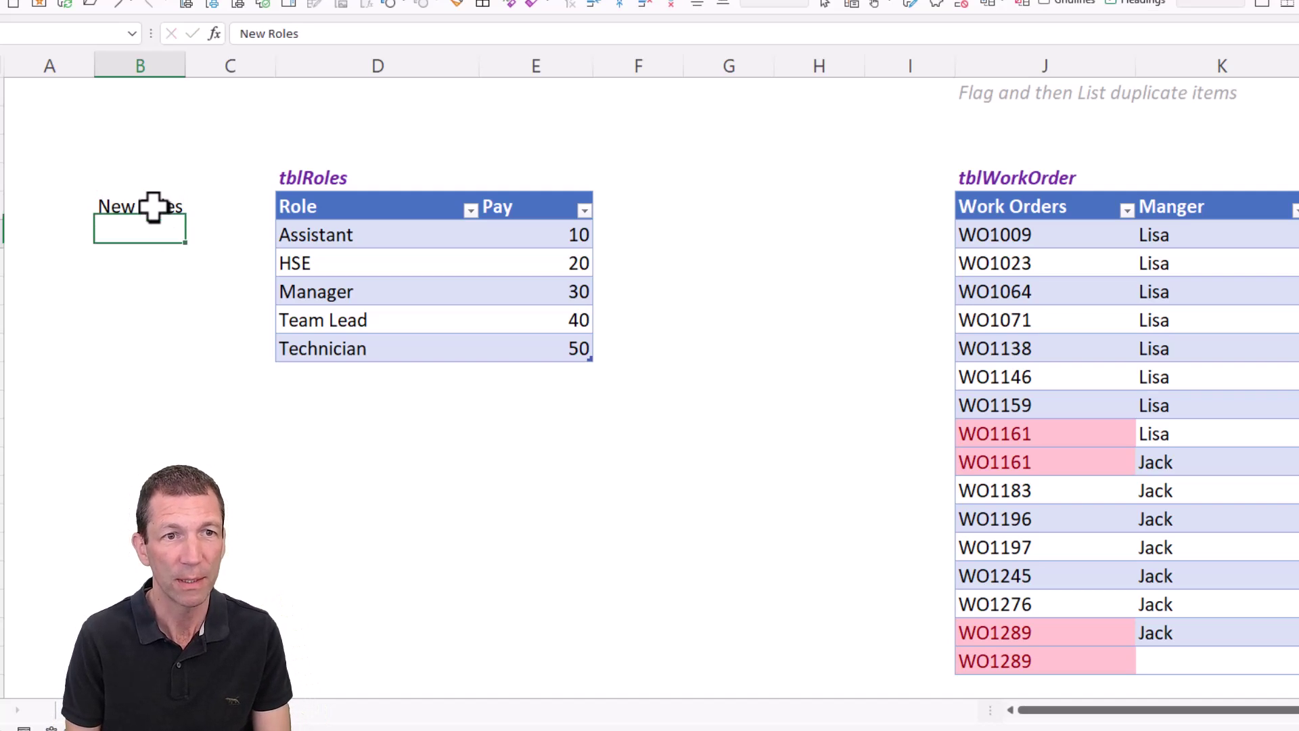
Enter =FILTER(WorkedHours[Role],WorkedHours[Rate]=Data!$I$2) below the heading and check the spilled roles
text(=filte)
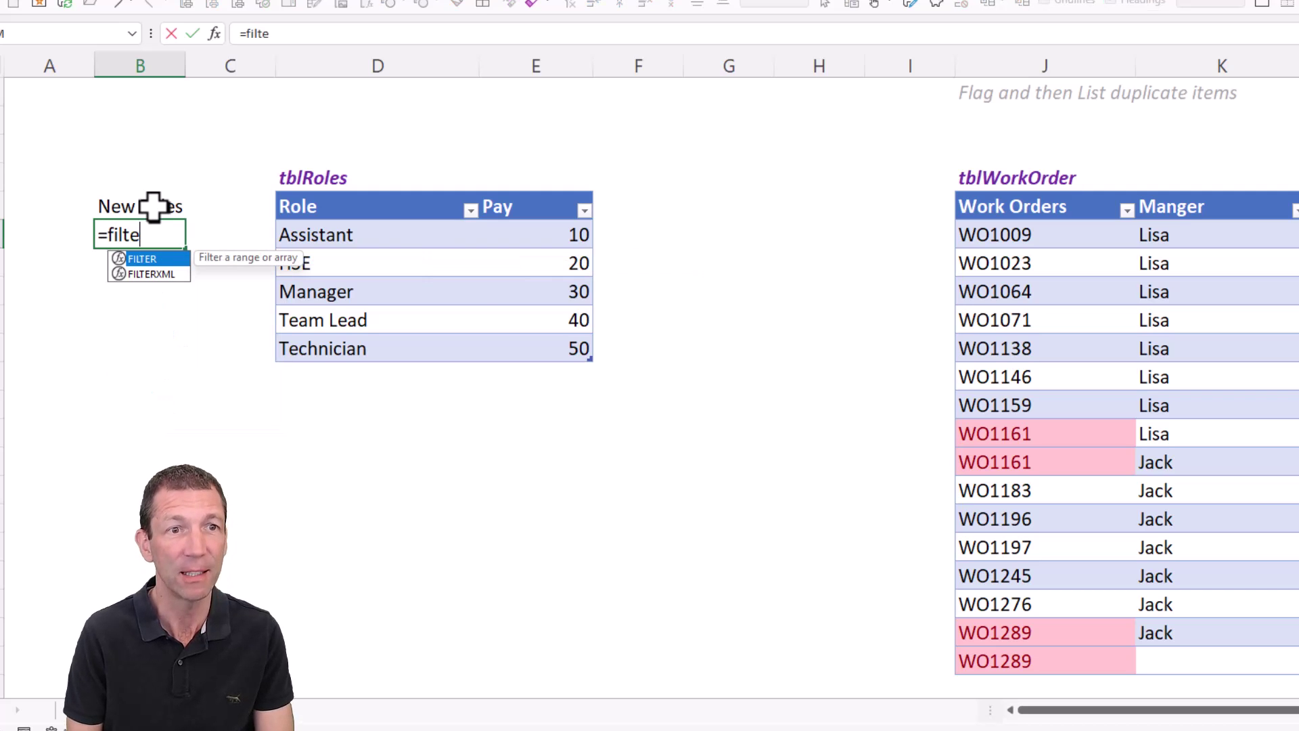
key(Tab)
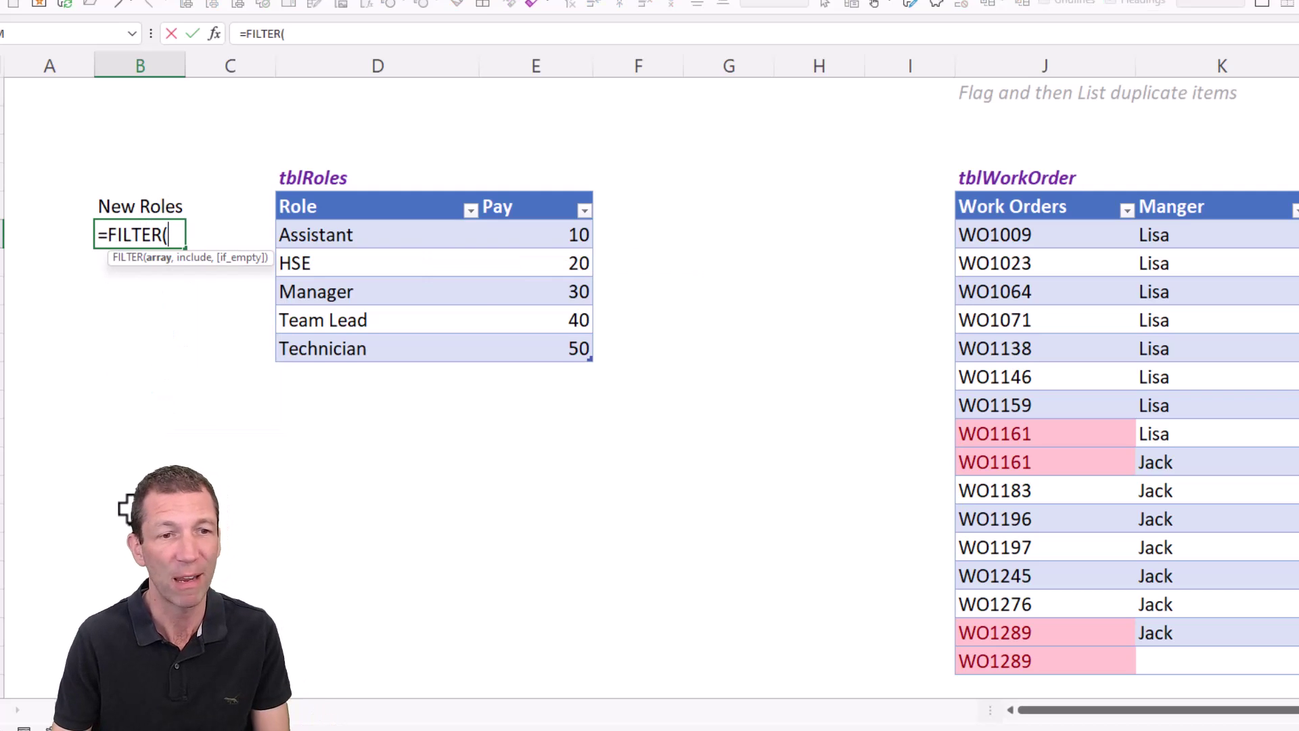
click(169, 709)
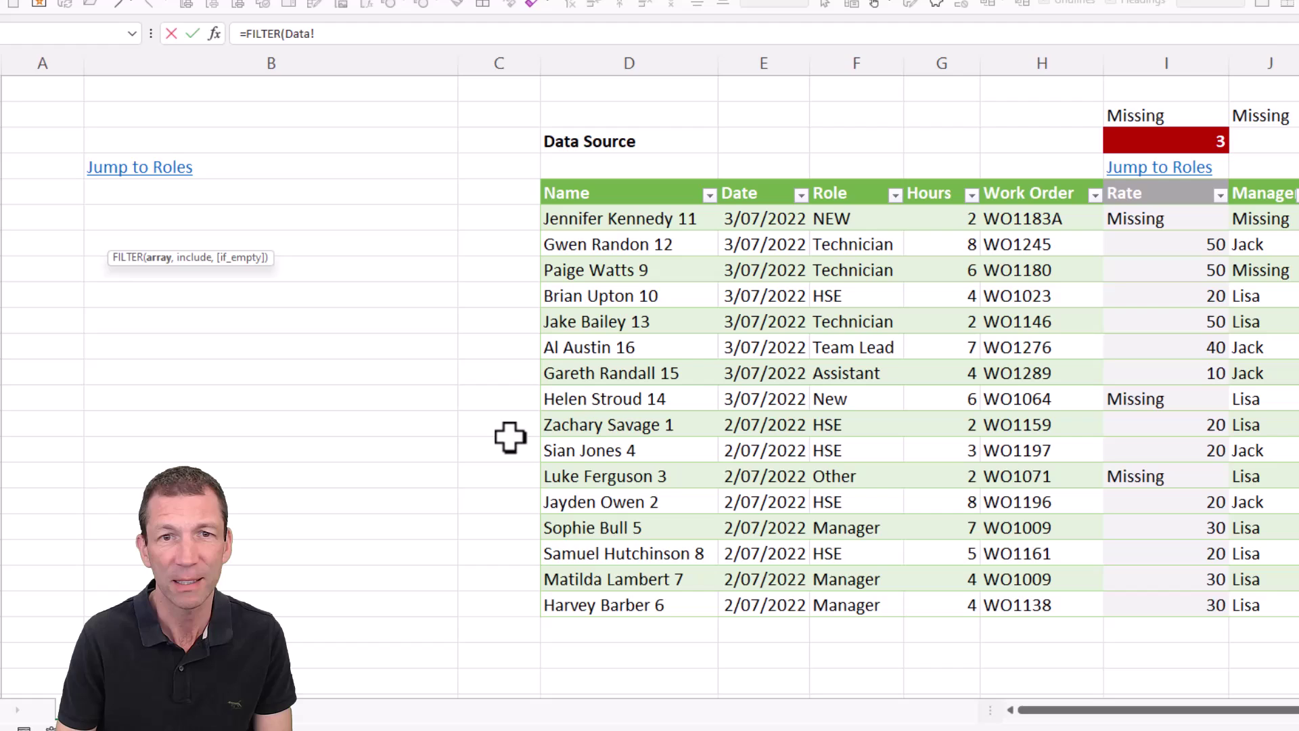
click(866, 174)
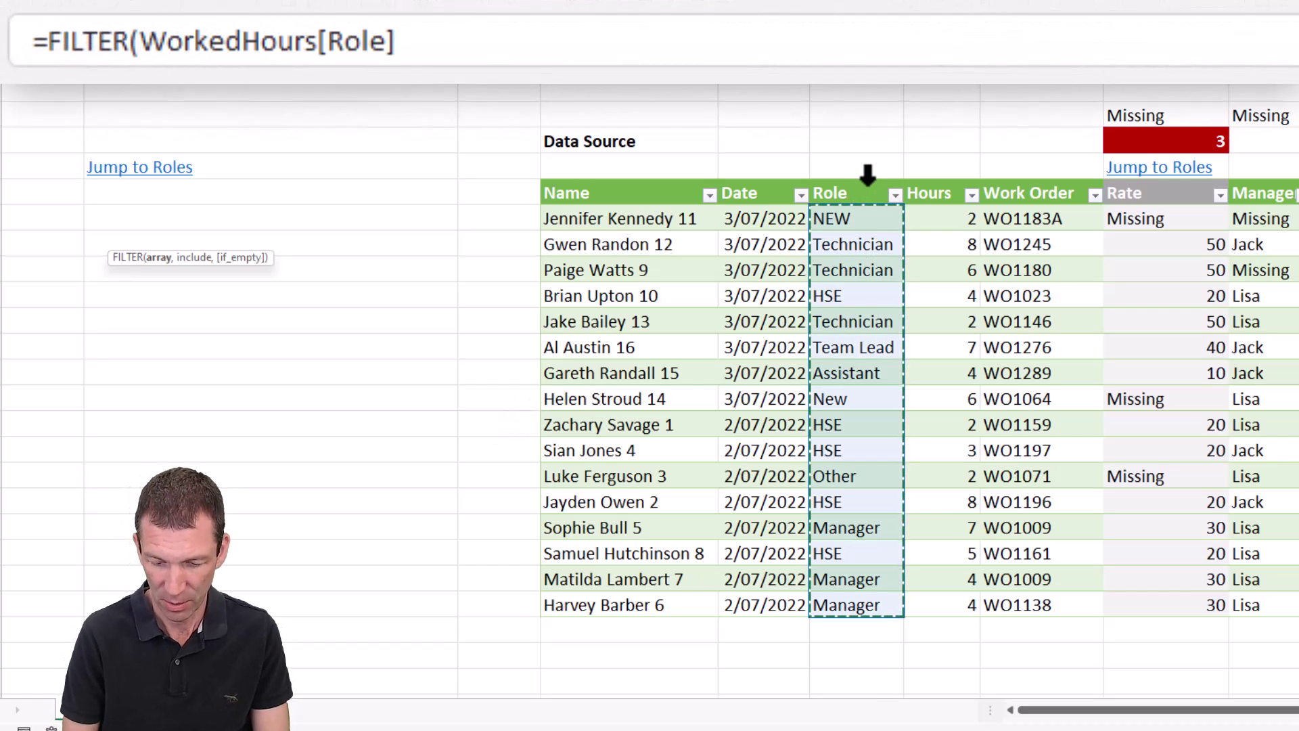
text(,)
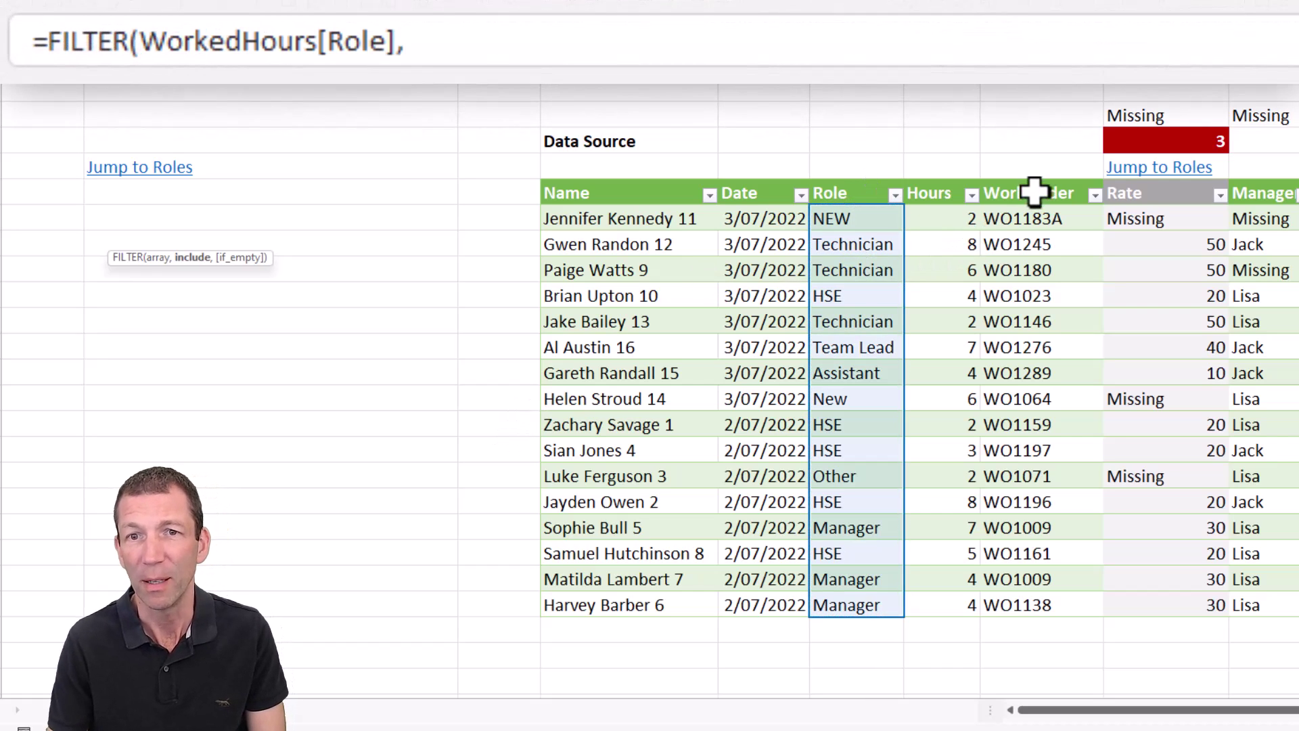
click(1136, 175)
text(=)
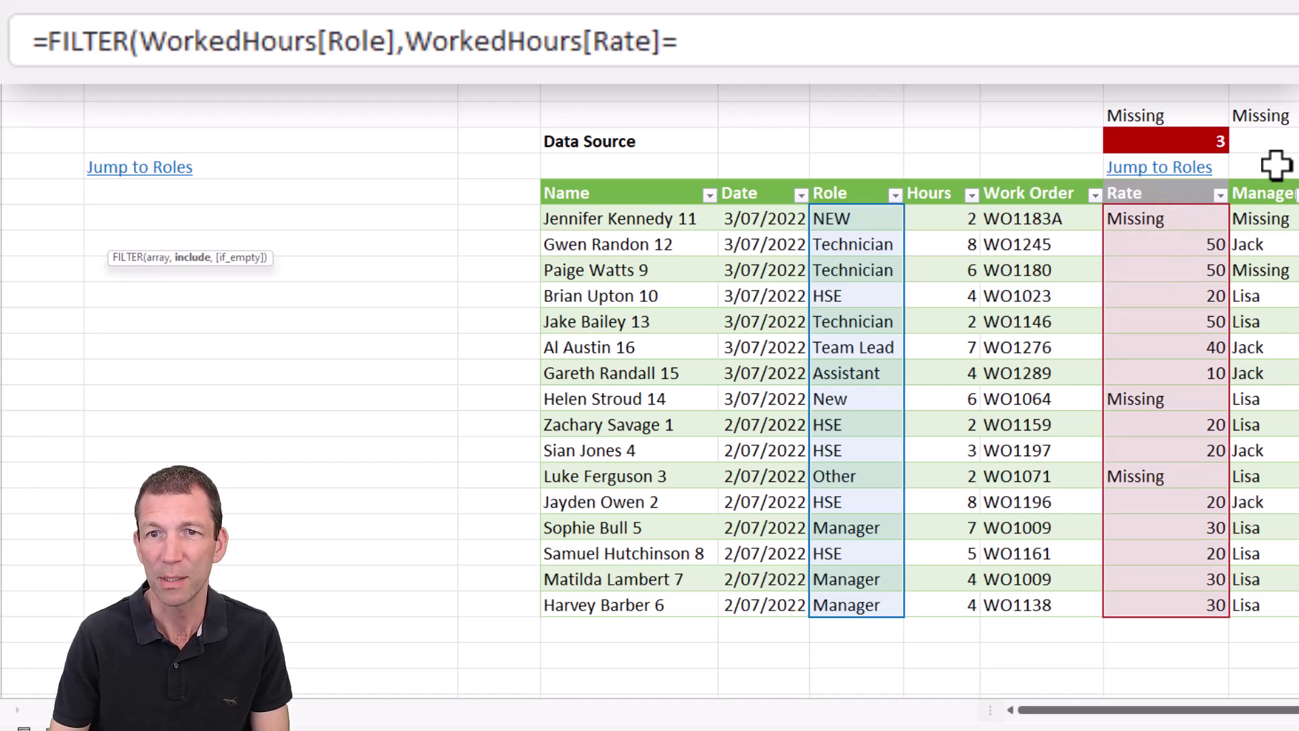
click(1157, 114)
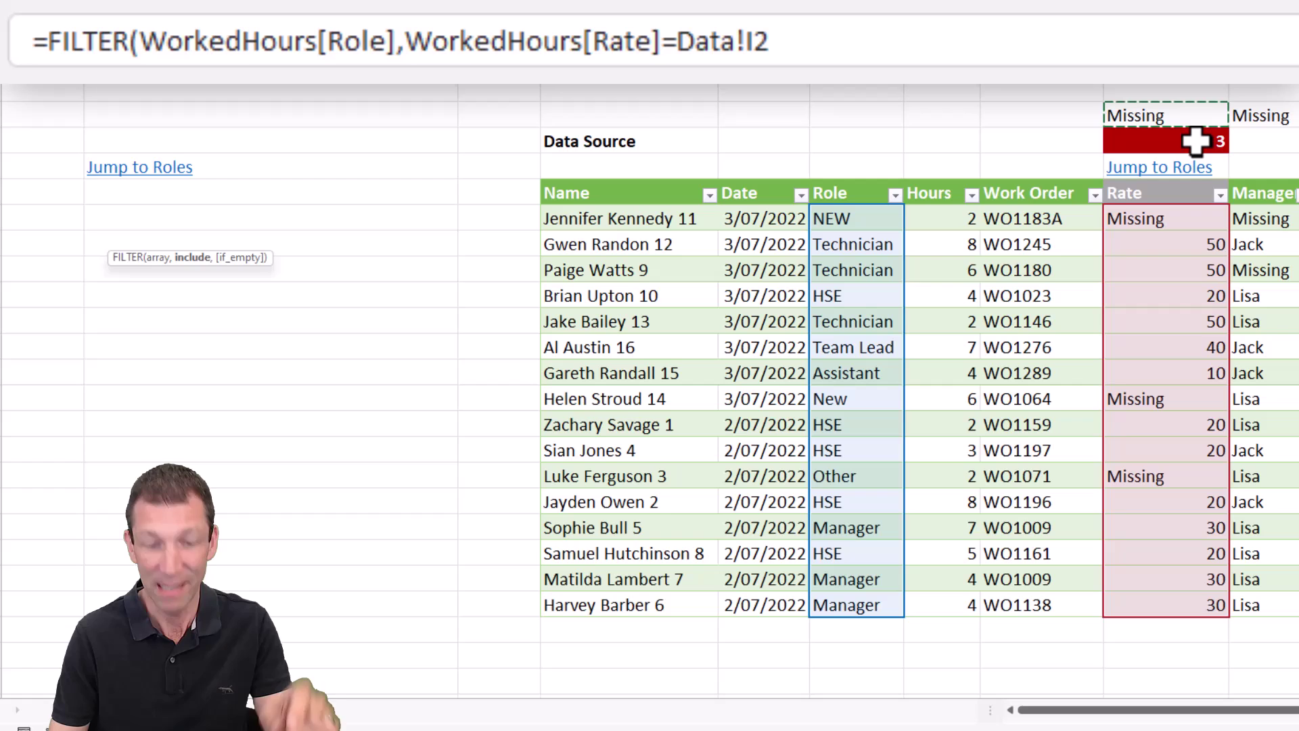
key(F4)
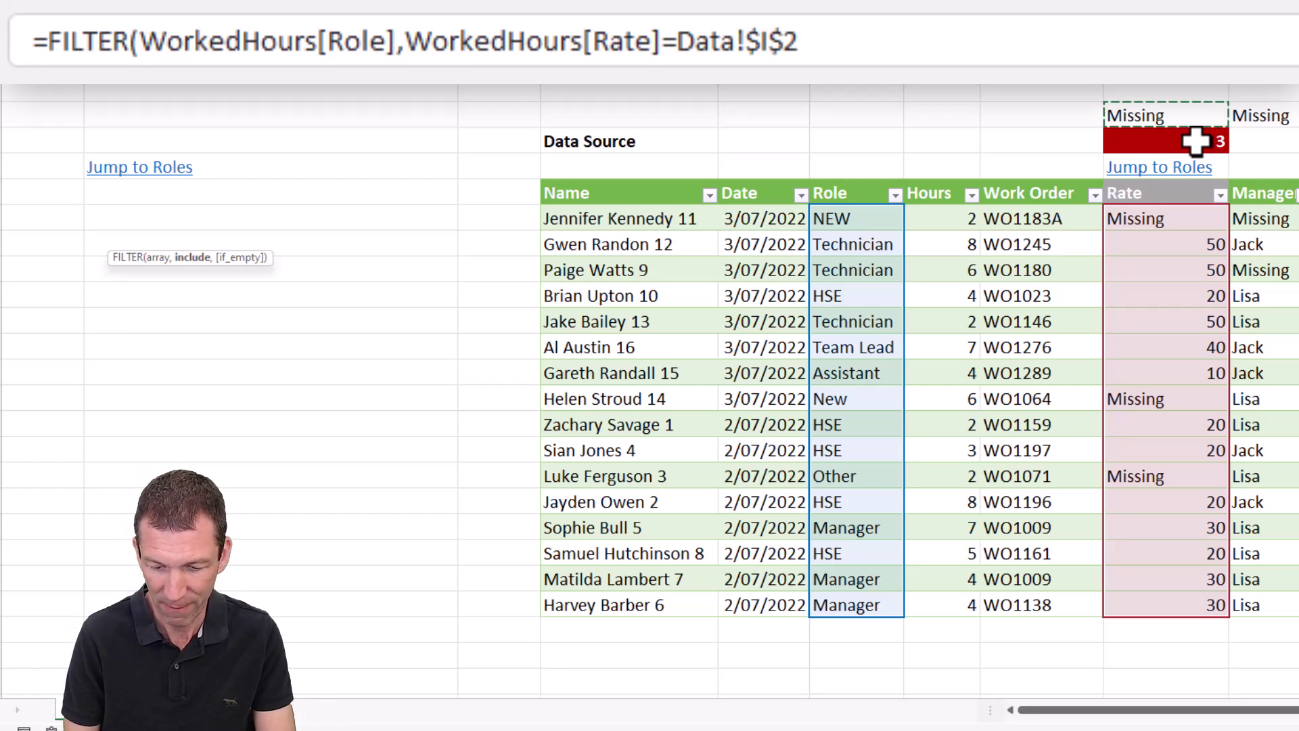
text())
key(Return)
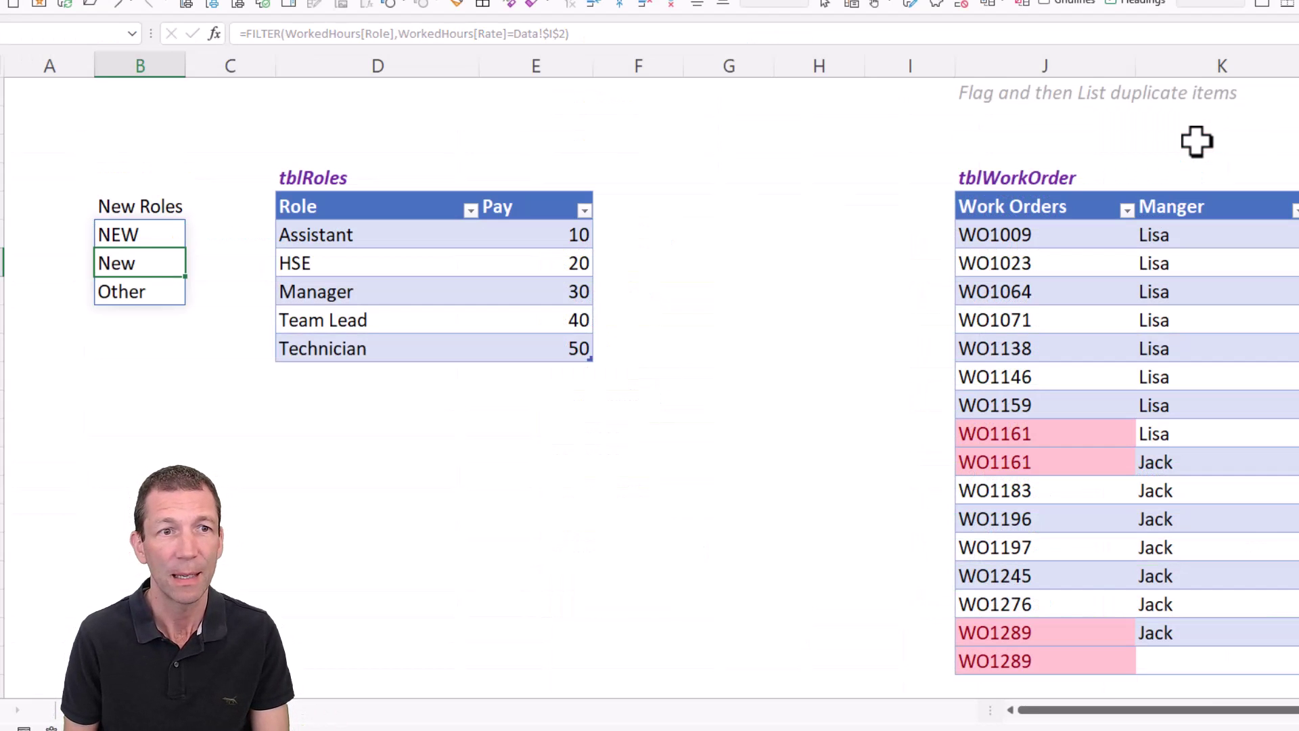
key(Up)
key(Down)
key(Down)
key(Up)
key(Up)
key(Down)
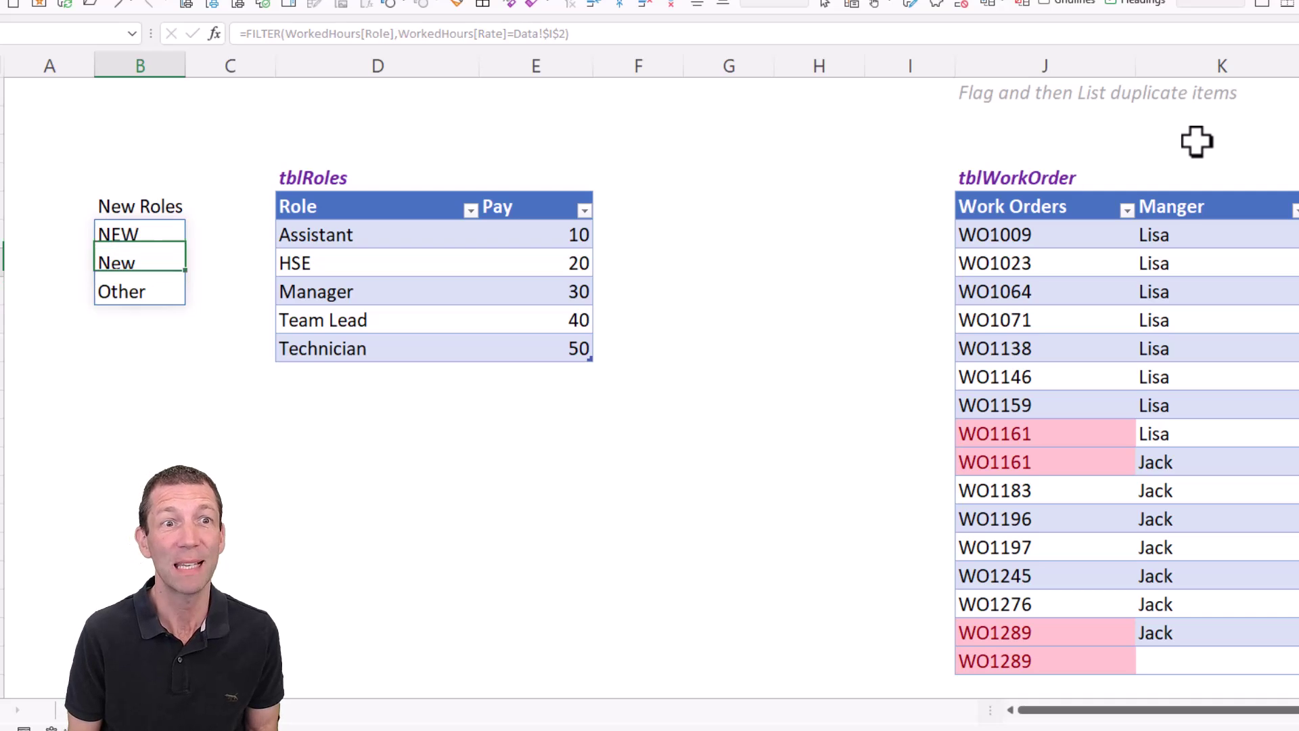
key(Down)
key(Up)
key(Up)
key(Up)
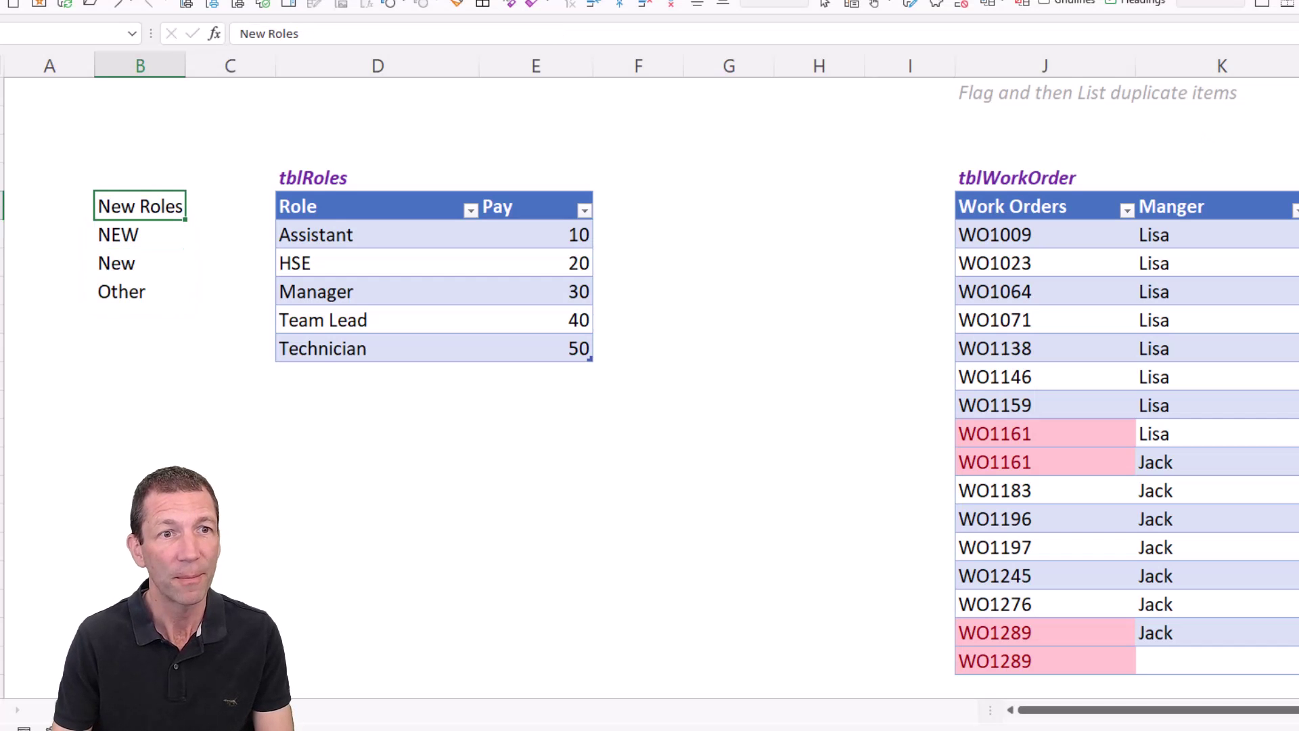
Correct the NEW role entry on the Data Source sheet to New
click(111, 242)
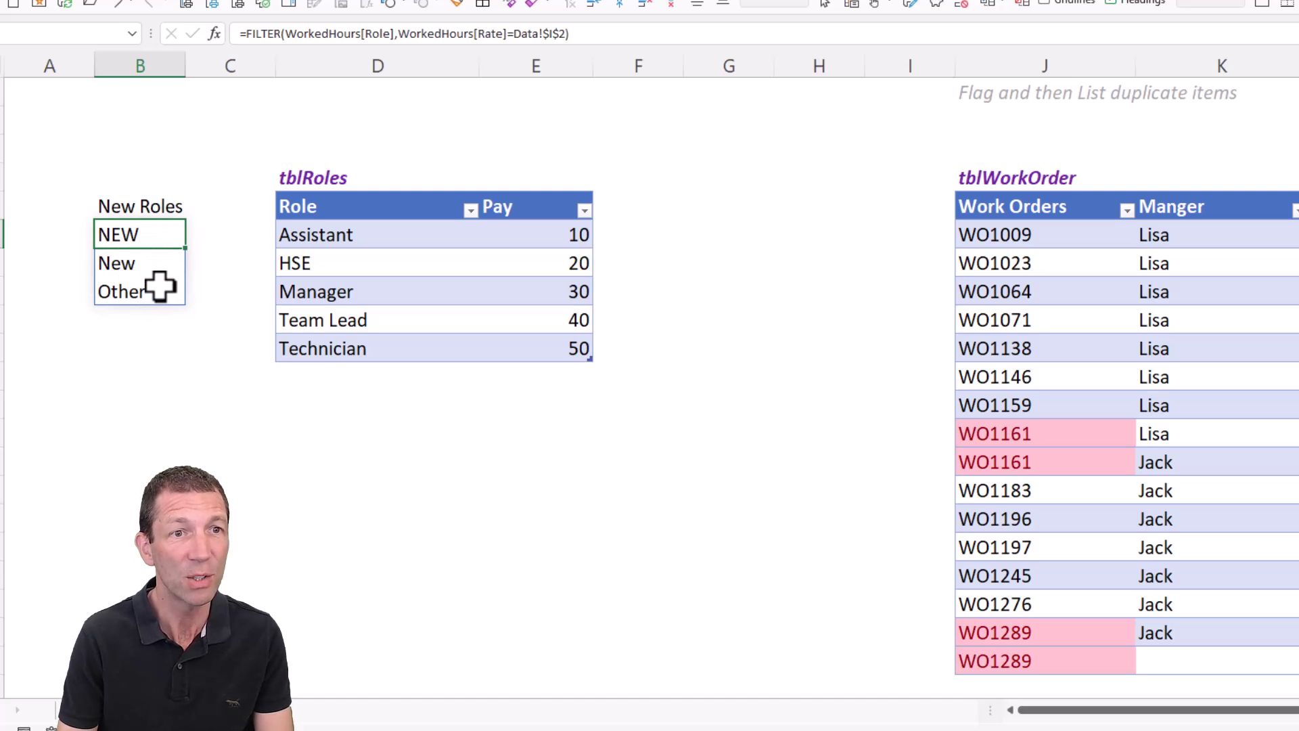
key(ctrl+Page_Down)
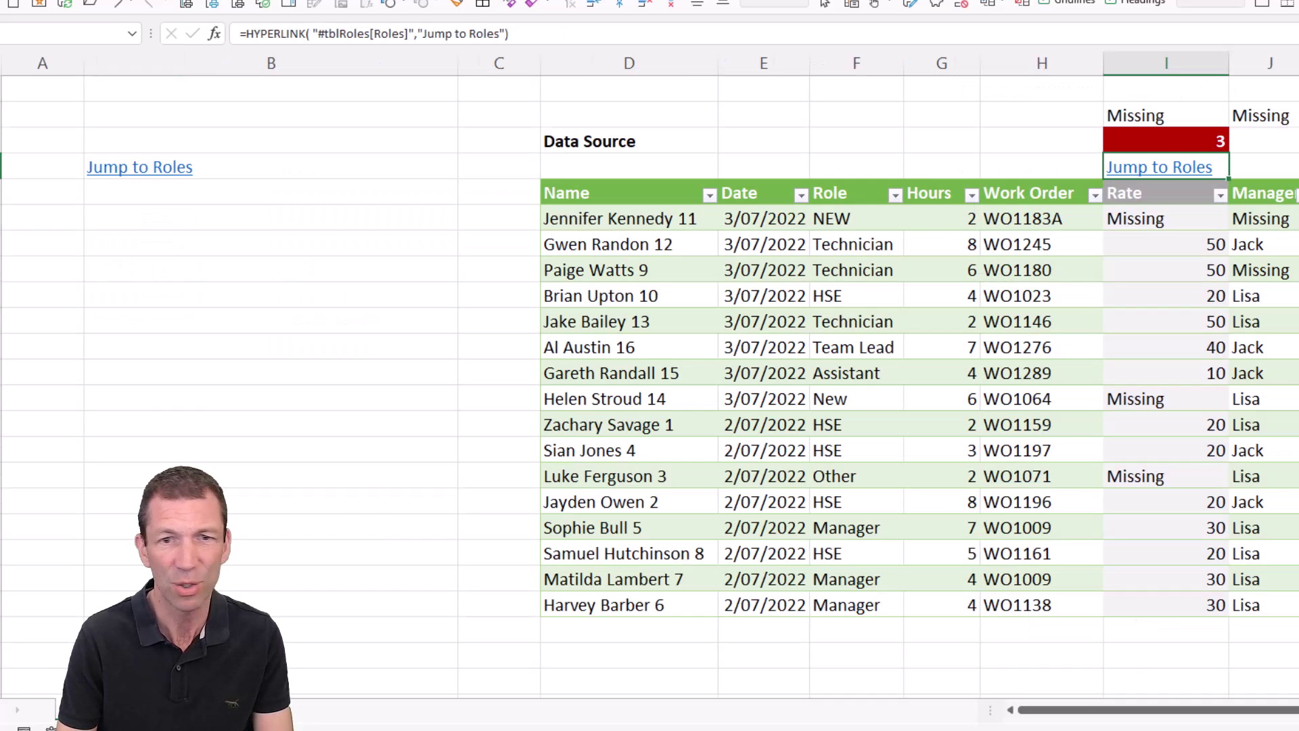
click(864, 225)
text(New)
key(Return)
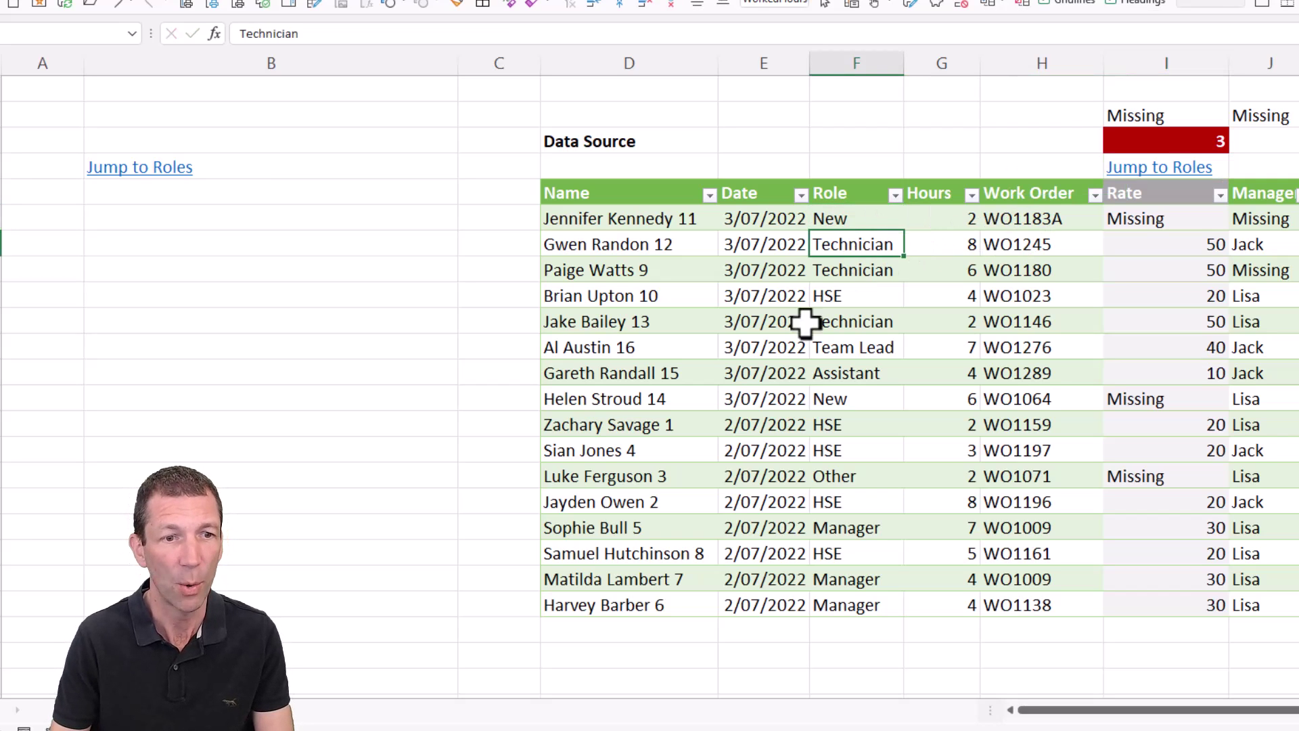
Wrap the New Roles FILTER formula in UNIQUE so it lists New and Other
key(ctrl+Page_Up)
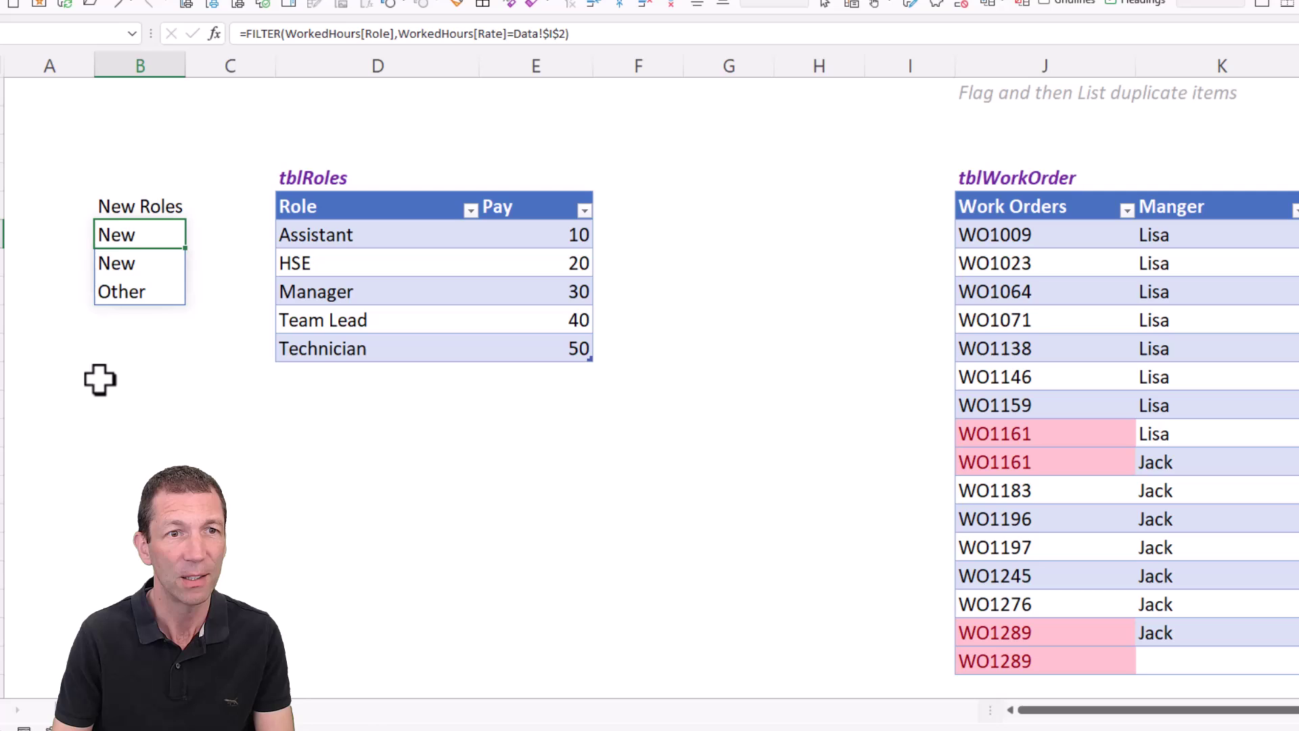
double_click(154, 235)
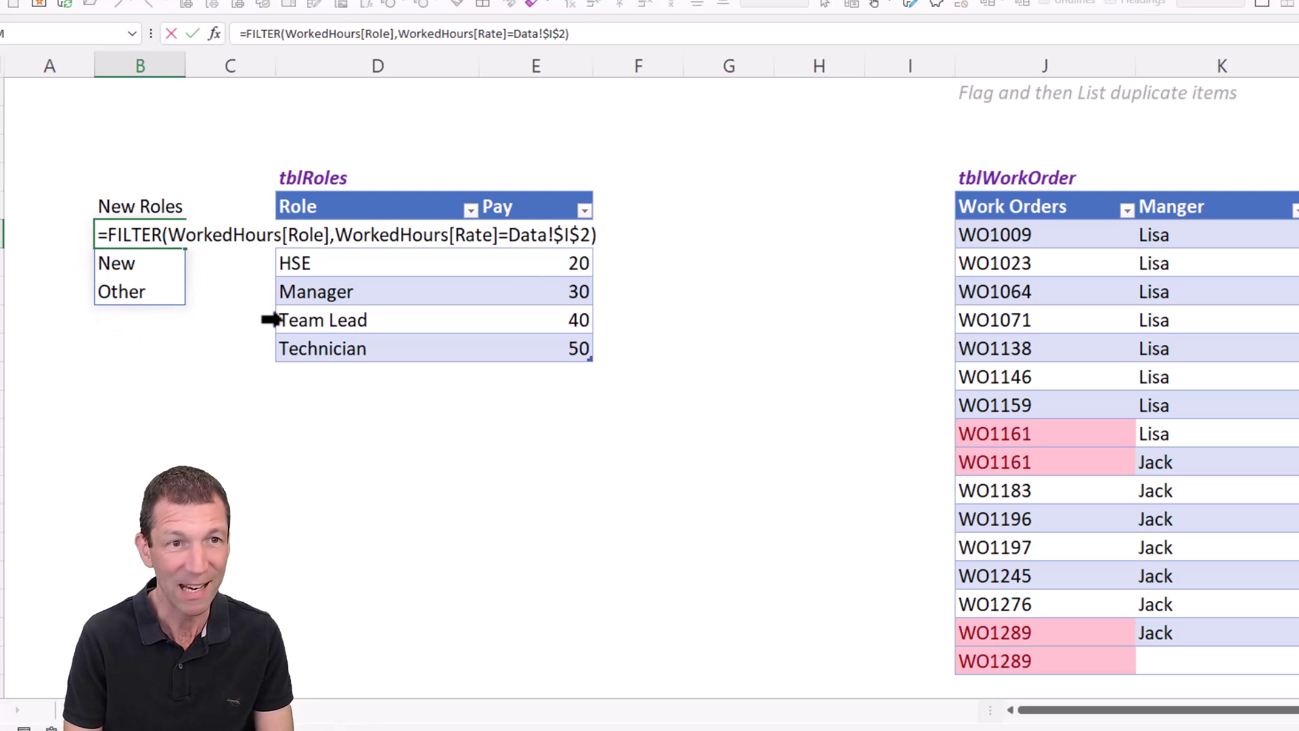
text(UNI)
key(Down)
key(Down)
key(Tab)
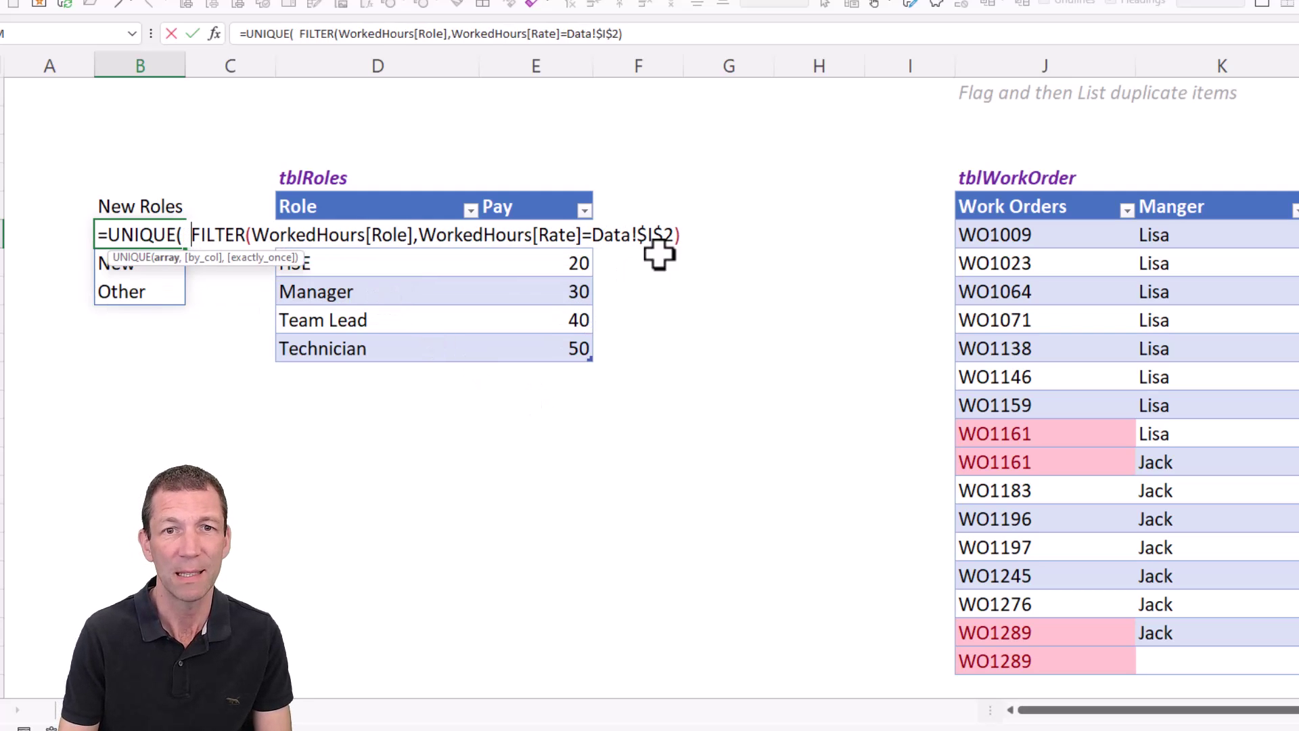
click(736, 238)
text())
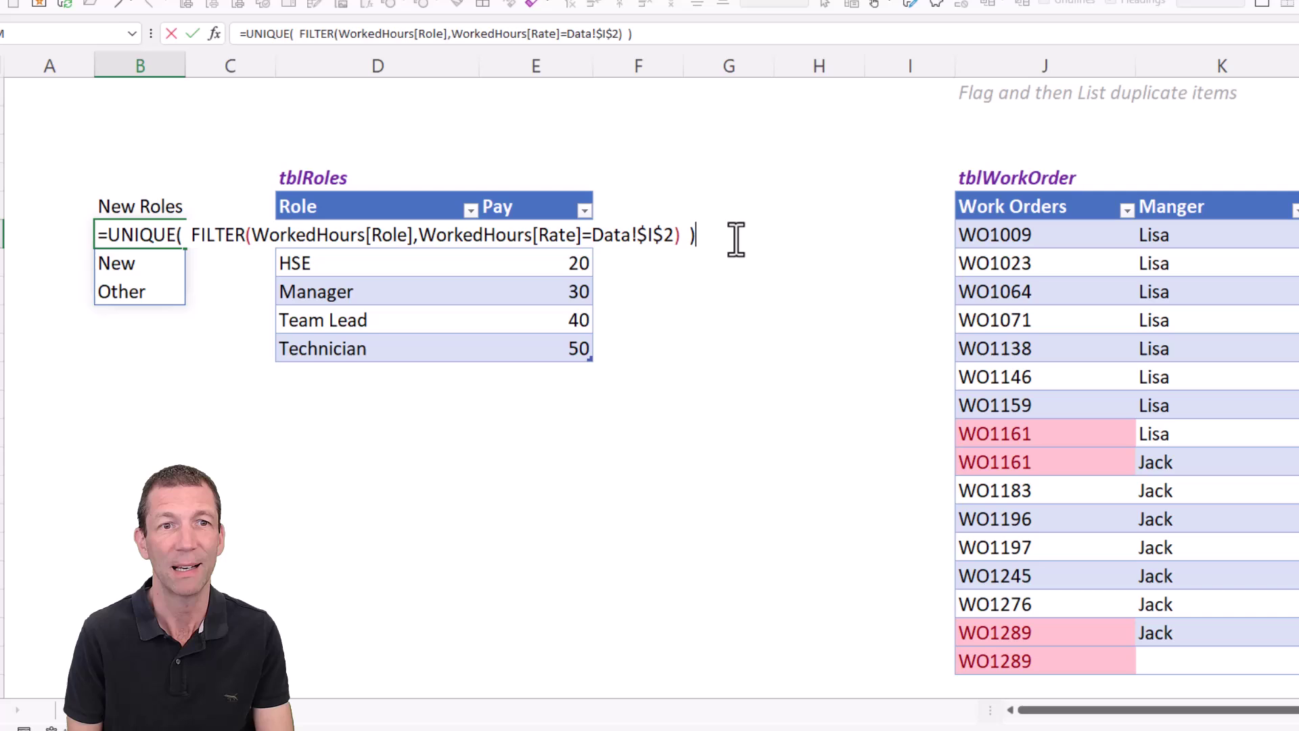
key(ctrl+Return)
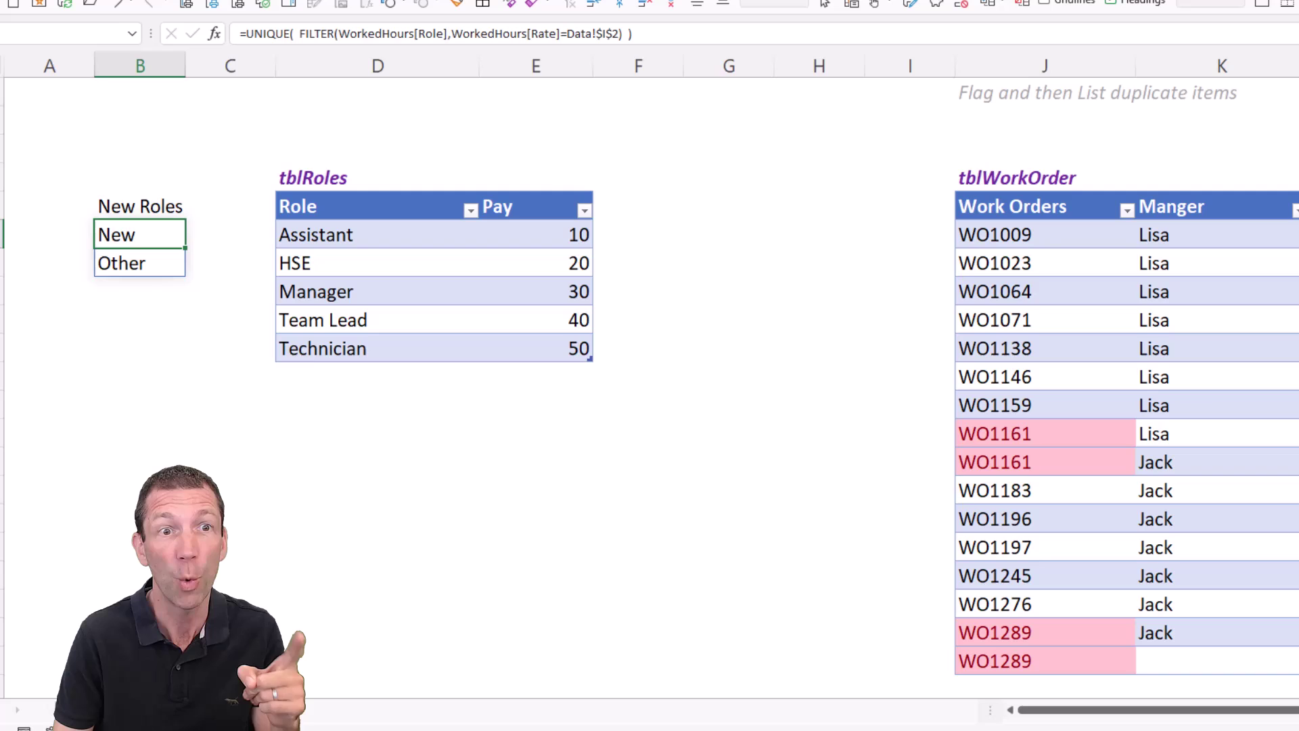
key(ctrl+Page_Up)
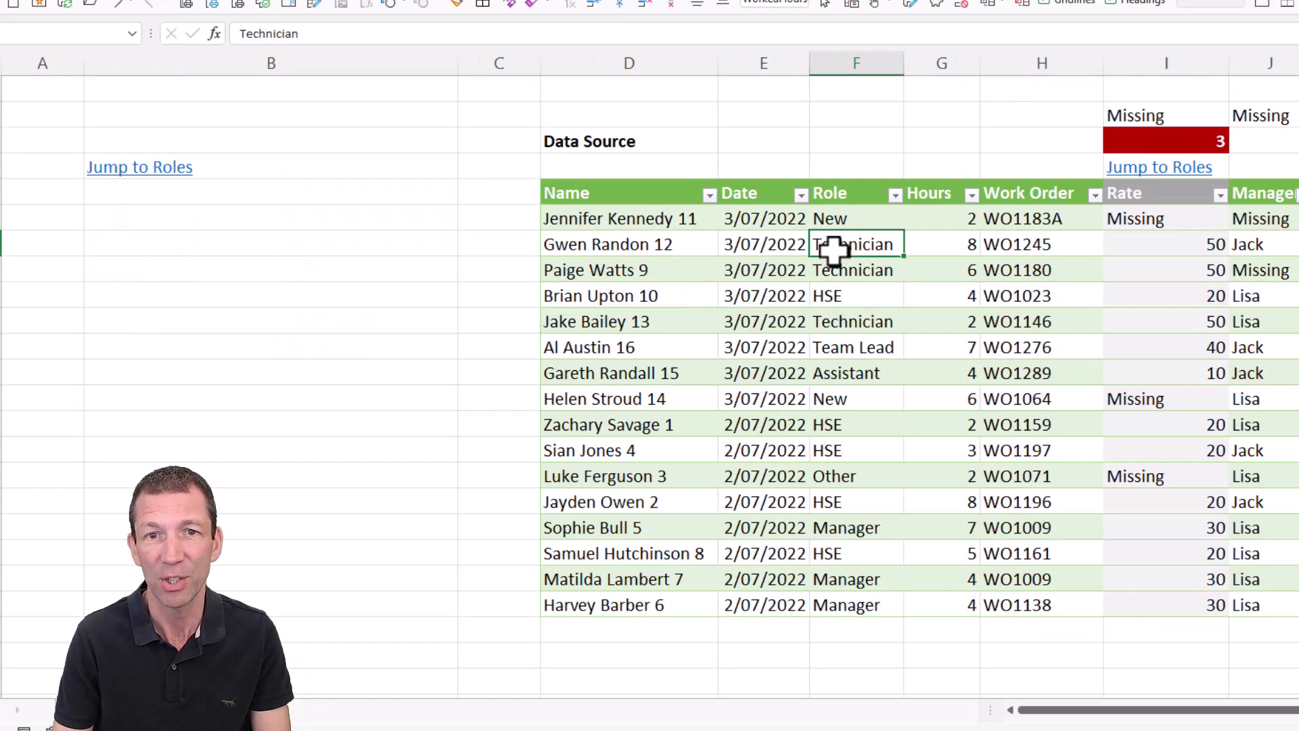
Refresh the WorkedHours table, then view New Roles now showing #CALC!
right_click(844, 299)
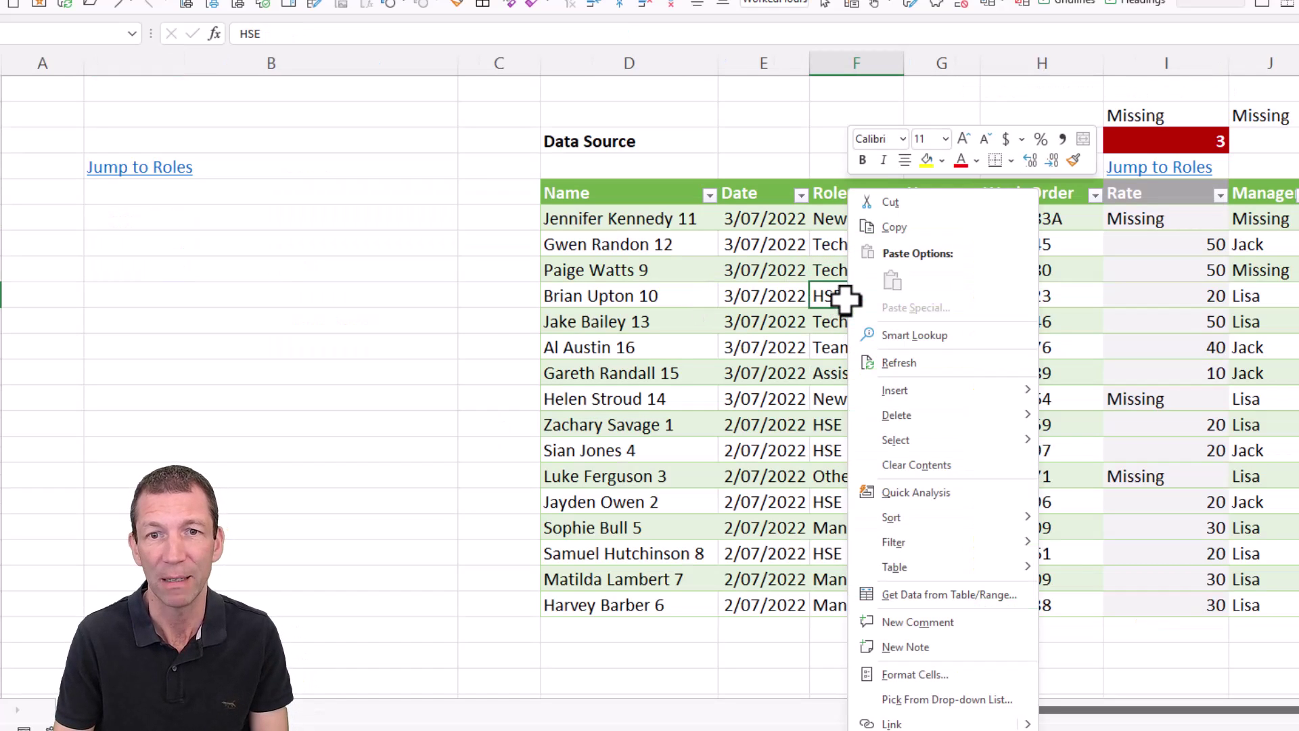
click(883, 358)
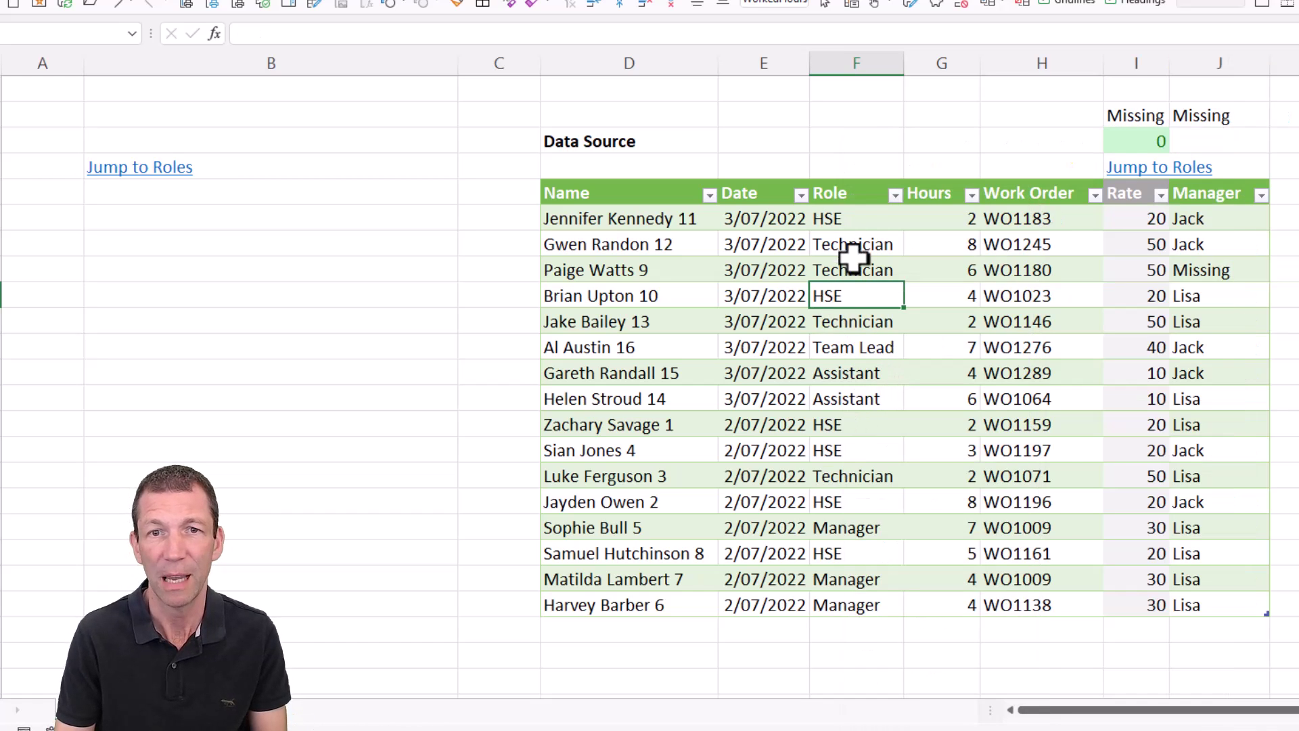
key(ctrl+Page_Down)
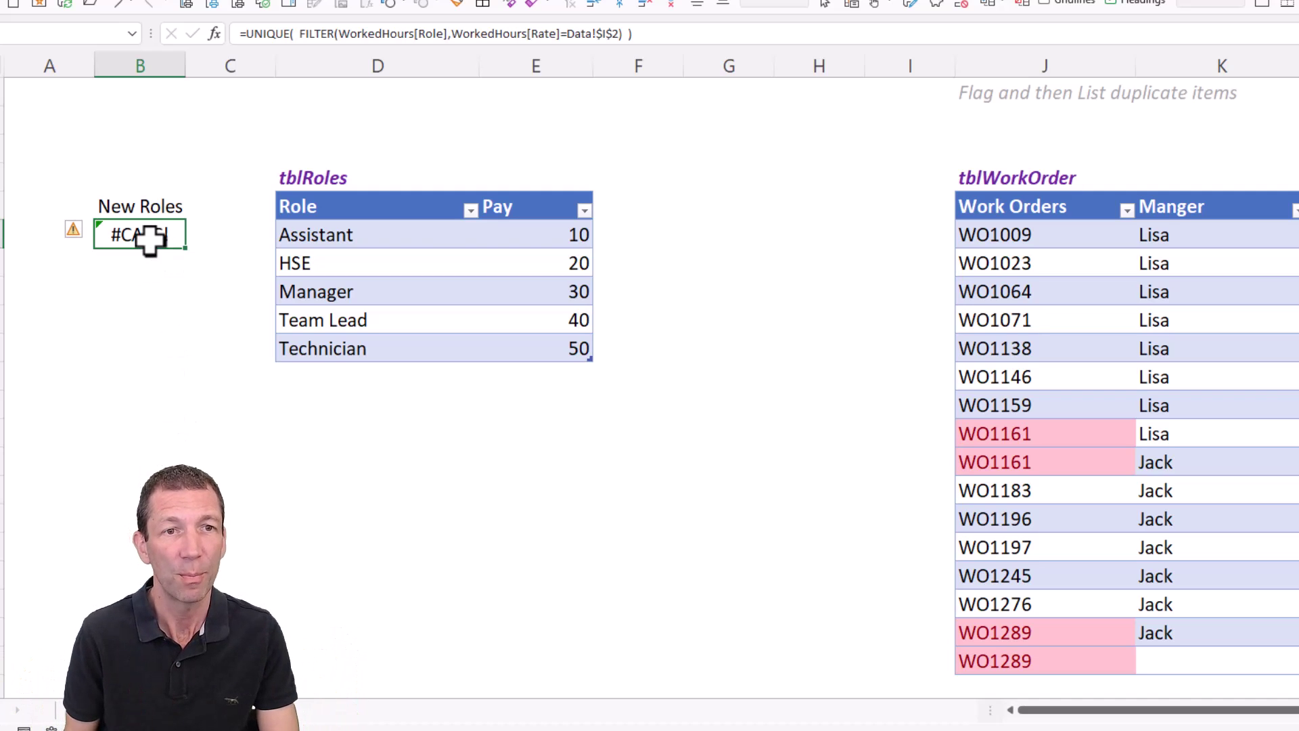
Add a fallback text argument to the FILTER starting with a green tick emoji
key(F2)
key(Left)
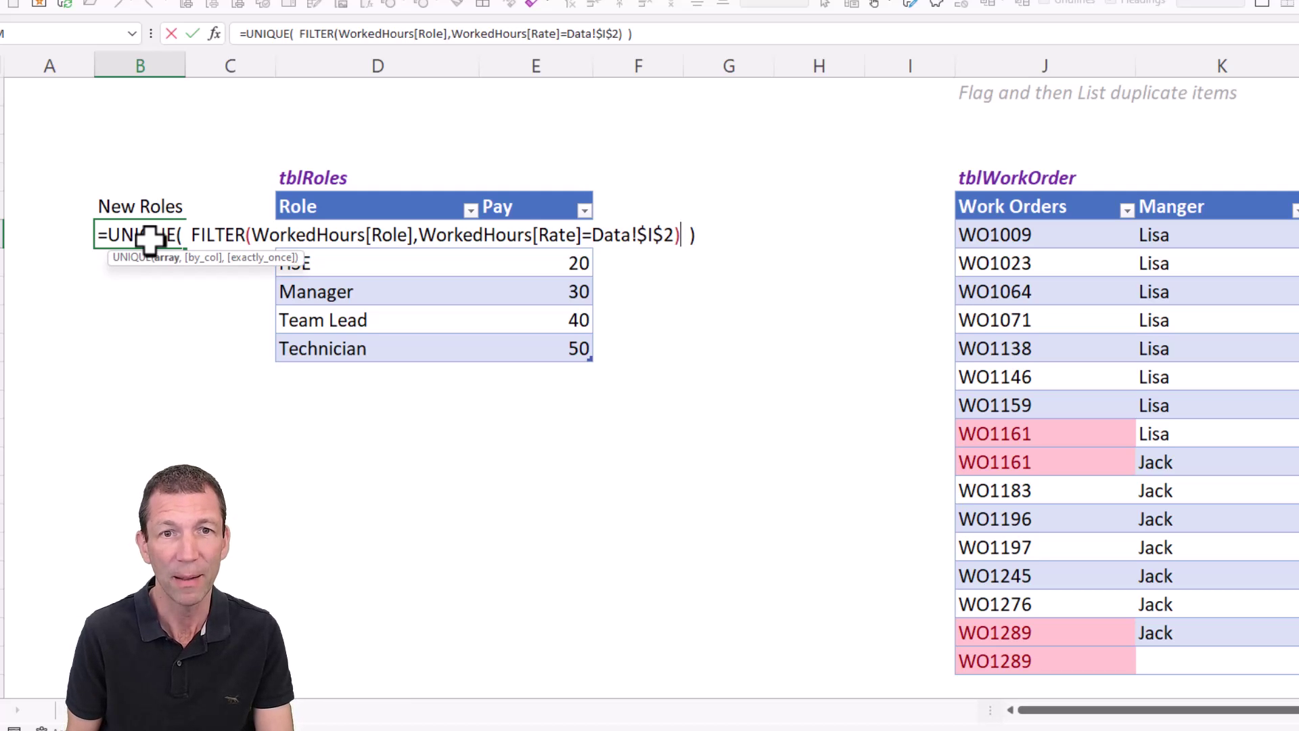
key(Left)
text(,)
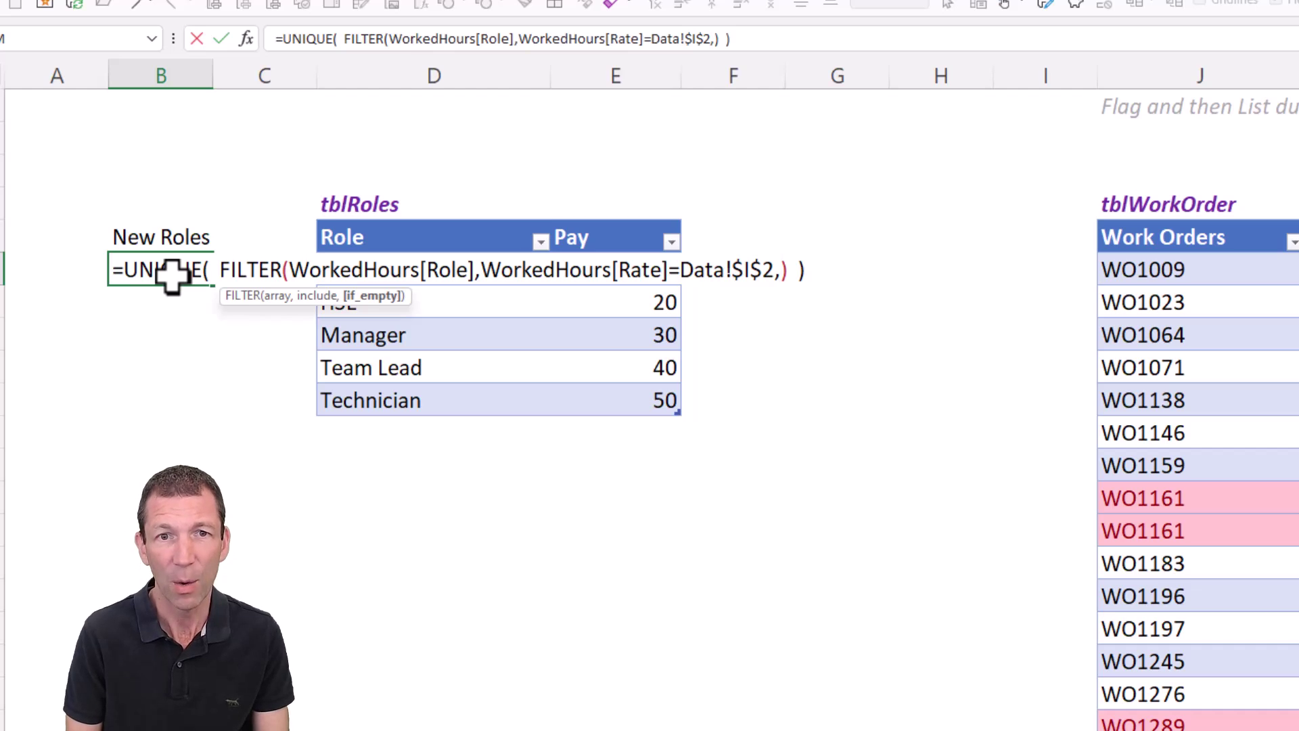
text("")
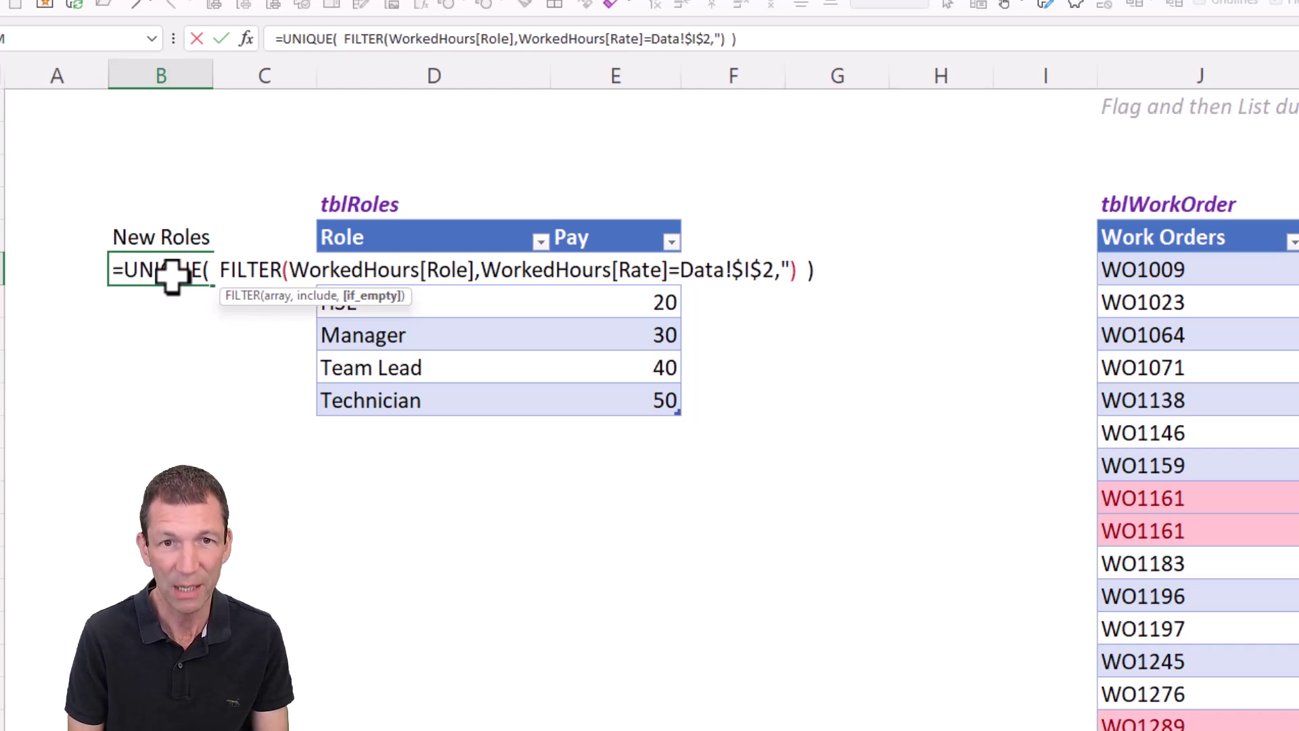
key(super+period)
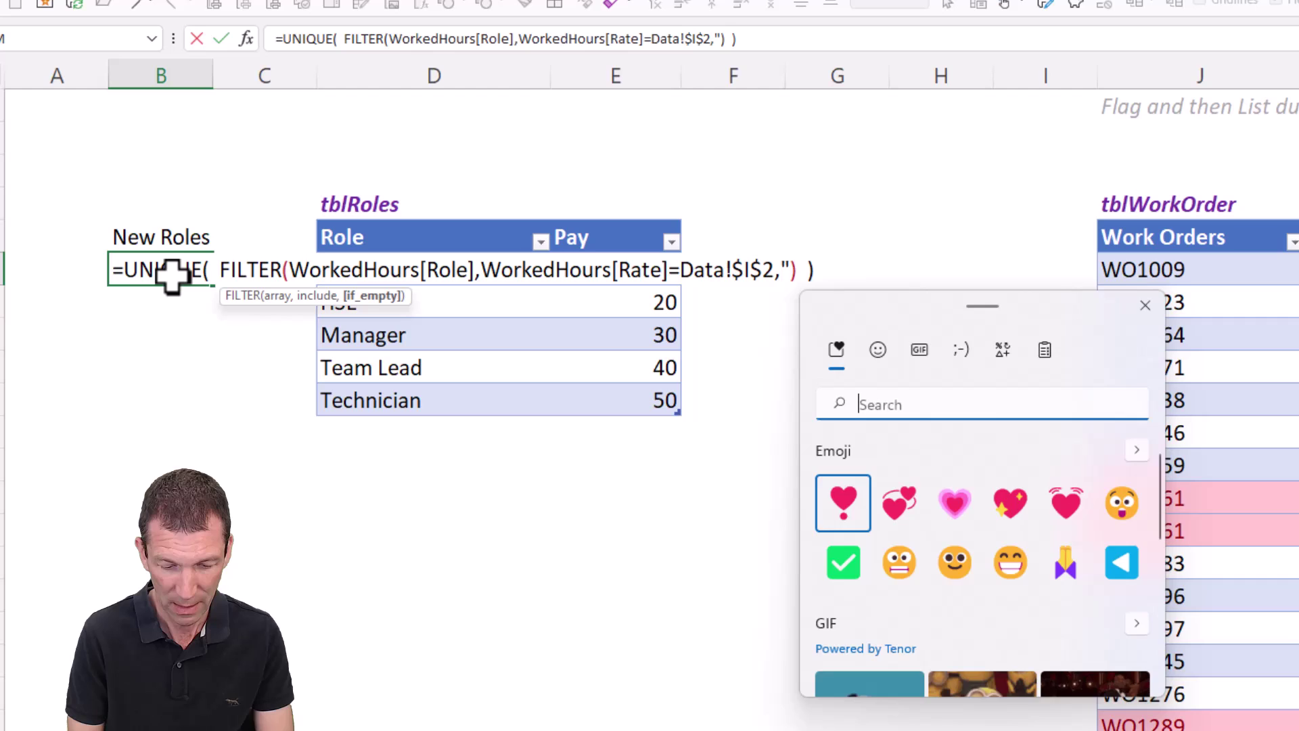
text(tick)
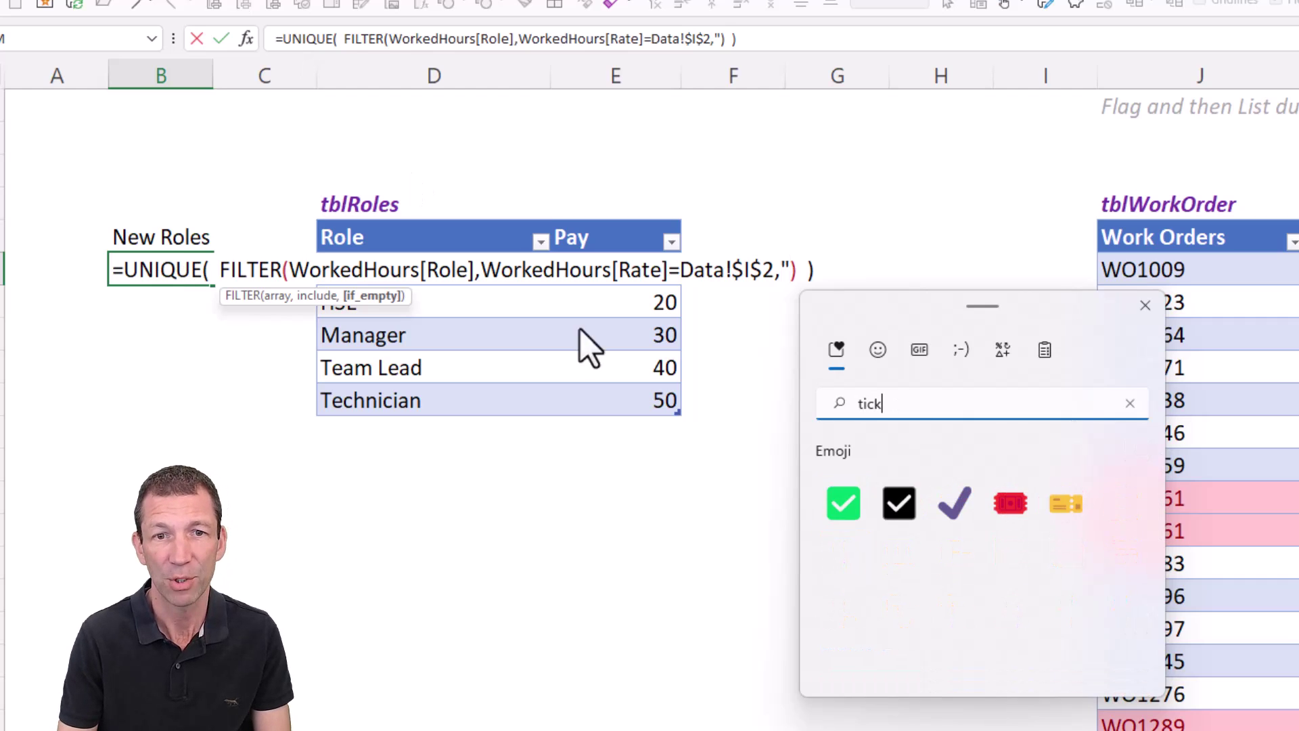
click(843, 517)
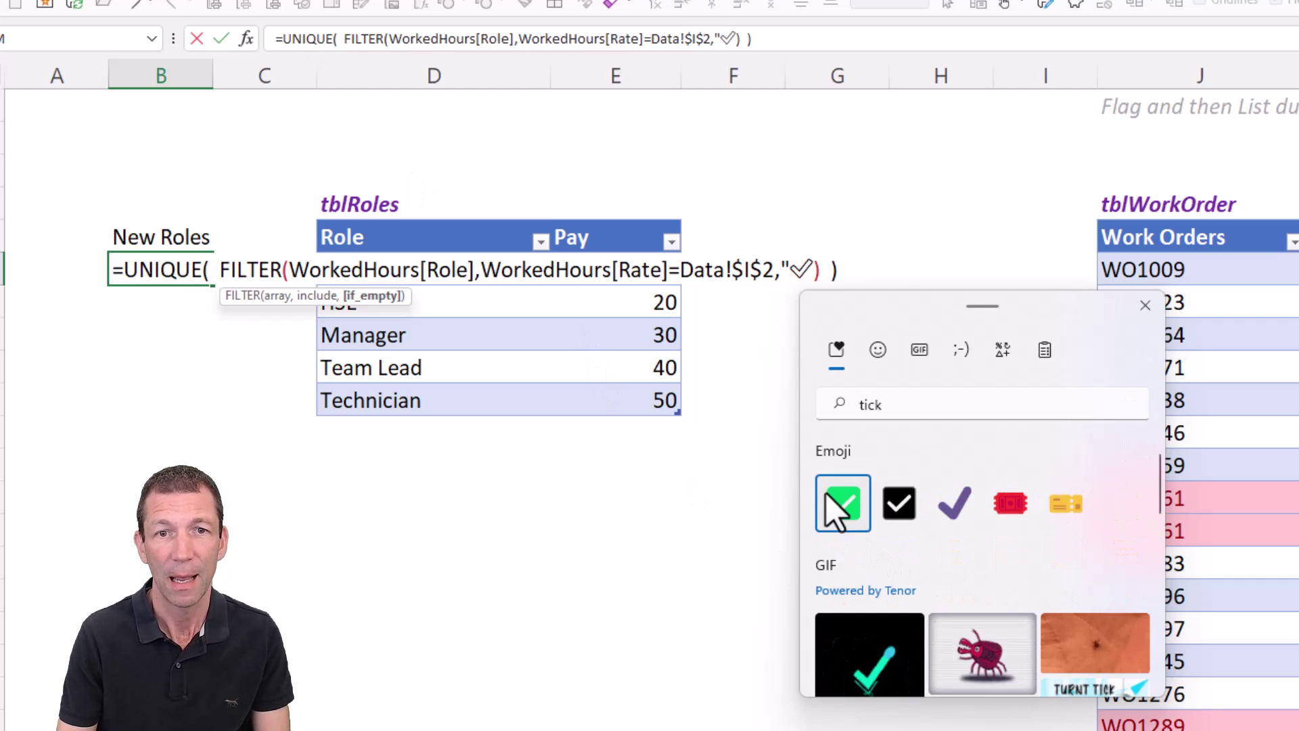
Finish the fallback text as "✅ All Roles Present" and commit the formula
click(815, 270)
text(All Co)
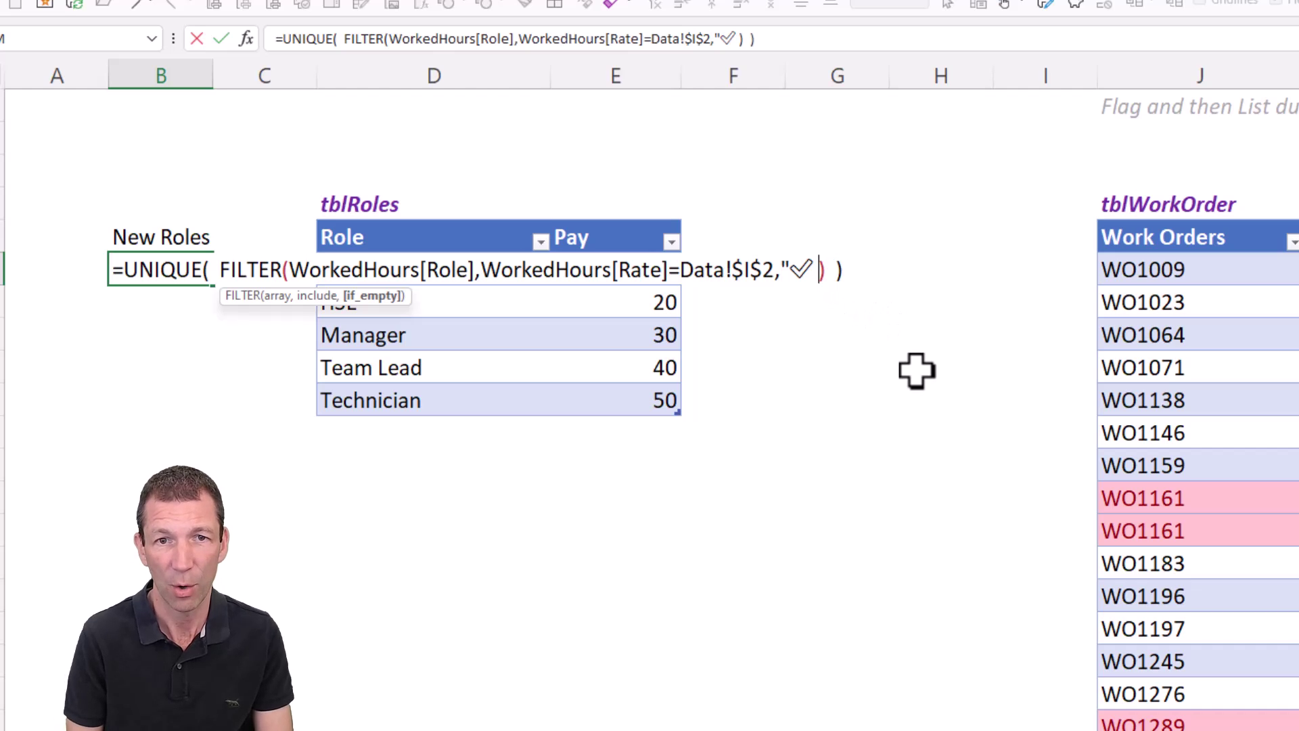
text(de)
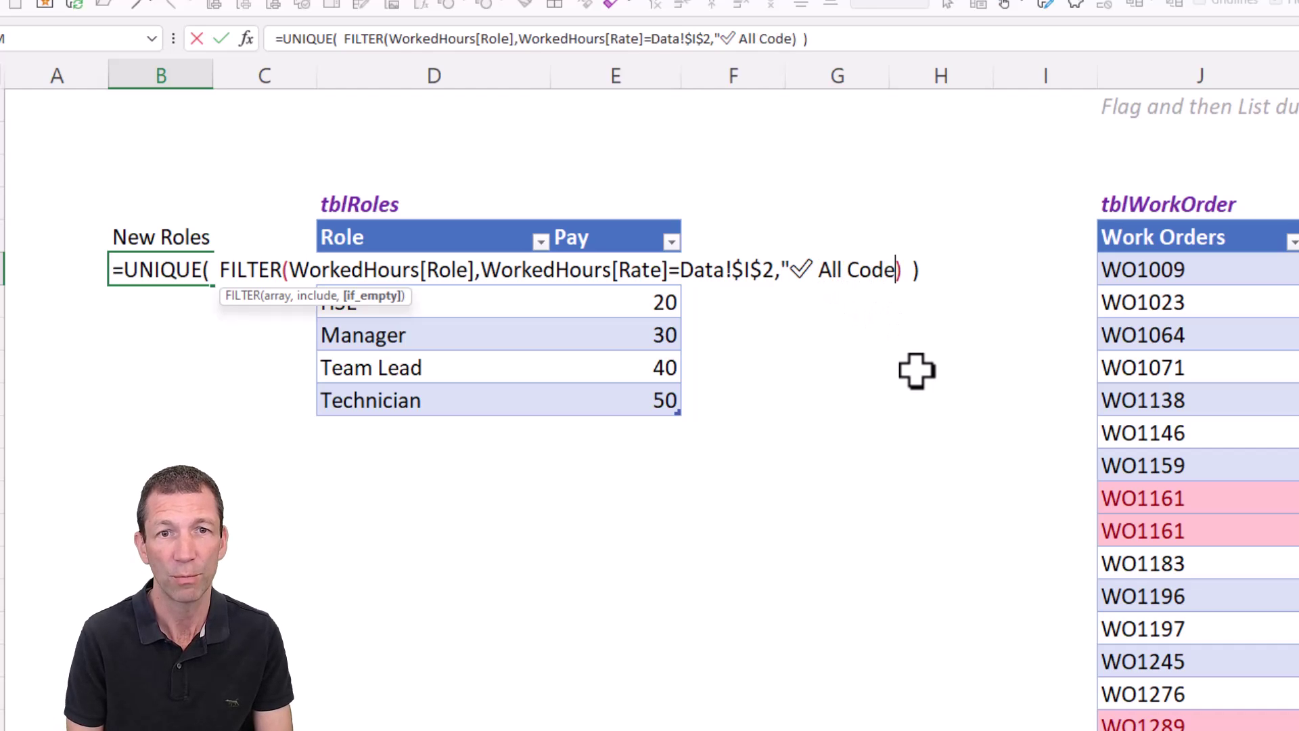
key(BackSpace)
key(BackSpace)
key(BackSpace)
key(BackSpace)
text(Rol)
text(es PResen)
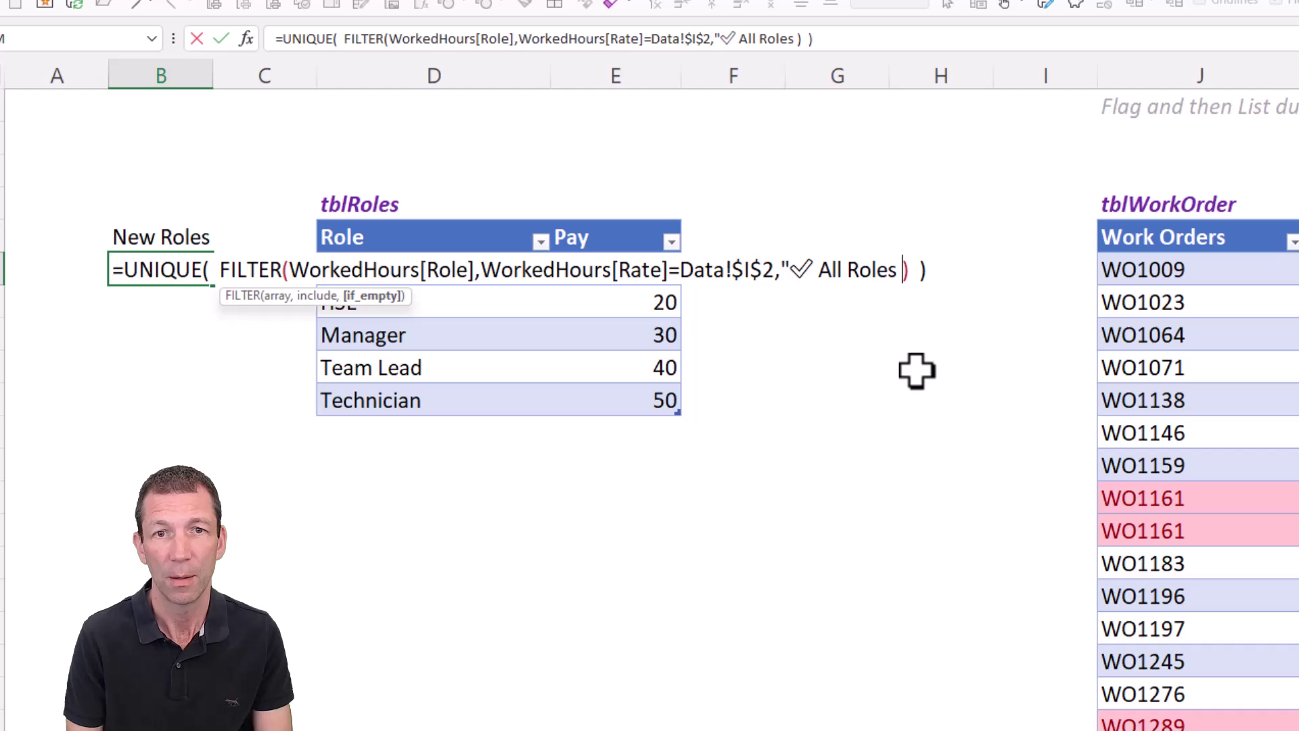
key(BackSpace)
key(BackSpace)
key(BackSpace)
key(BackSpace)
key(BackSpace)
text(resent")
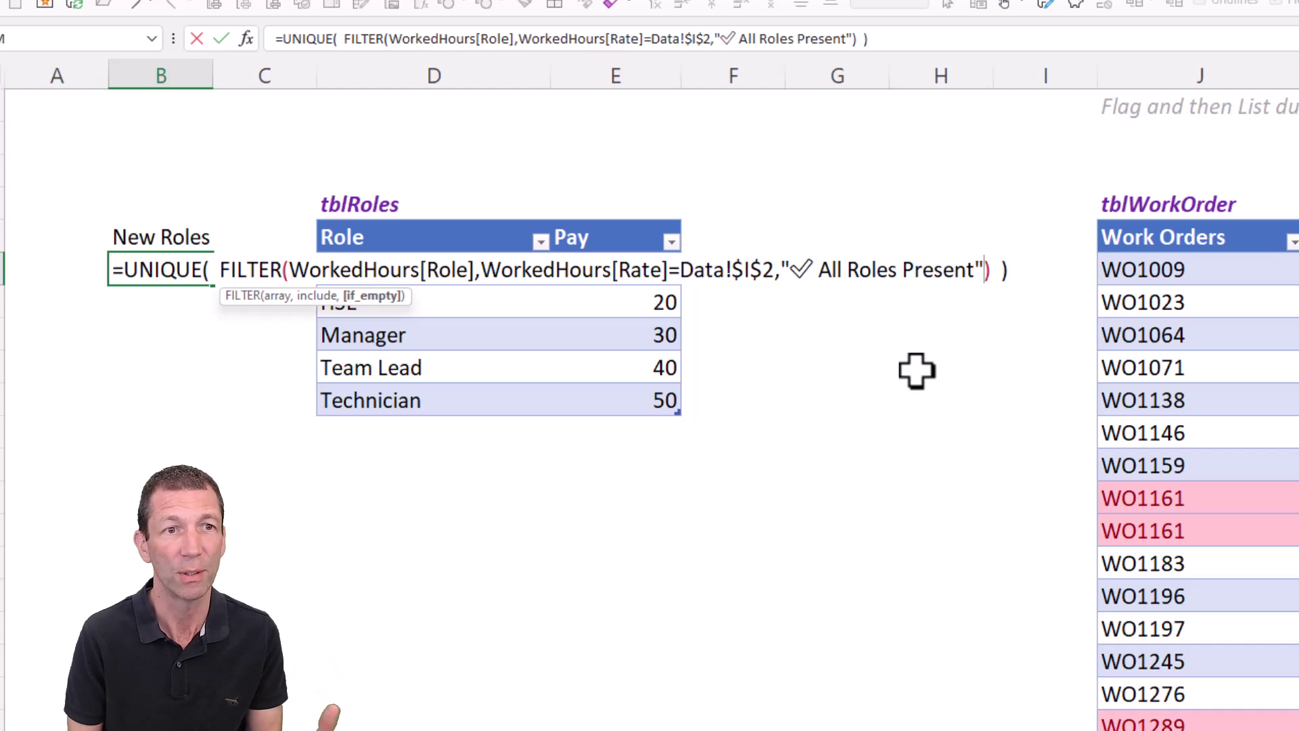
key(Return)
key(Up)
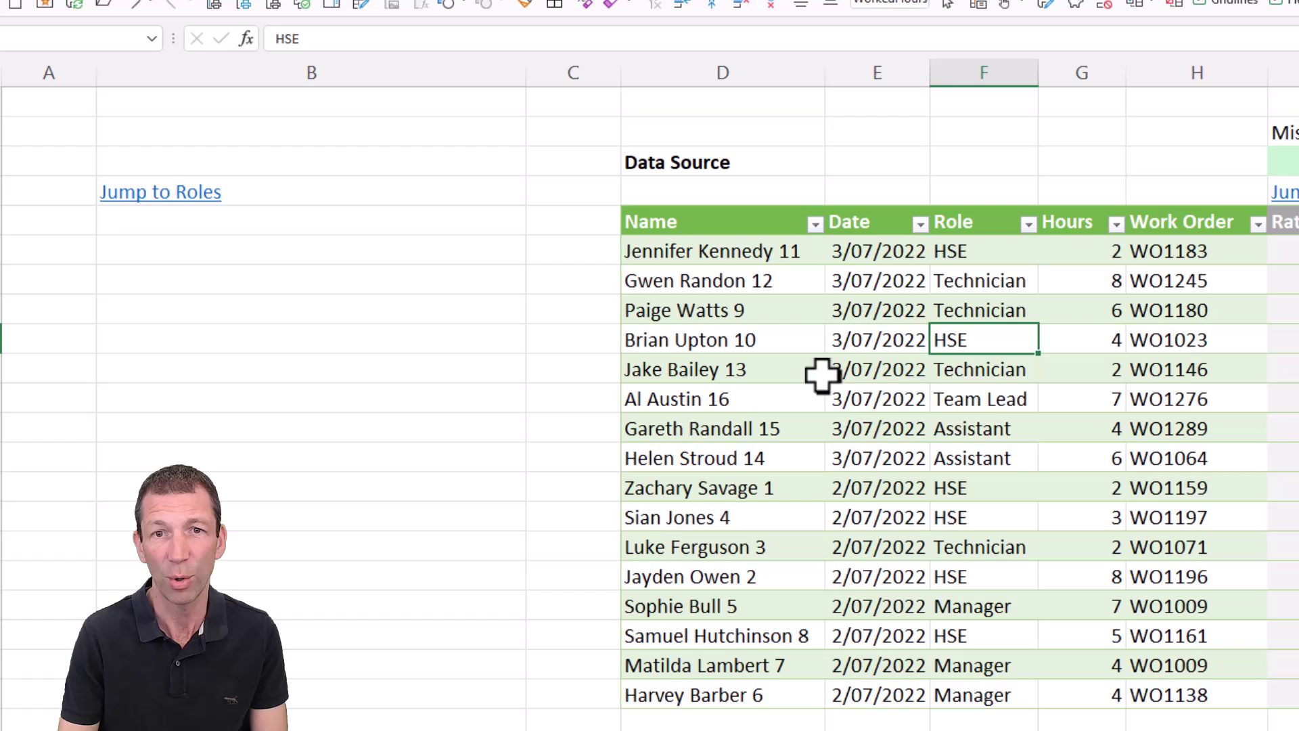
Change one worker's Role to New, then select J3 above the work-order table
click(1006, 284)
text(New)
key(Return)
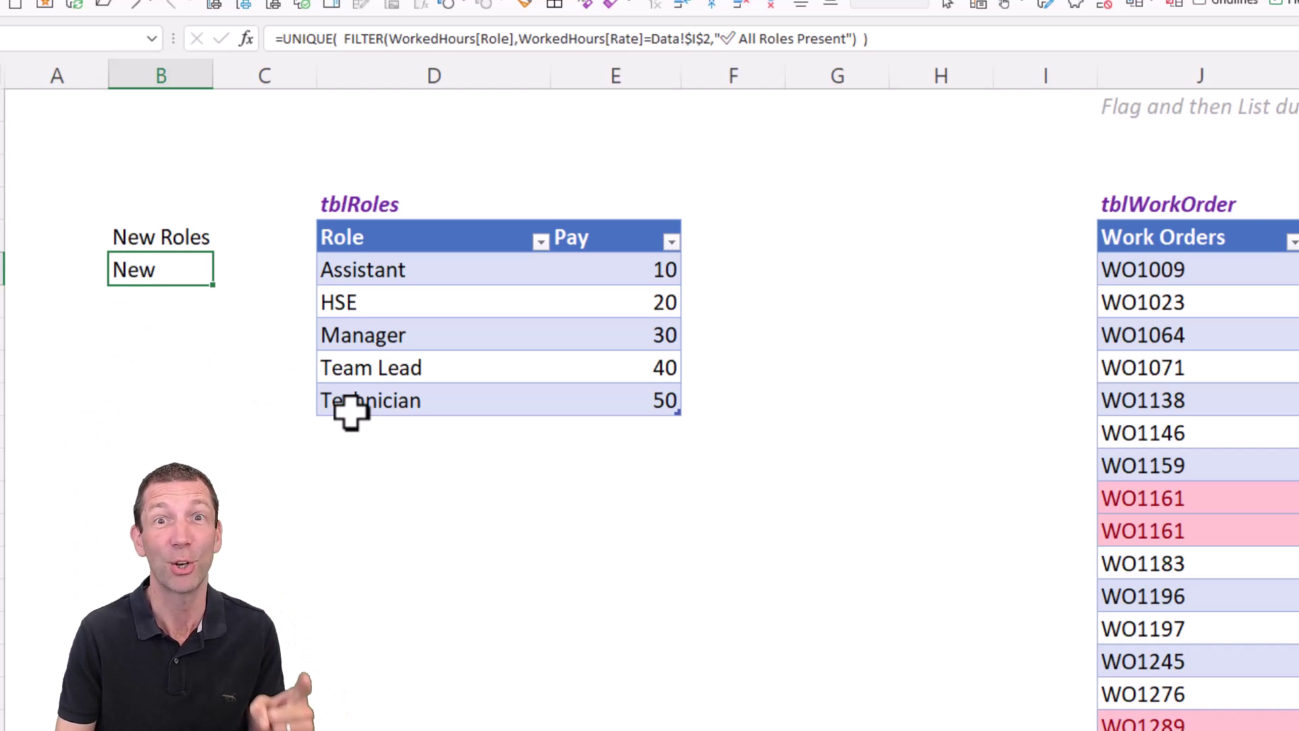
click(1141, 168)
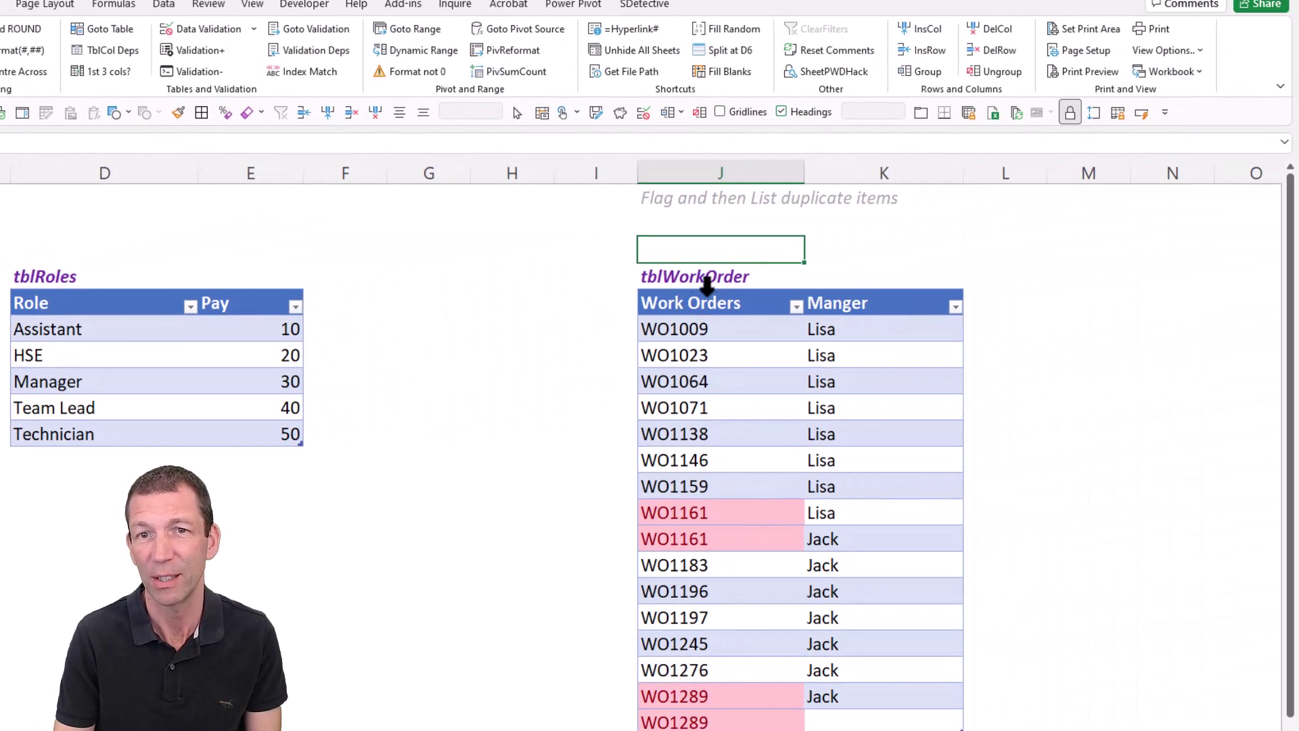
click(1179, 227)
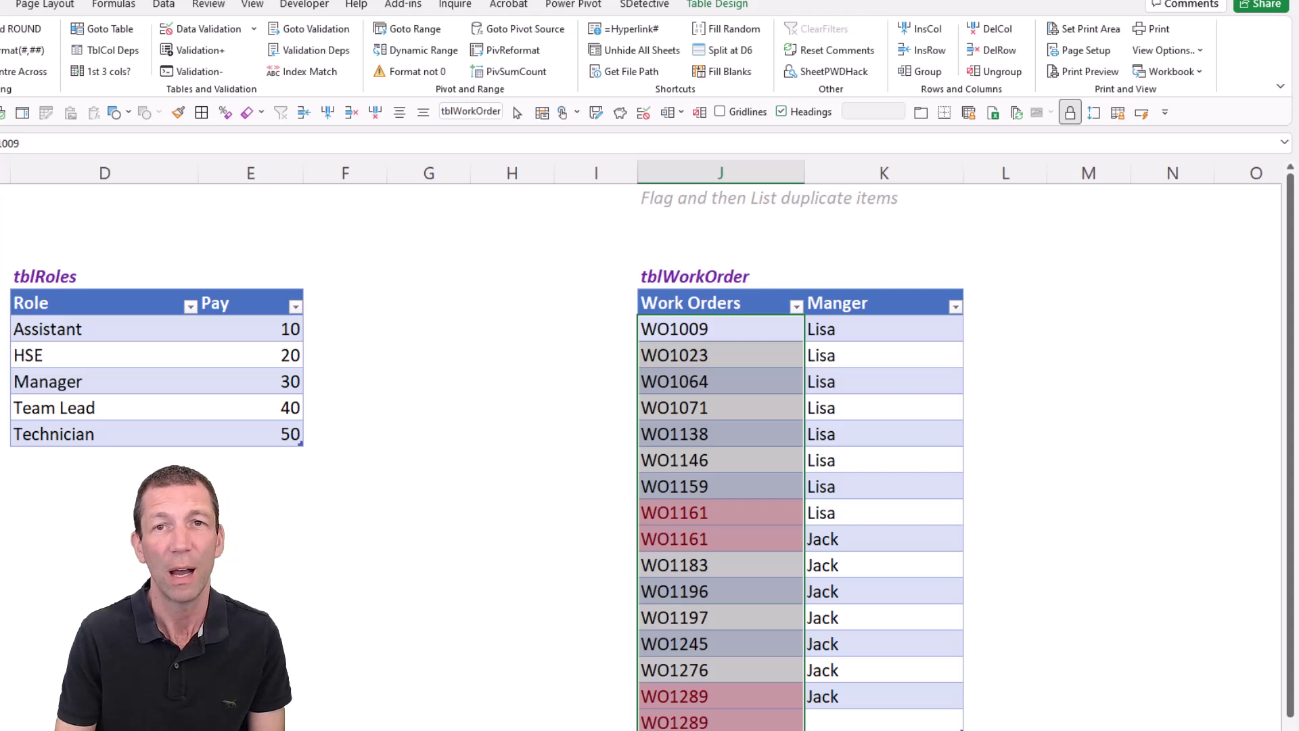
key(alt+h)
click(542, 63)
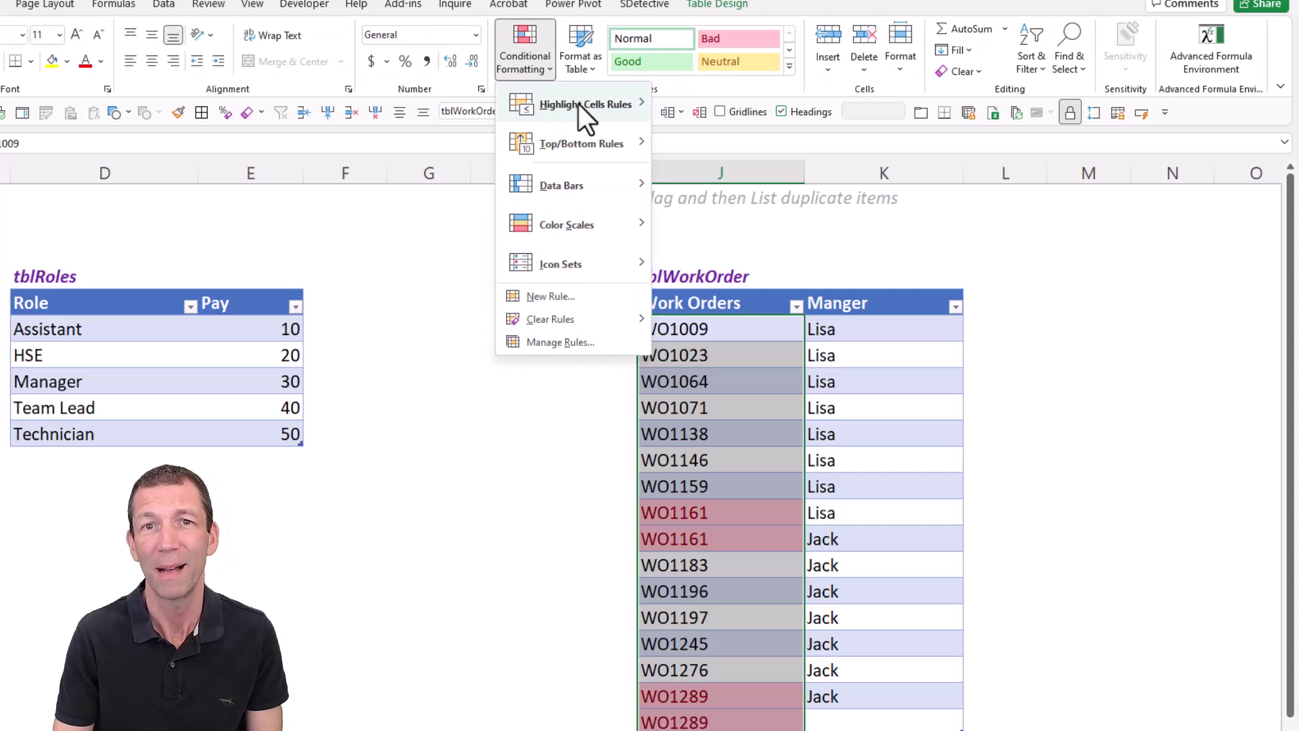
mouse_move(586, 114)
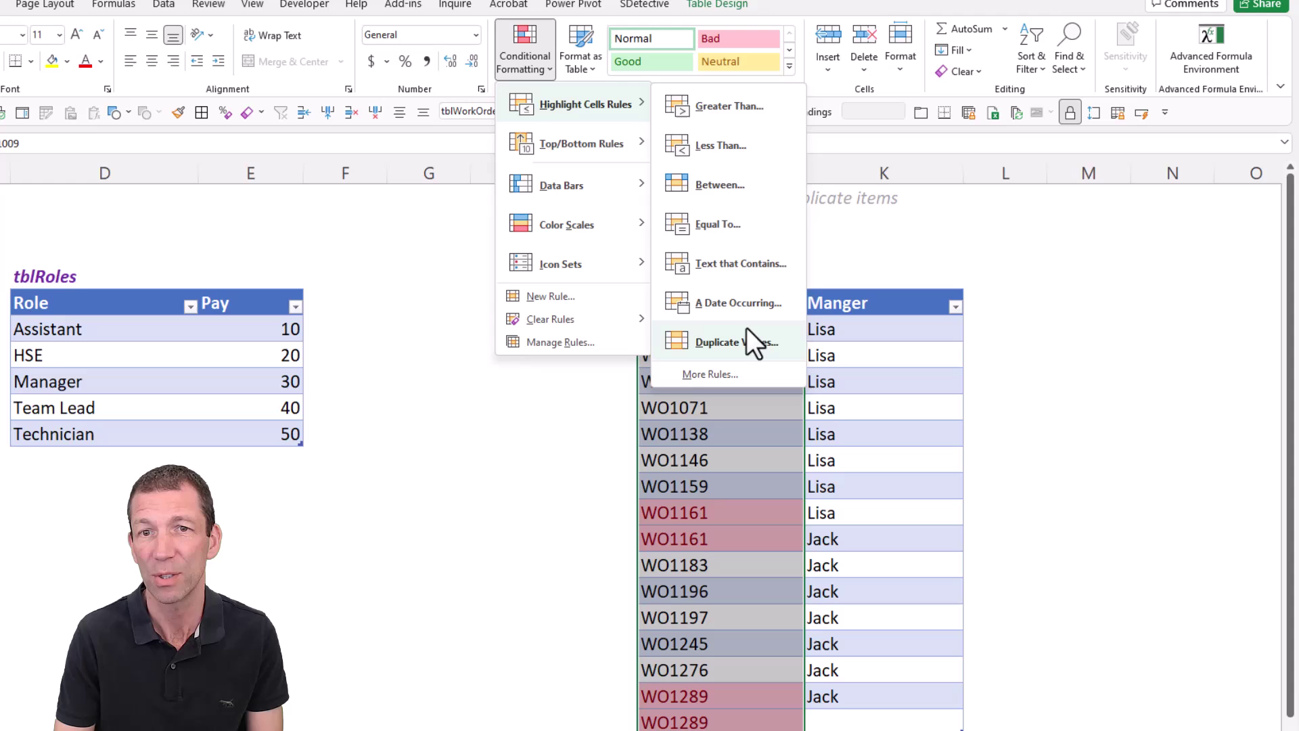
click(716, 527)
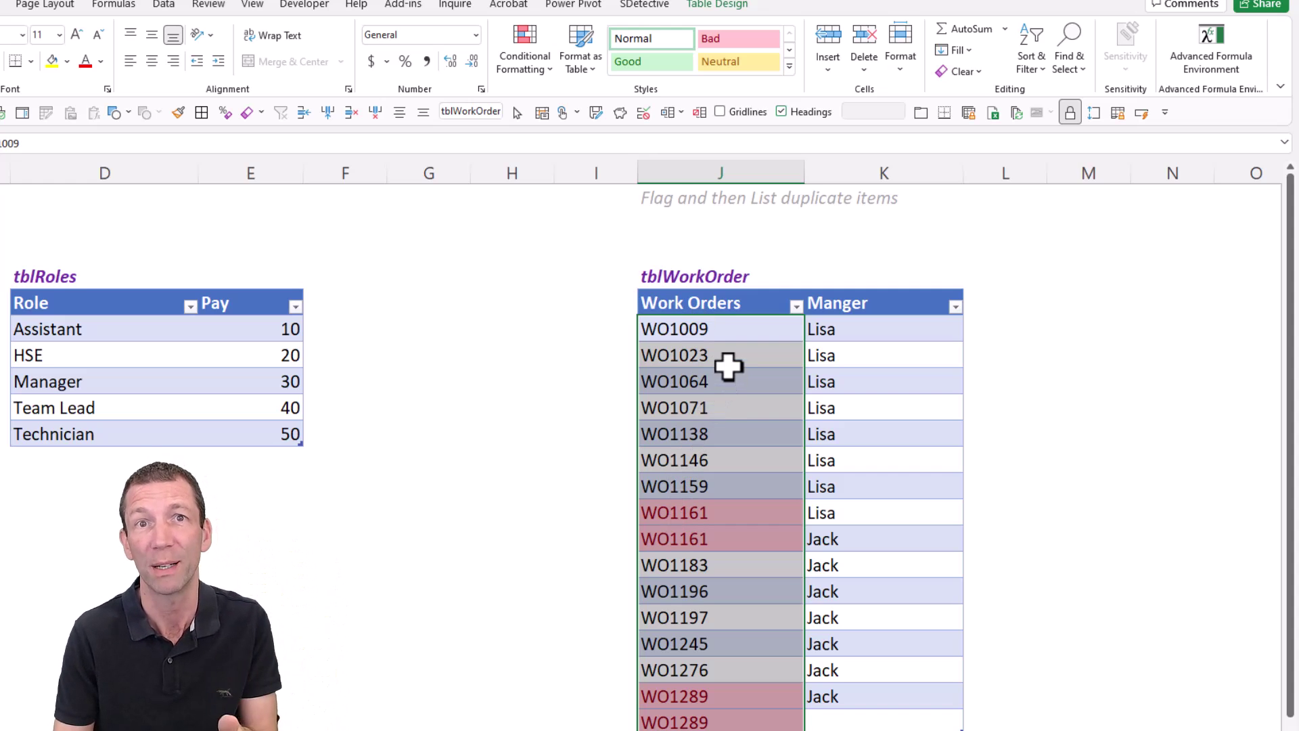
click(719, 251)
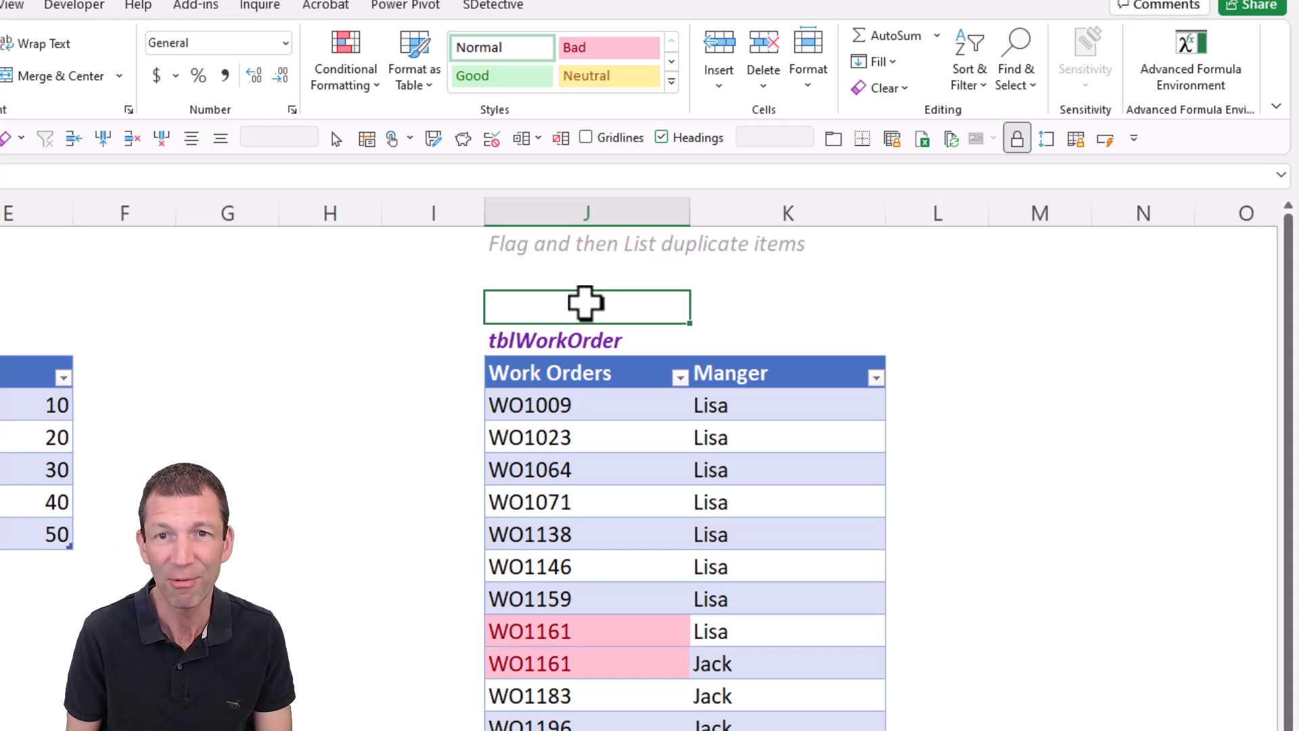
Enter =LET(_Col,tblWorkOrder[Work Orders],MAX(COUNTIFS(_Col,_Col))-1) in J3 and apply Format not 0 red
text(ddd)
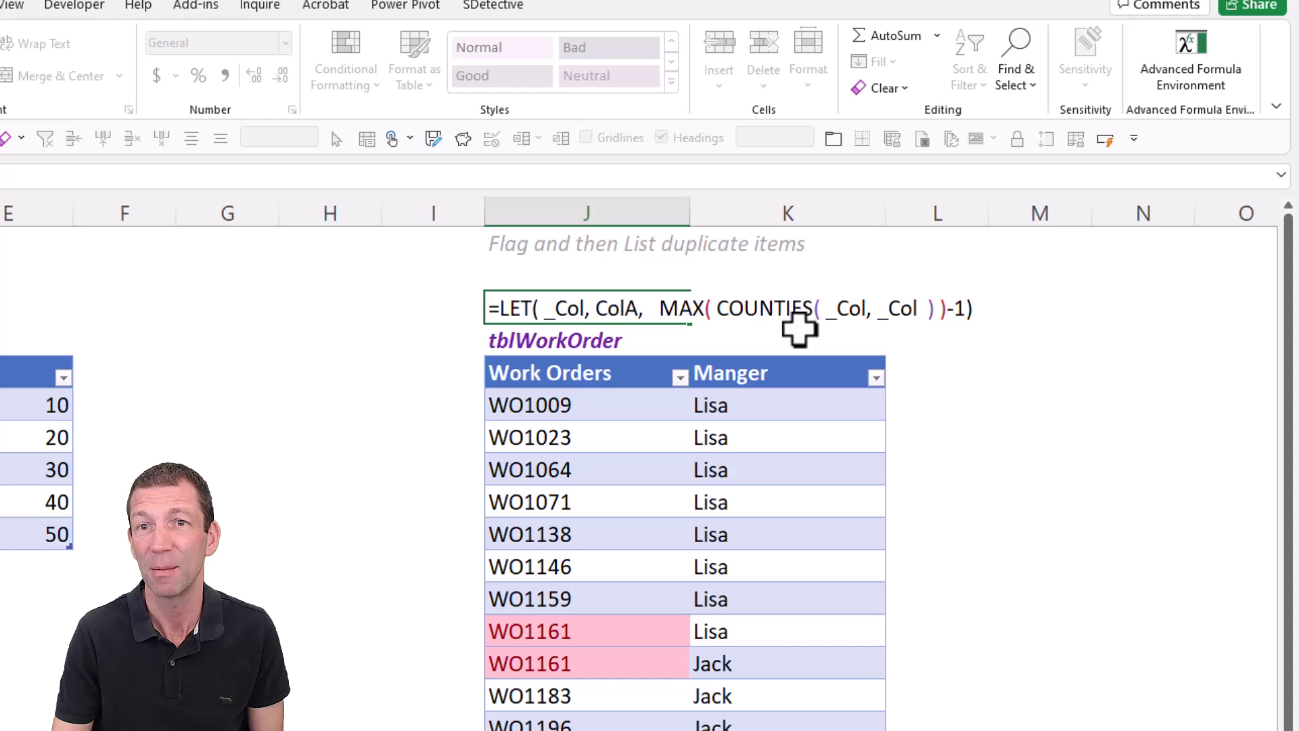
double_click(623, 301)
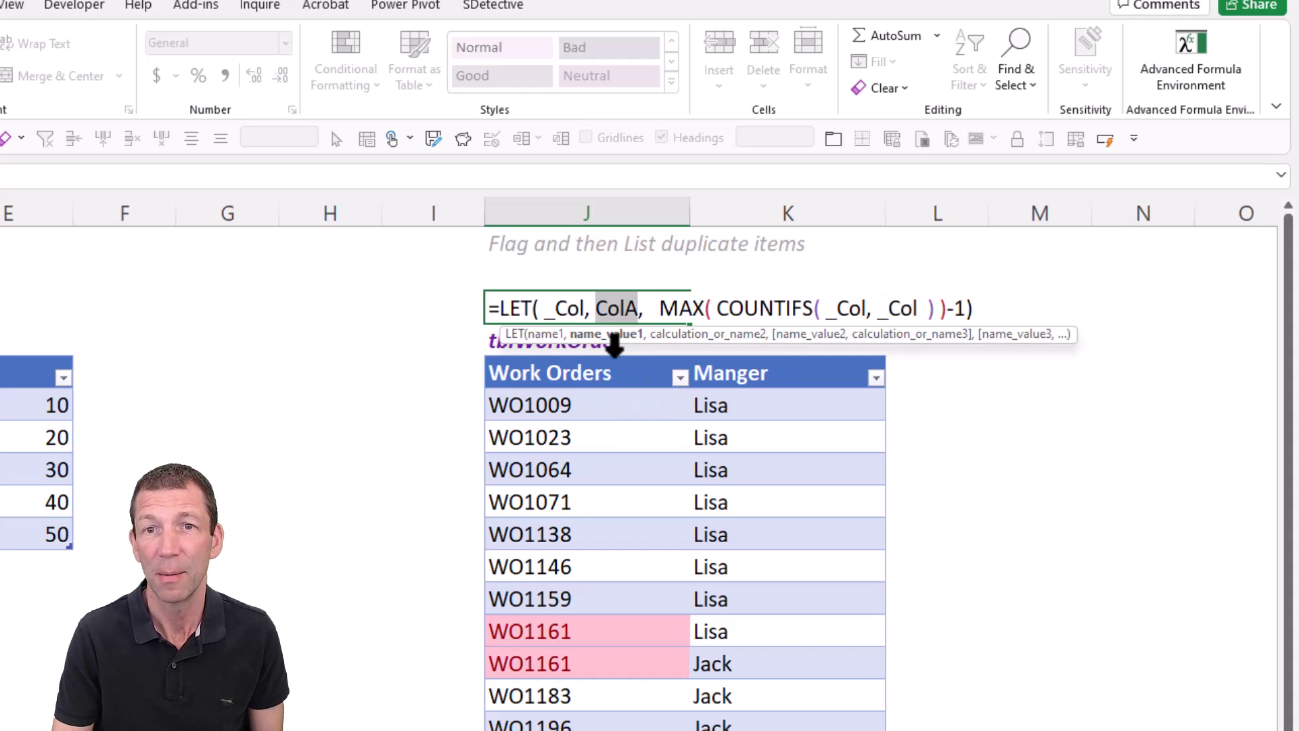
click(613, 347)
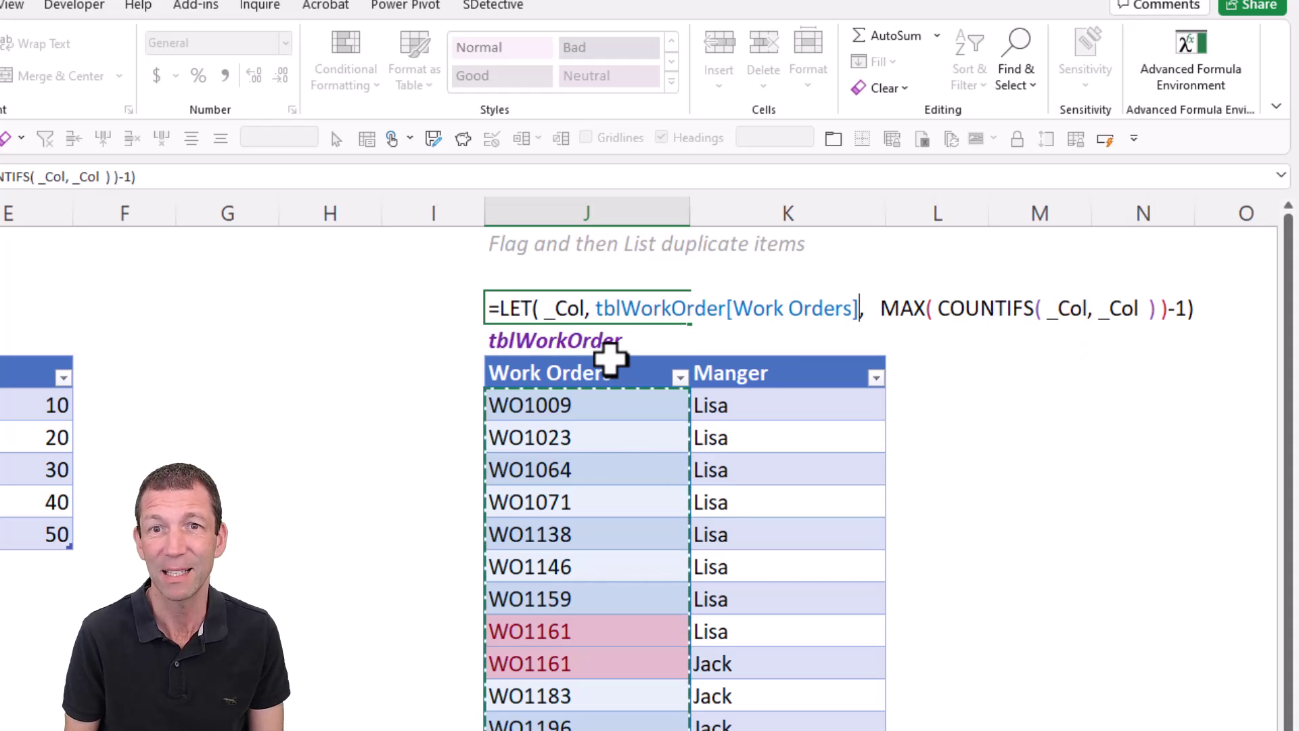
key(Return)
key(Up)
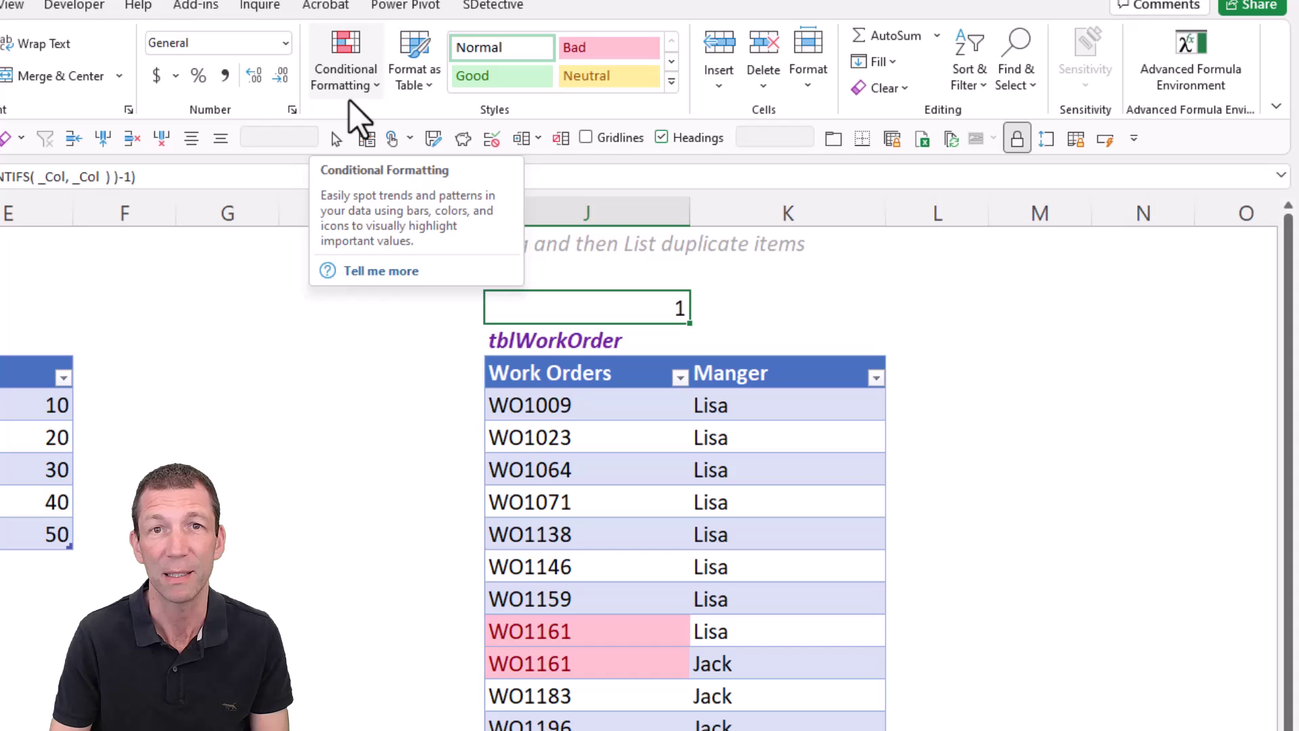
click(4, 4)
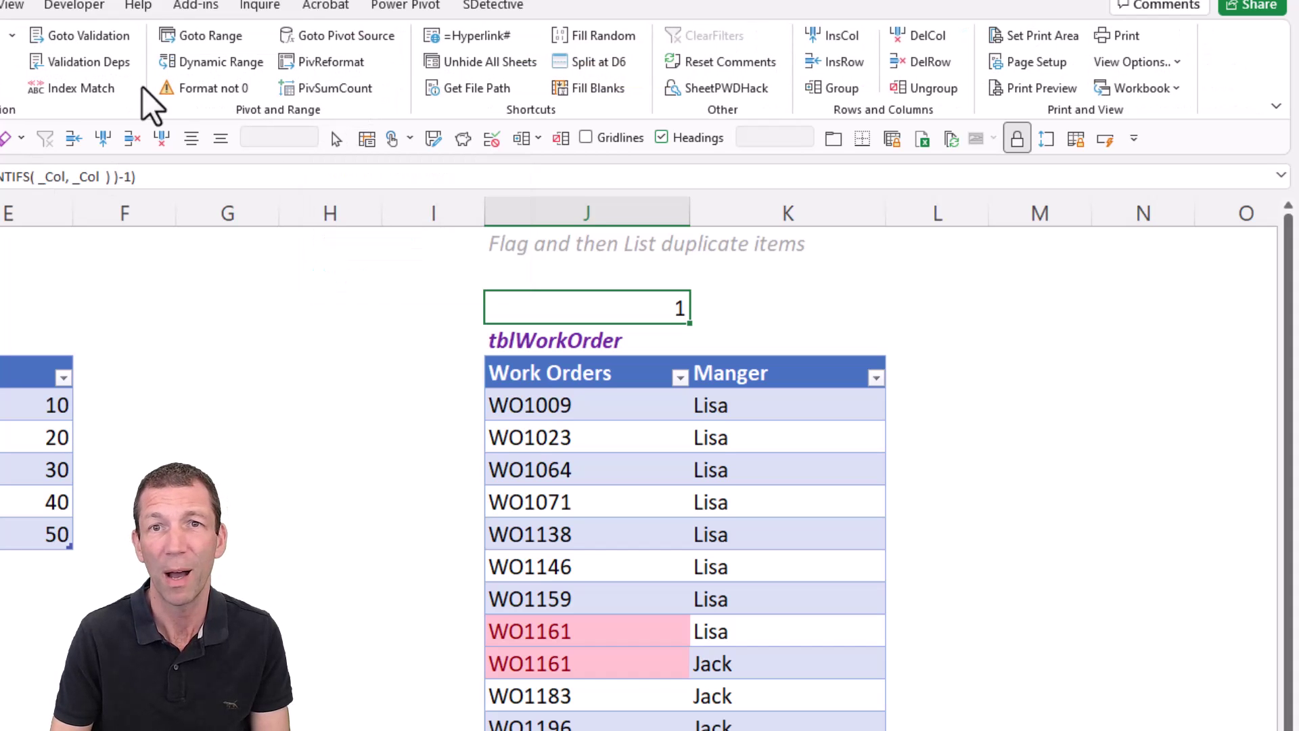
click(222, 83)
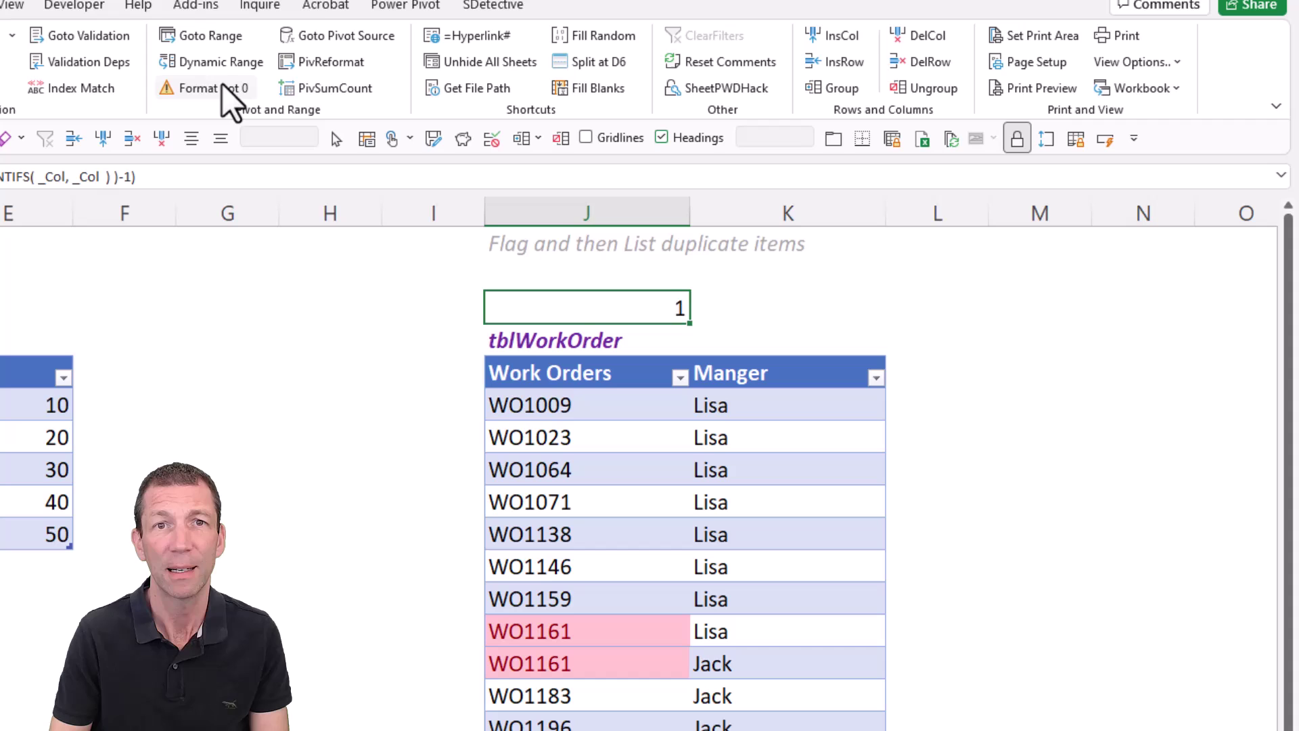
In J2 enter the LET/TEXTJOIN formula listing duplicated Work Orders
click(571, 278)
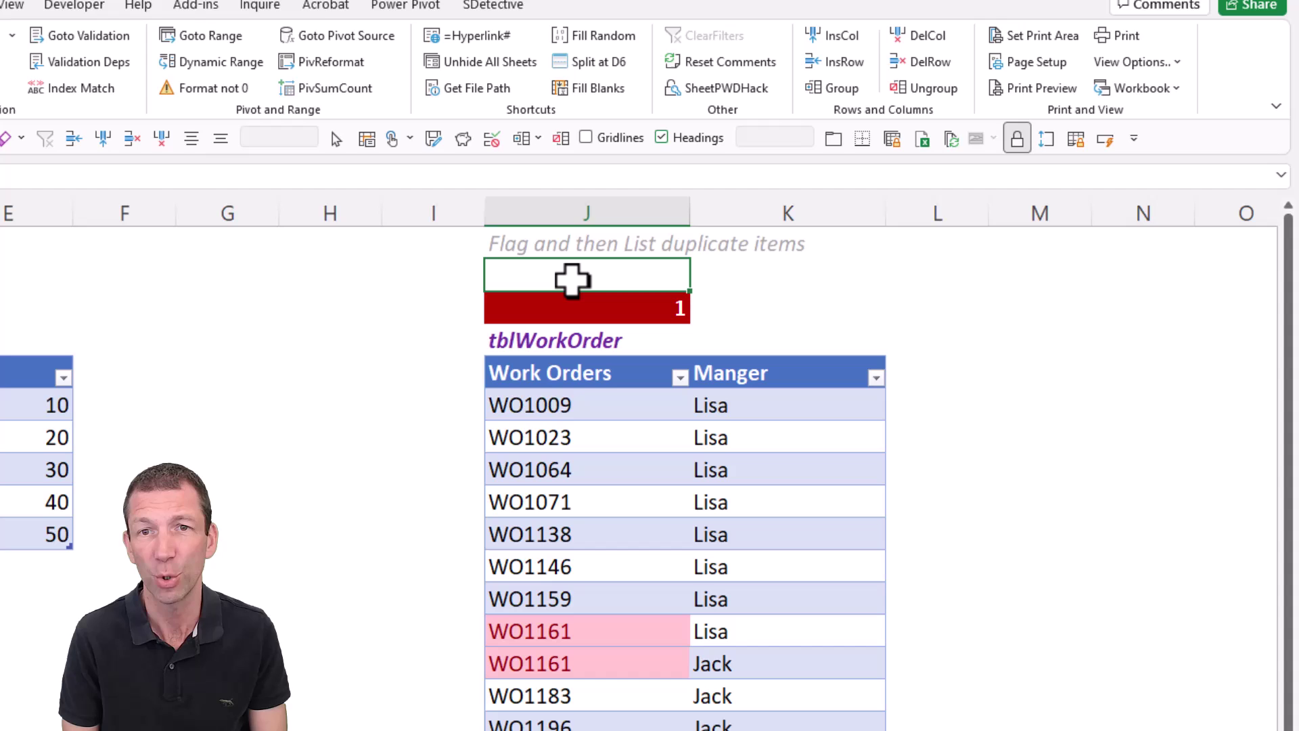
text(dddl)
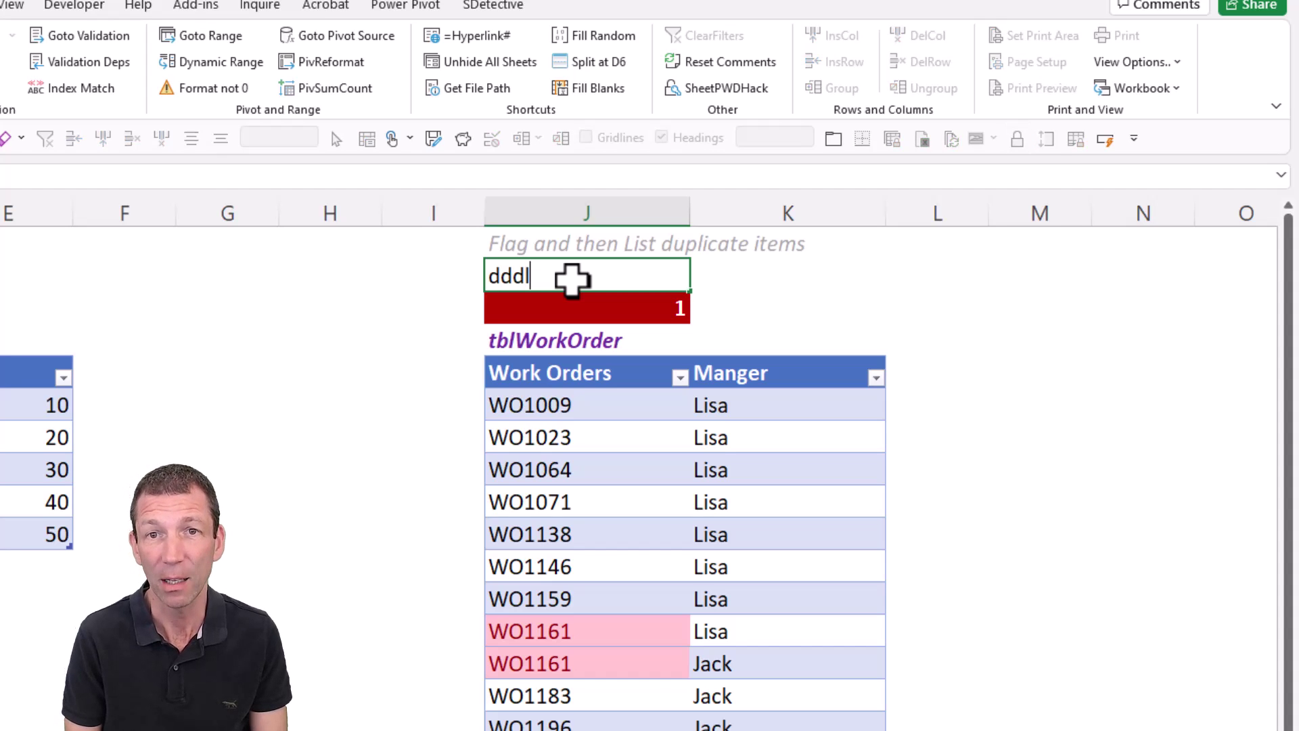
double_click(612, 276)
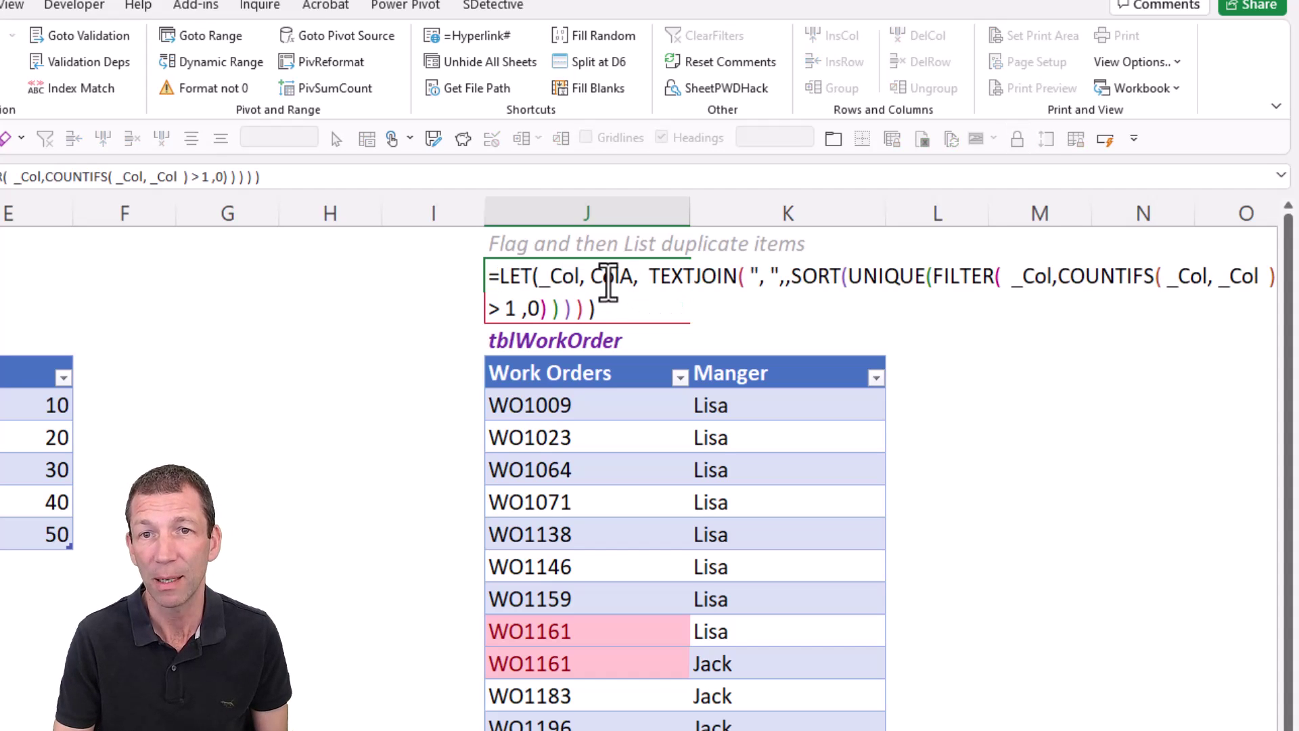
click(589, 512)
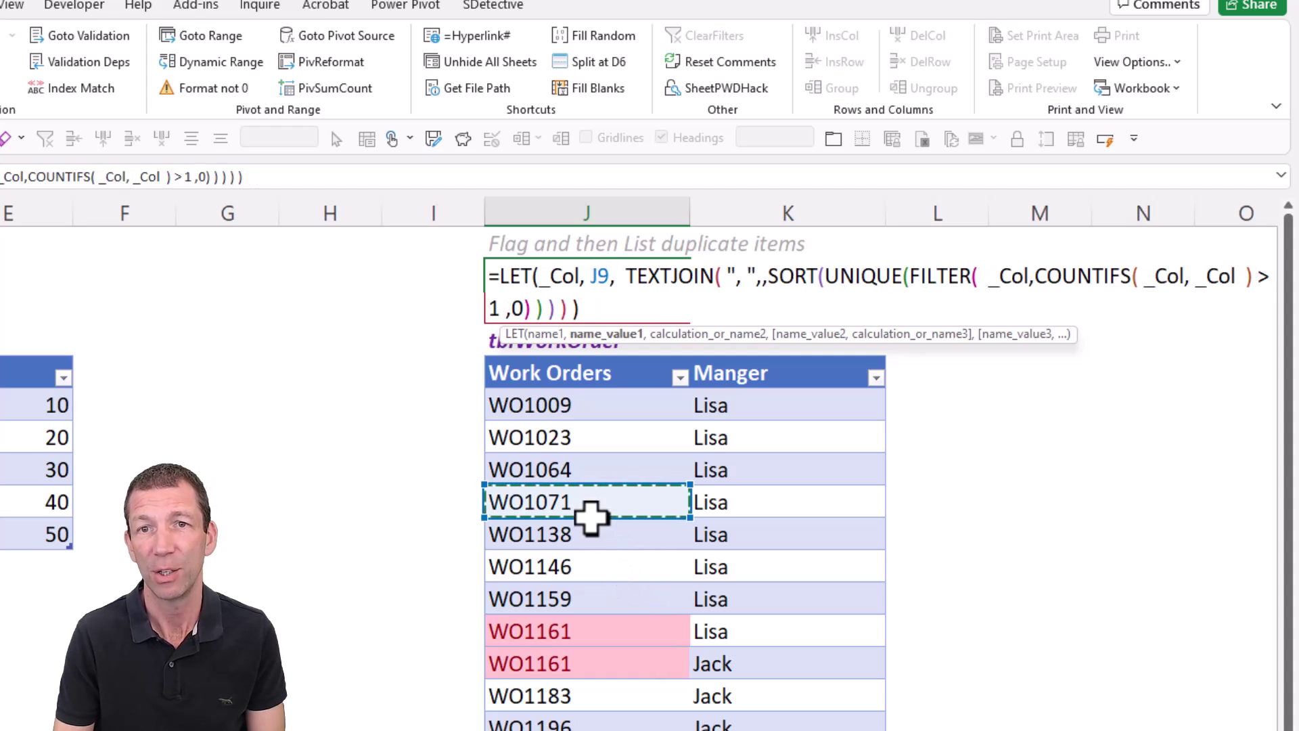
key(ctrl+space)
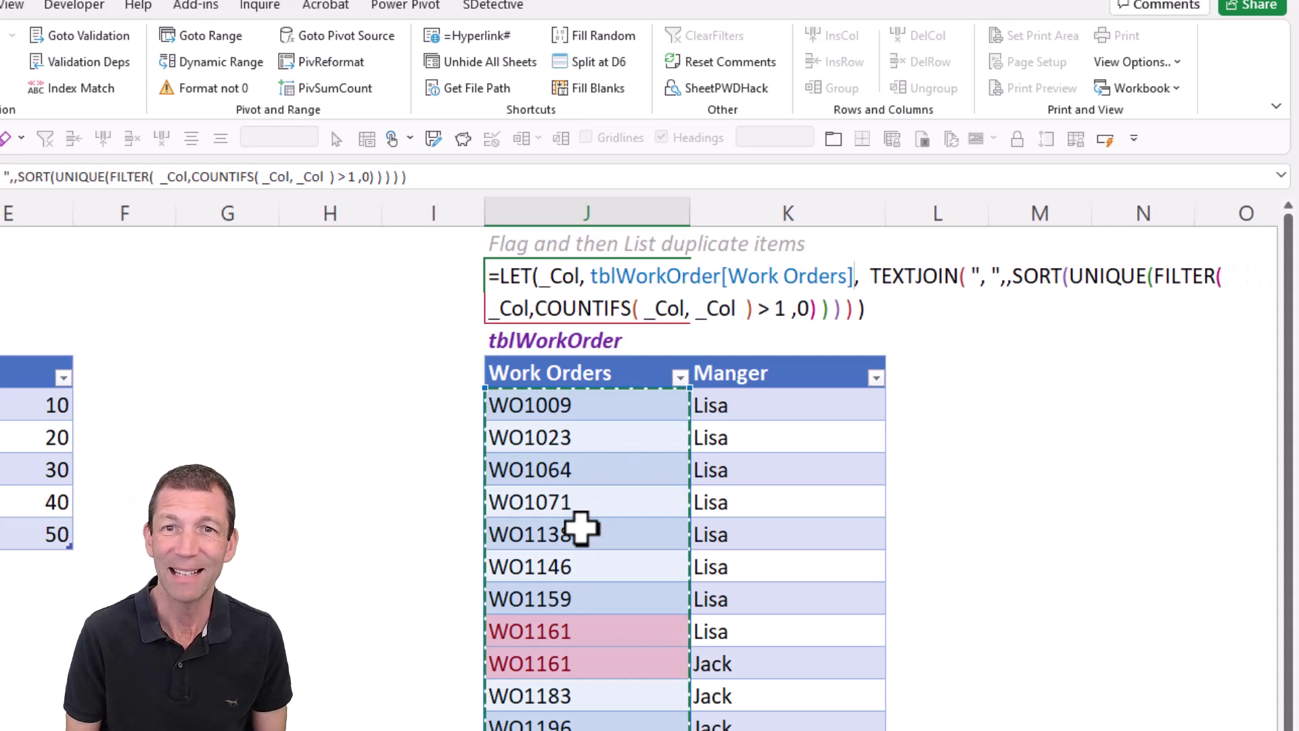
key(Return)
key(Up)
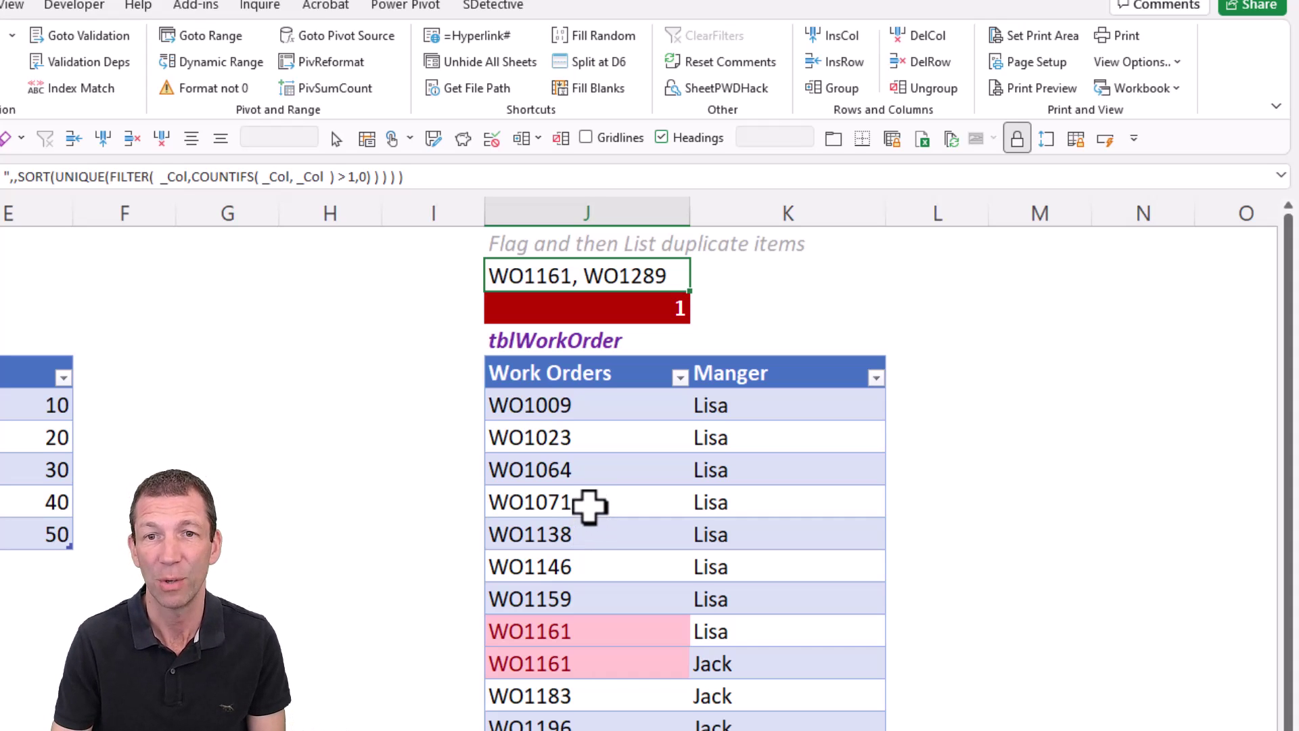
Copy WO1071 over WO1138 so the list reads WO1071, WO1161, WO1289
click(589, 505)
key(ctrl+c)
click(589, 540)
key(ctrl+v)
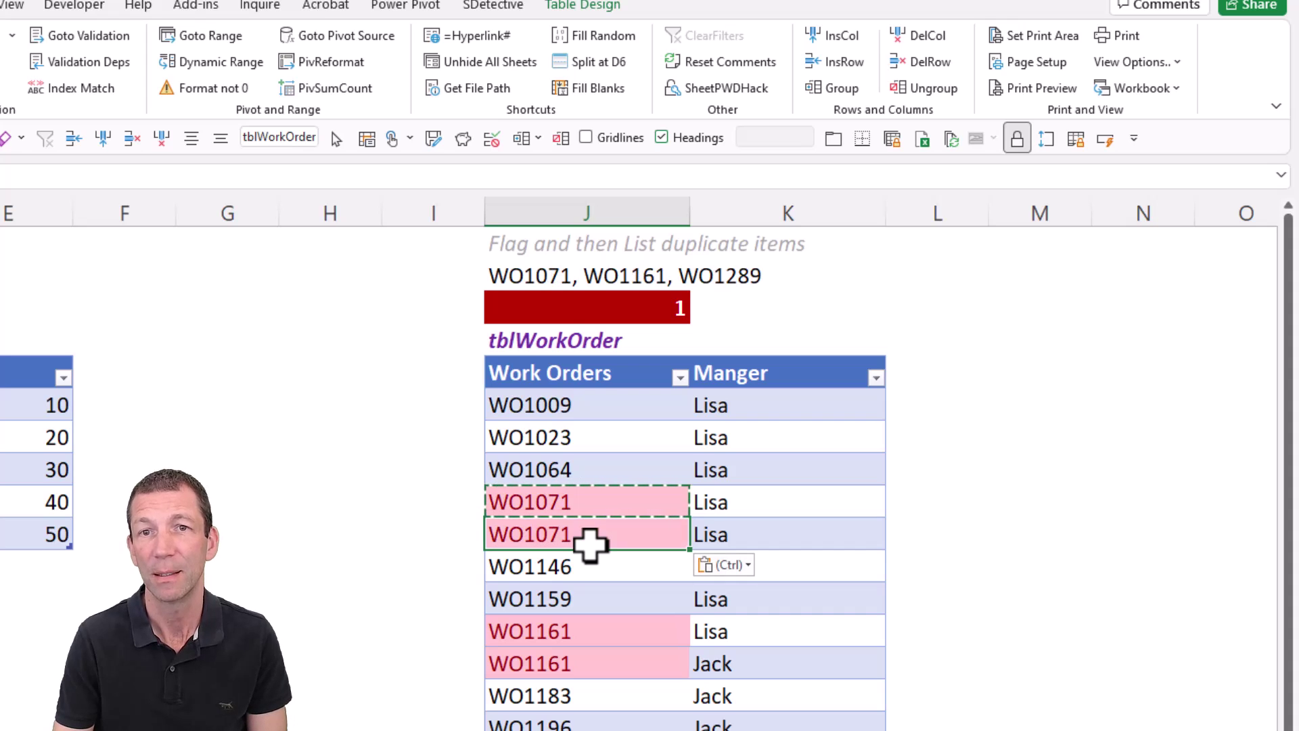